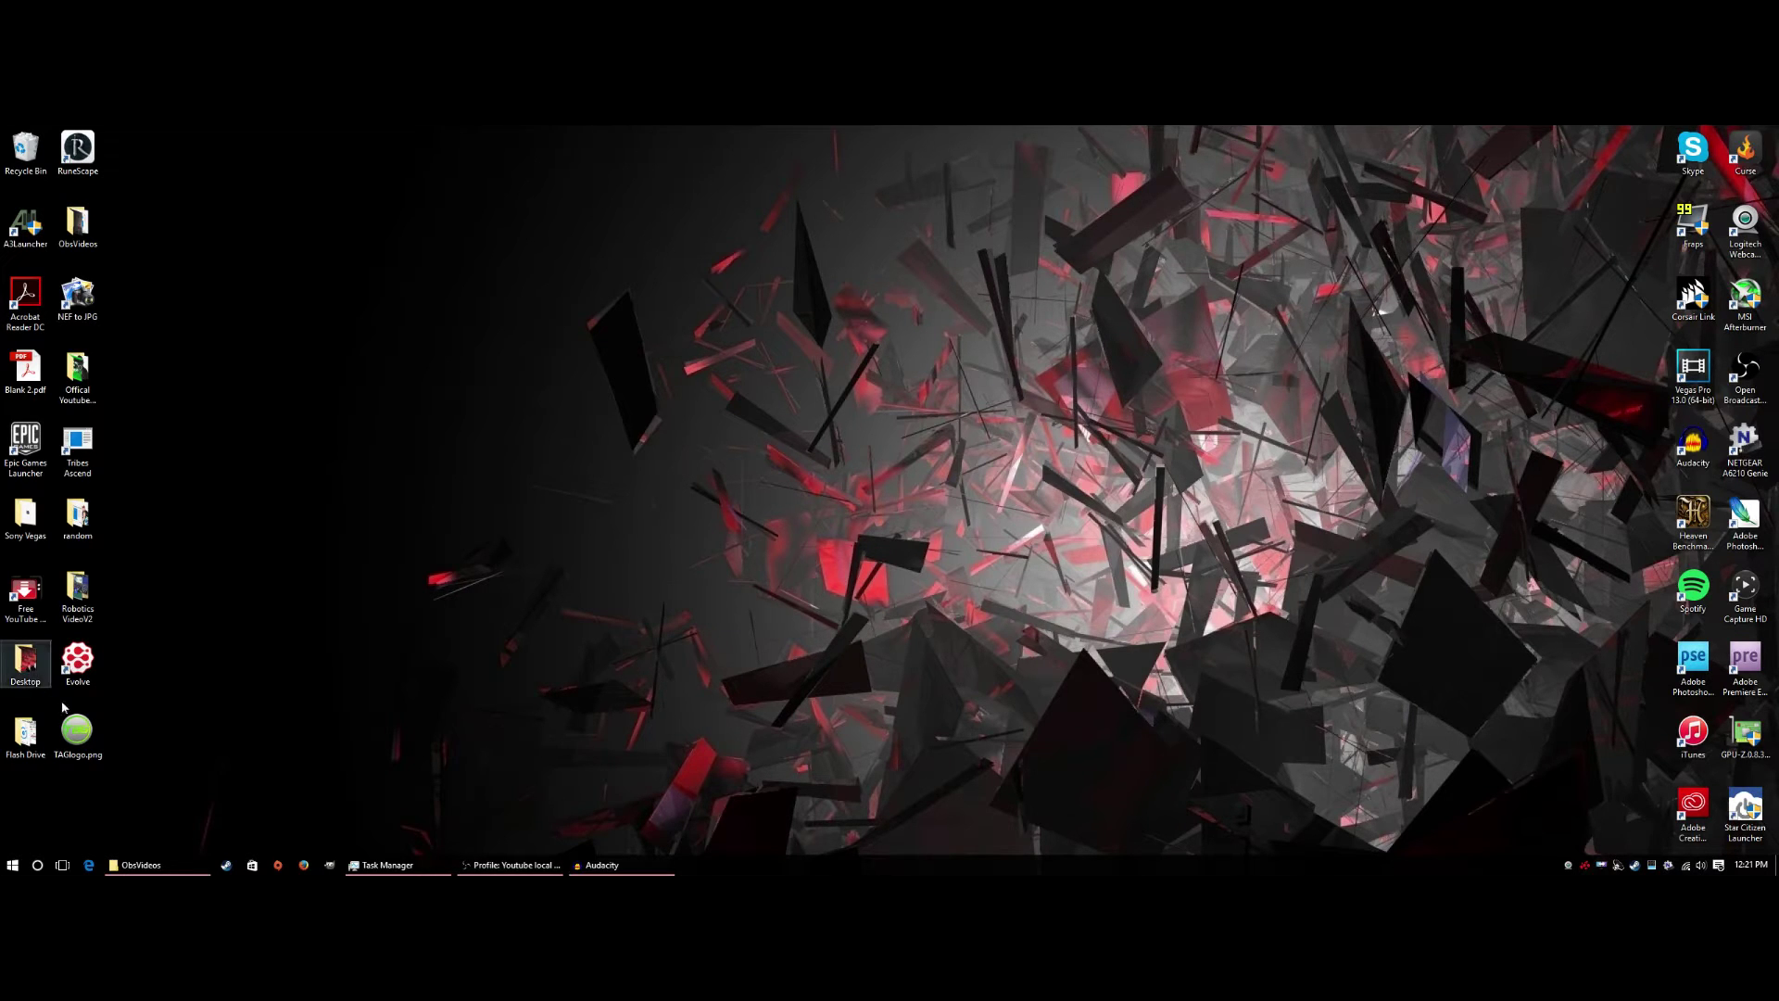
# Preview the finished TAGlogo.png in Photos, then close the viewer.
pyautogui.doubleClick(77, 749)
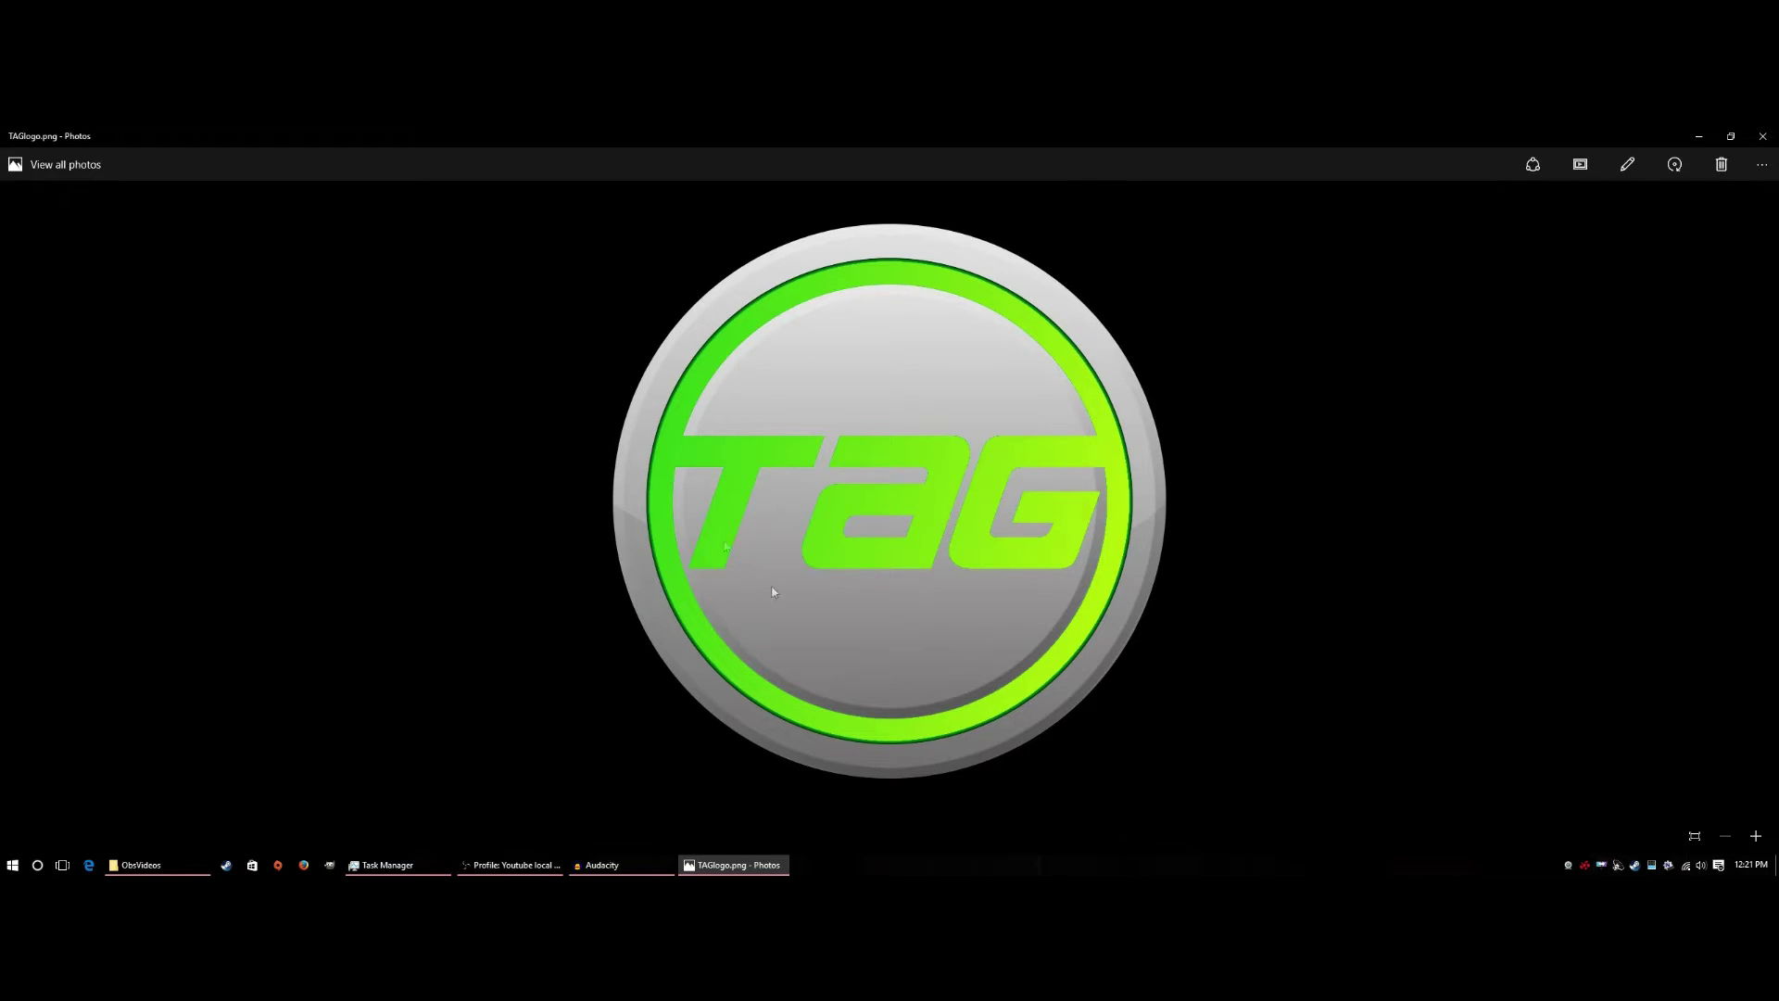
pyautogui.click(1762, 133)
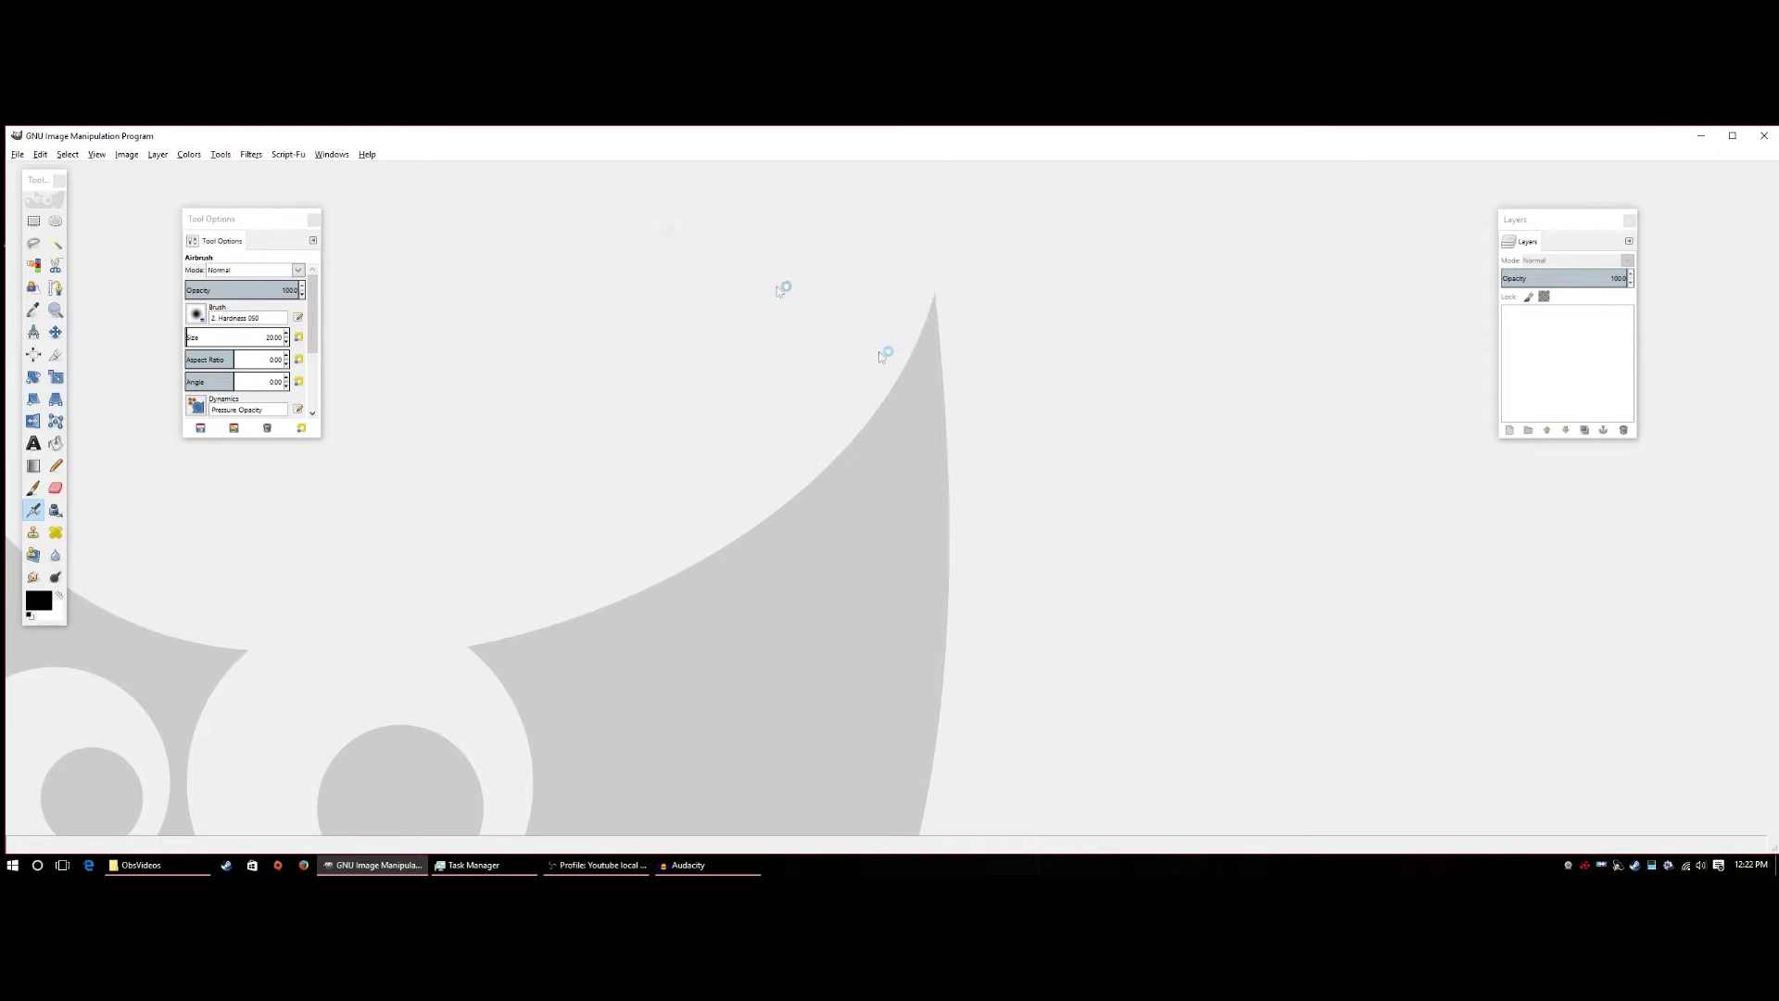
# Create an 800×800 px image, choosing Transparency as the fill under Advanced Options.
pyautogui.click(18, 155)
pyautogui.click(31, 173)
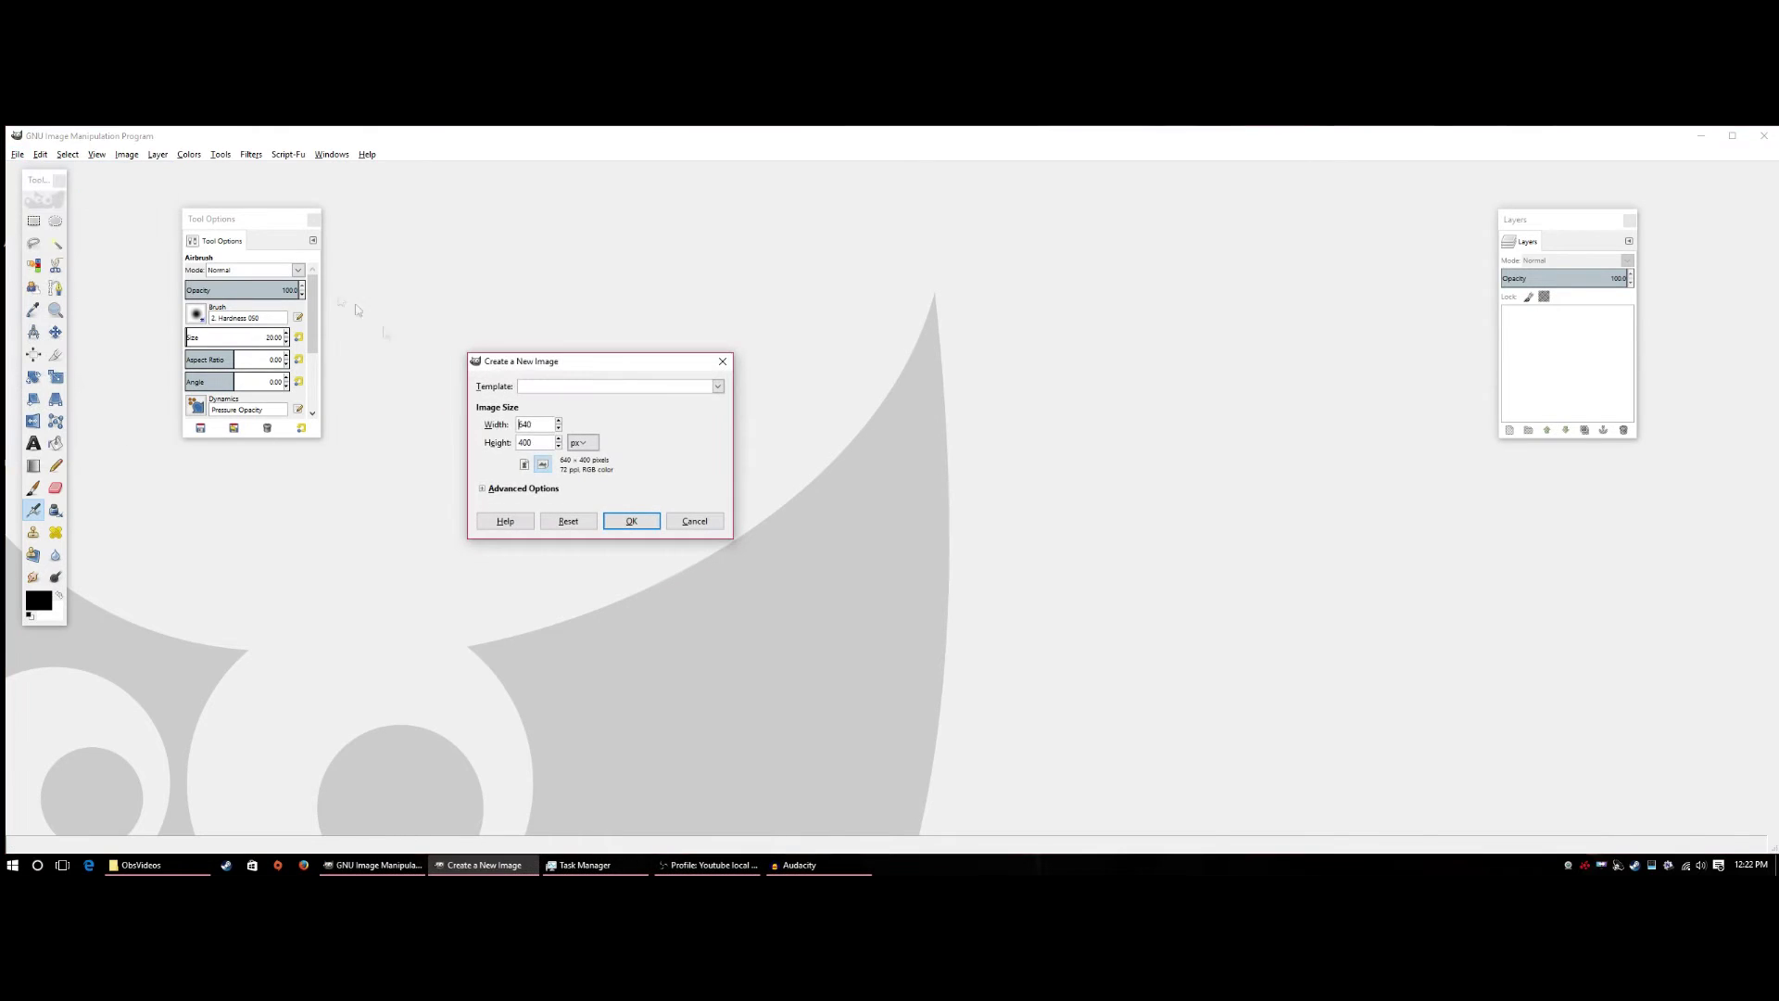
pyautogui.press('BackSpace')
pyautogui.write('800')
pyautogui.press('Tab')
pyautogui.press('BackSpace')
pyautogui.click(480, 491)
pyautogui.click(481, 491)
pyautogui.click(481, 491)
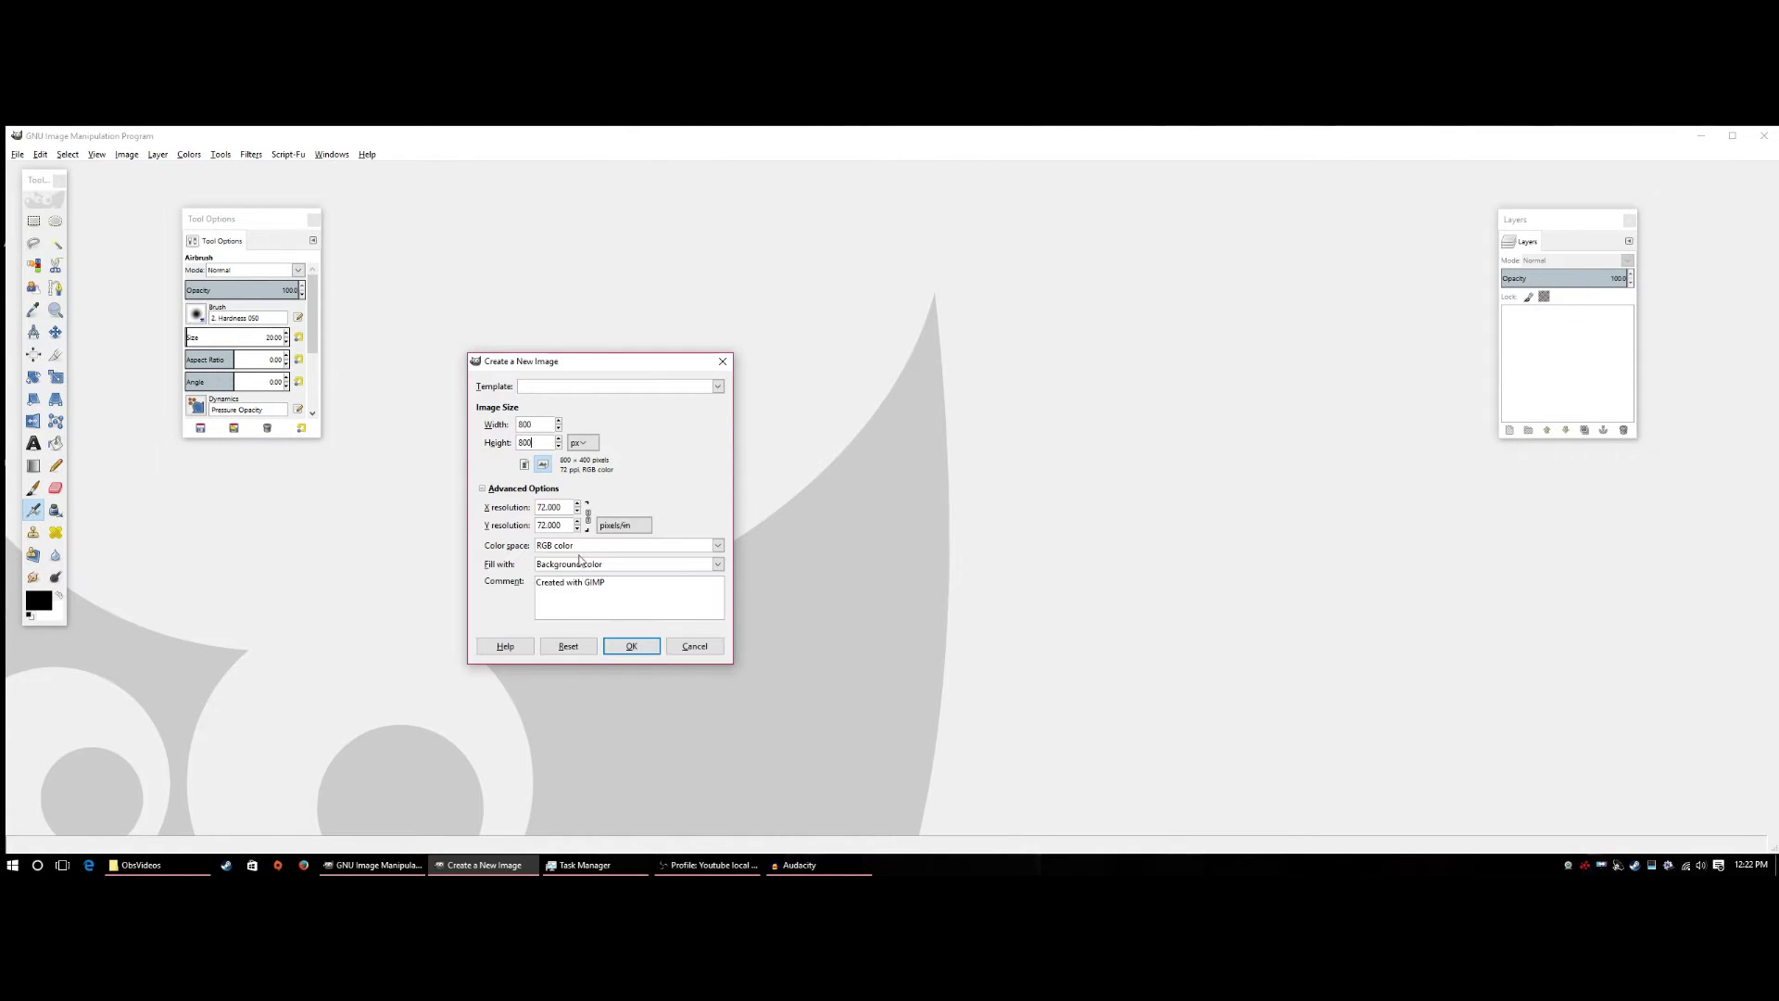
pyautogui.click(567, 564)
pyautogui.click(584, 628)
pyautogui.click(631, 647)
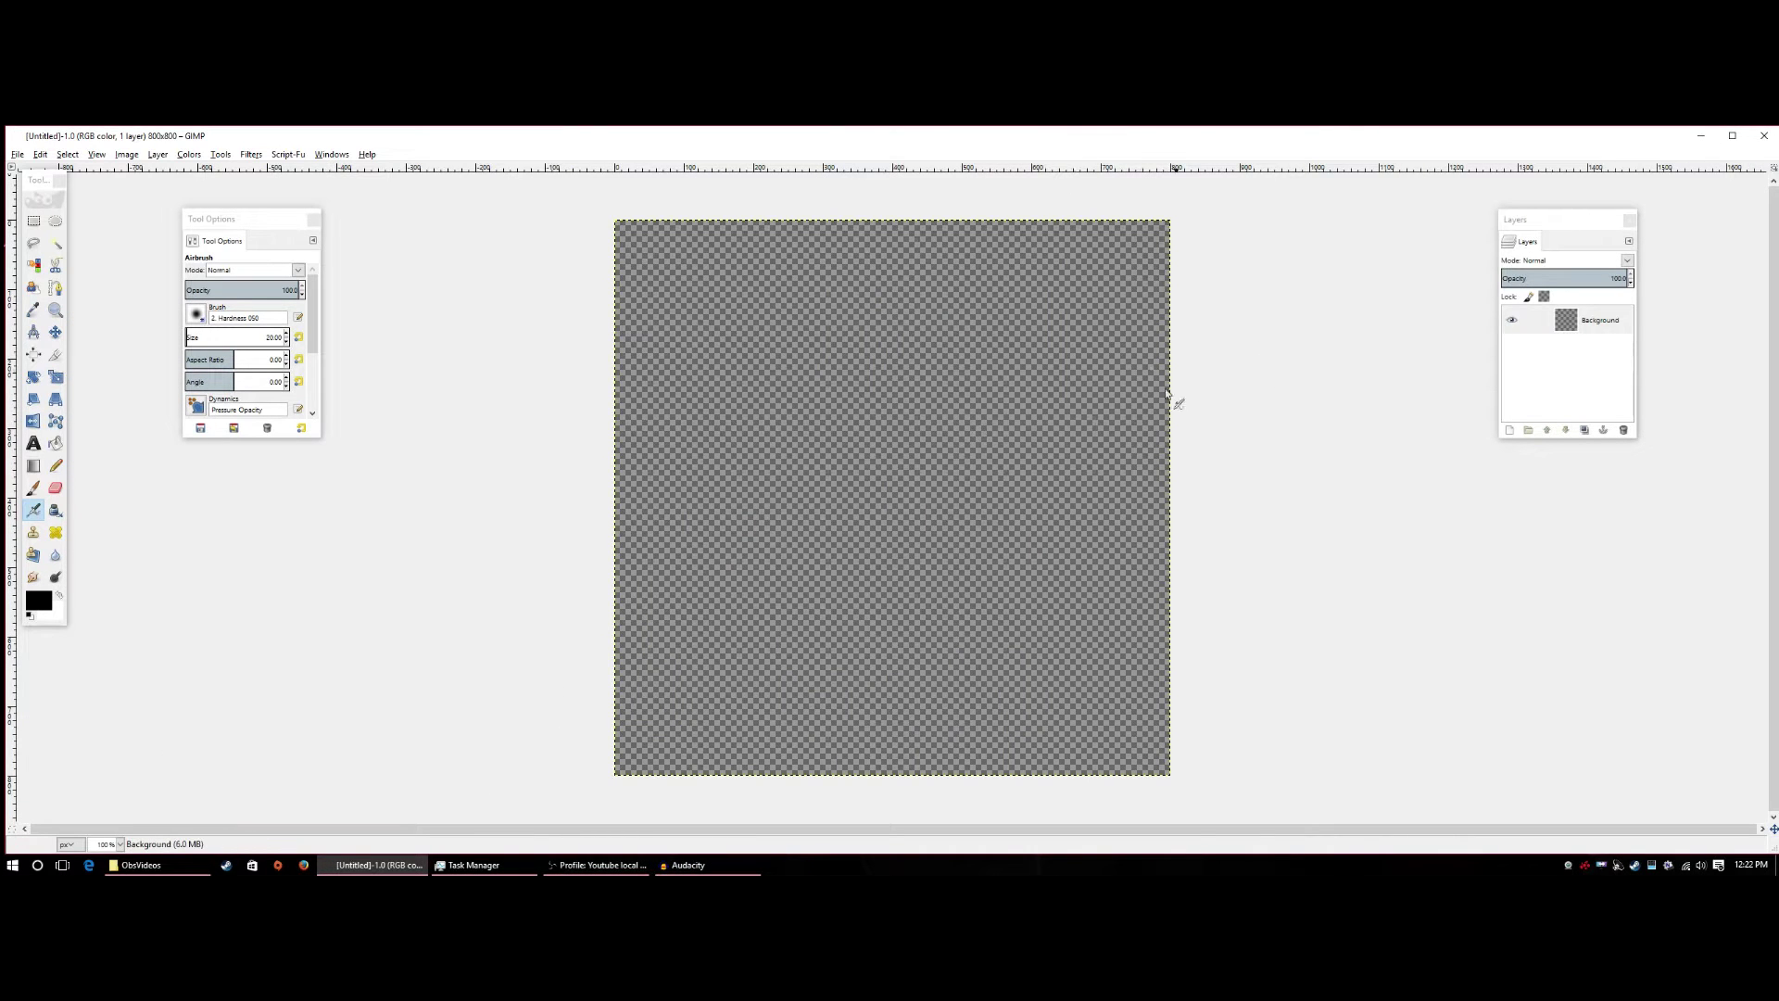
# Close the existing docks and open a new toolbox, enlarged at the left edge.
pyautogui.click(313, 221)
pyautogui.click(60, 179)
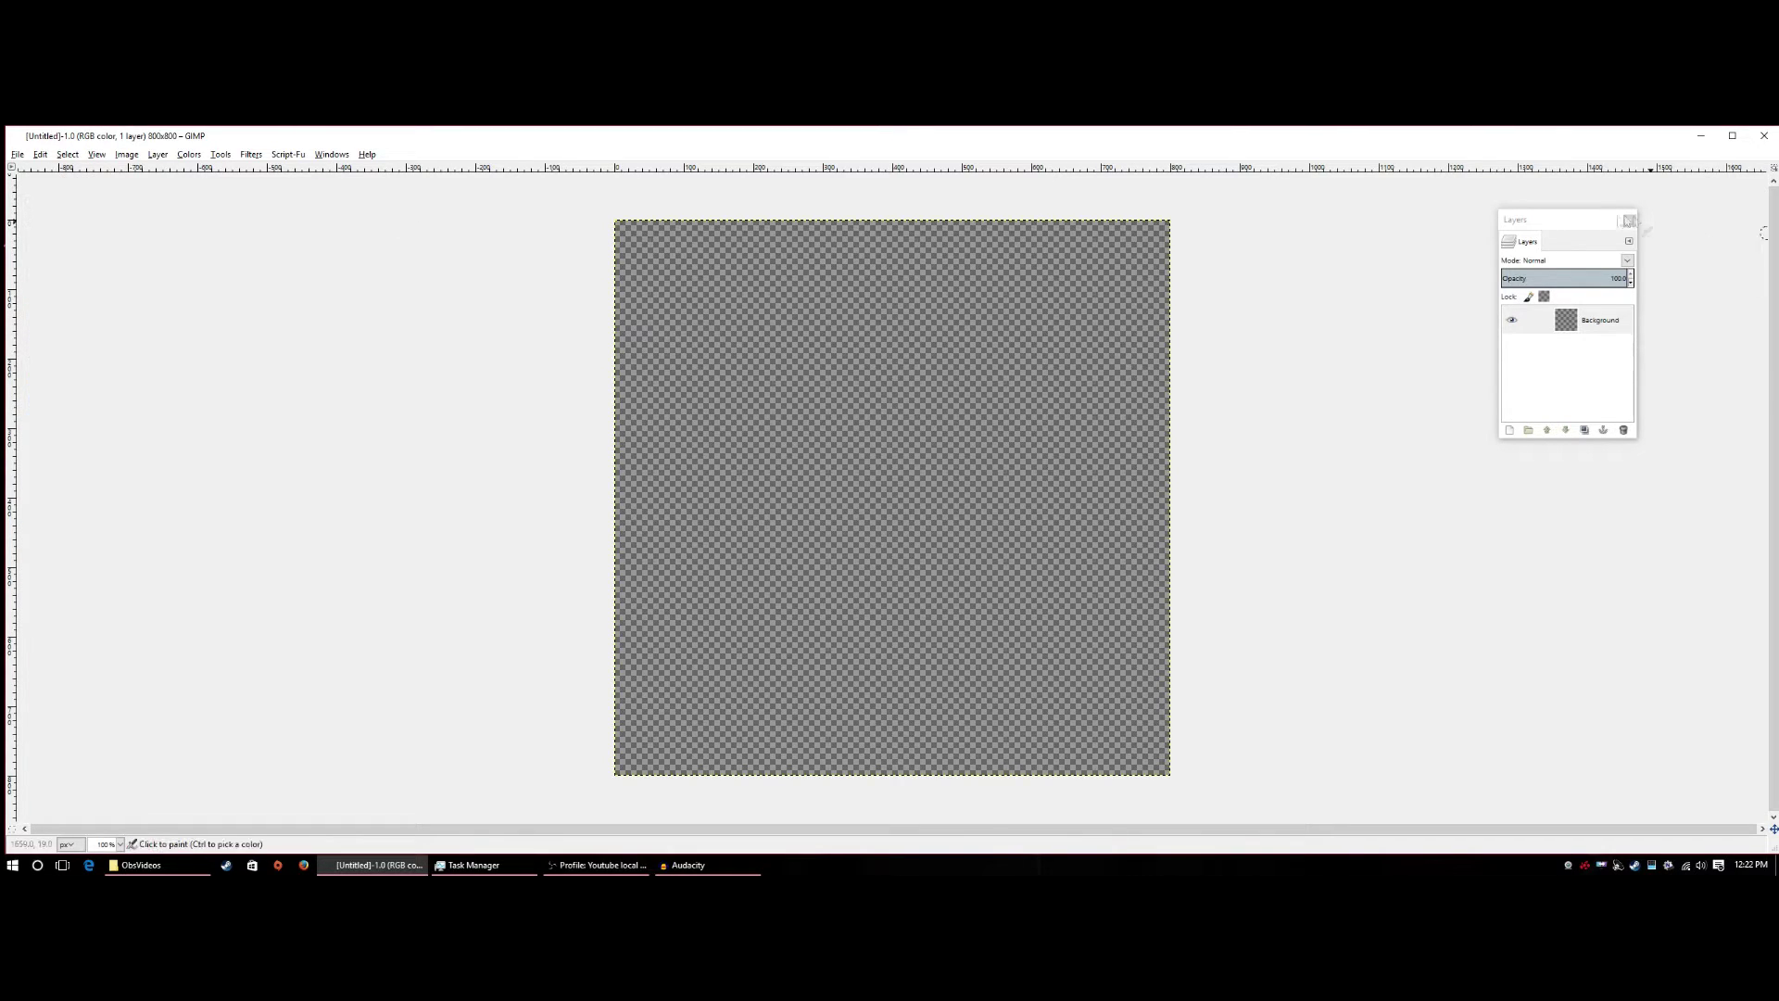
pyautogui.click(1628, 220)
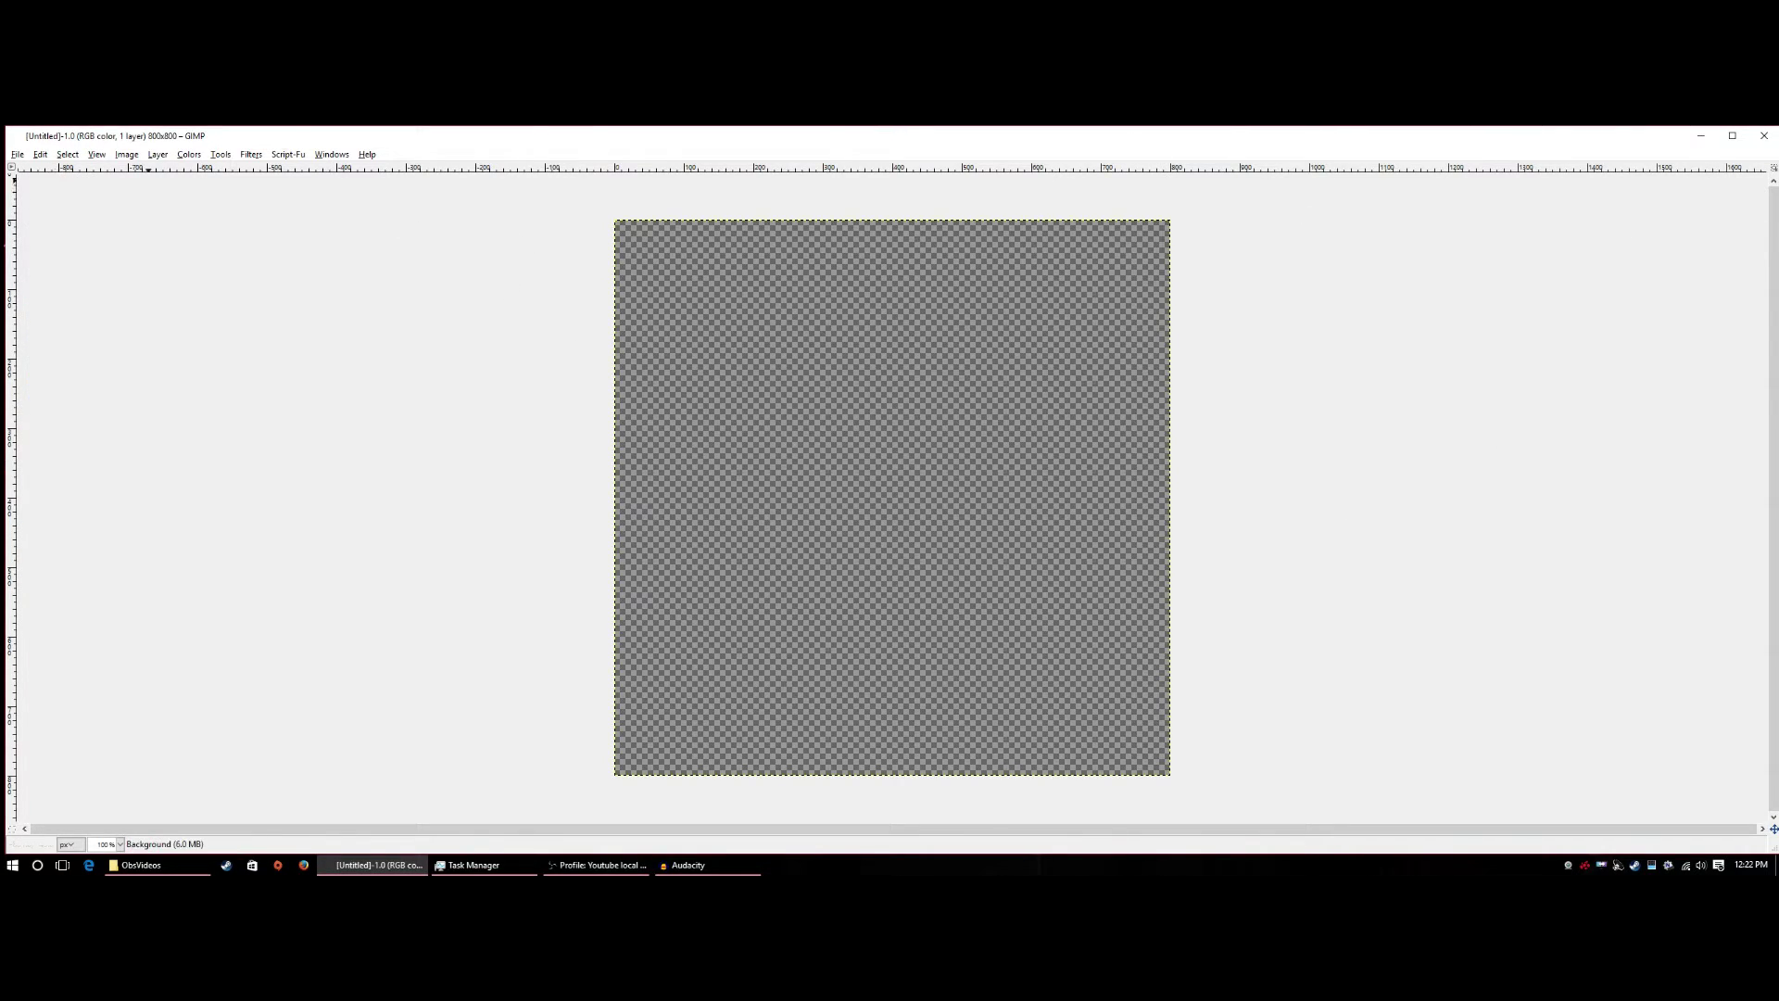
pyautogui.click(331, 154)
pyautogui.click(378, 197)
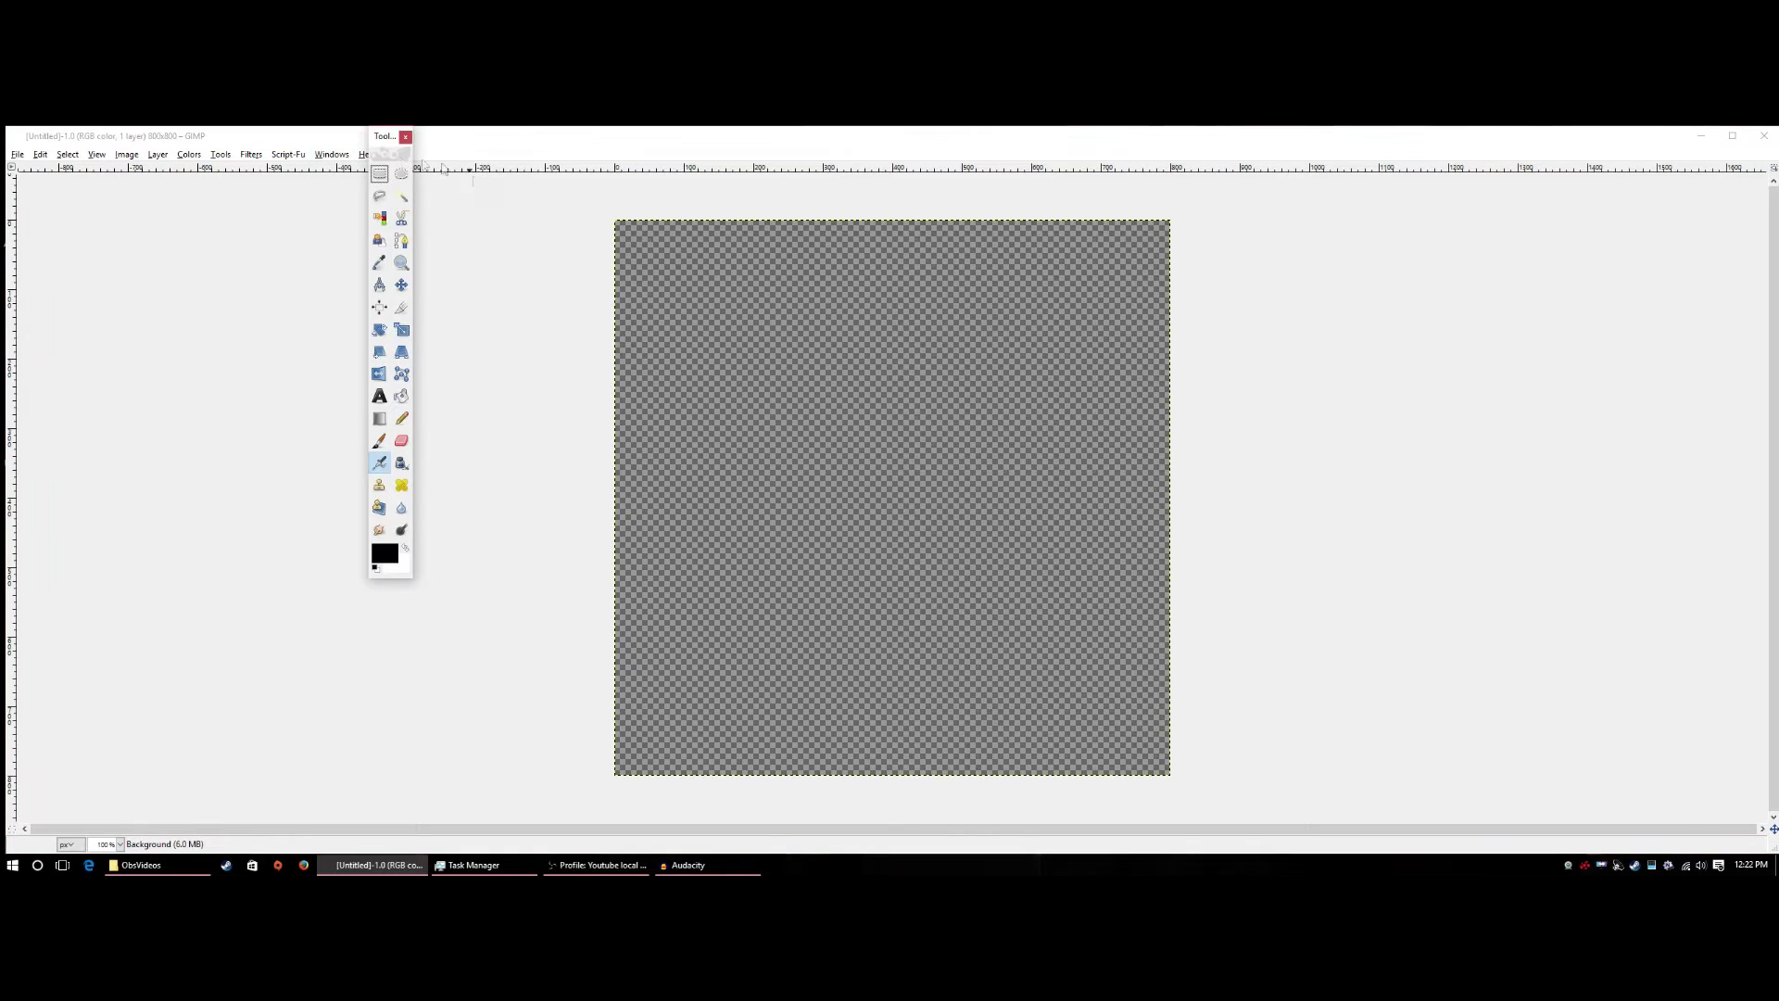
pyautogui.moveTo(398, 144); pyautogui.dragTo(43, 186)
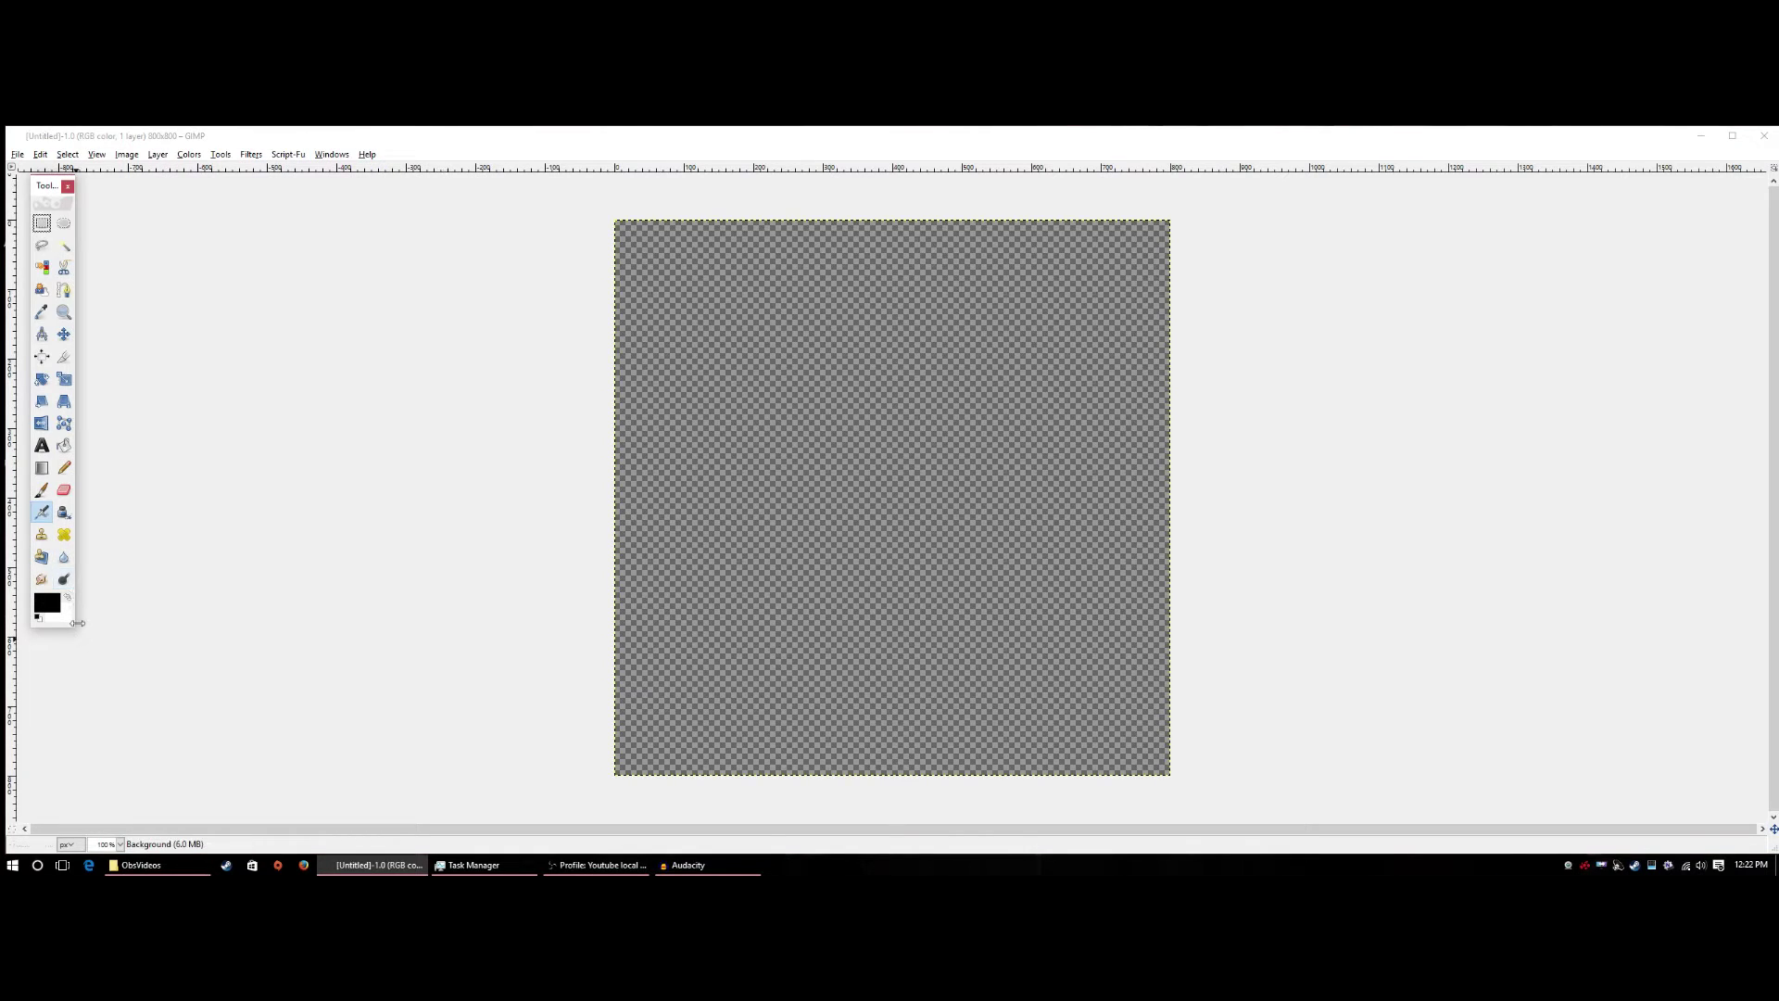
pyautogui.moveTo(74, 626); pyautogui.dragTo(160, 686)
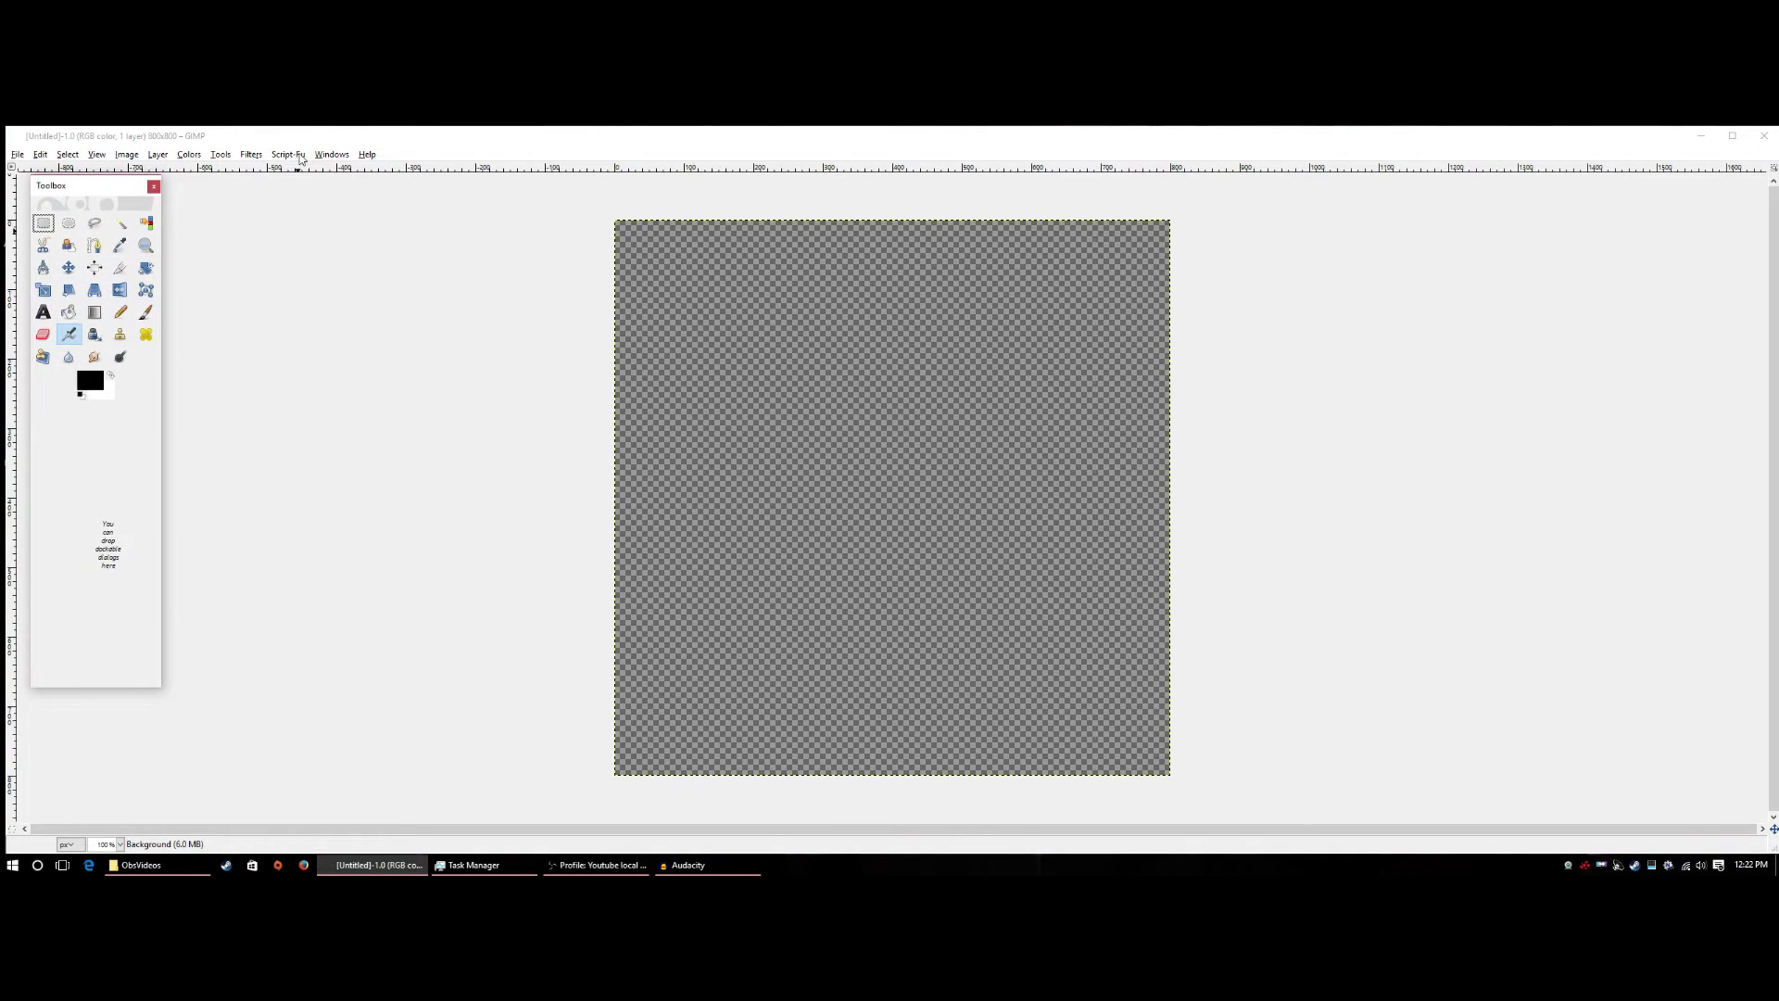
# Dock Tool Options beside the toolbox and the Layers dialog on the right.
pyautogui.click(332, 155)
pyautogui.moveTo(365, 185)
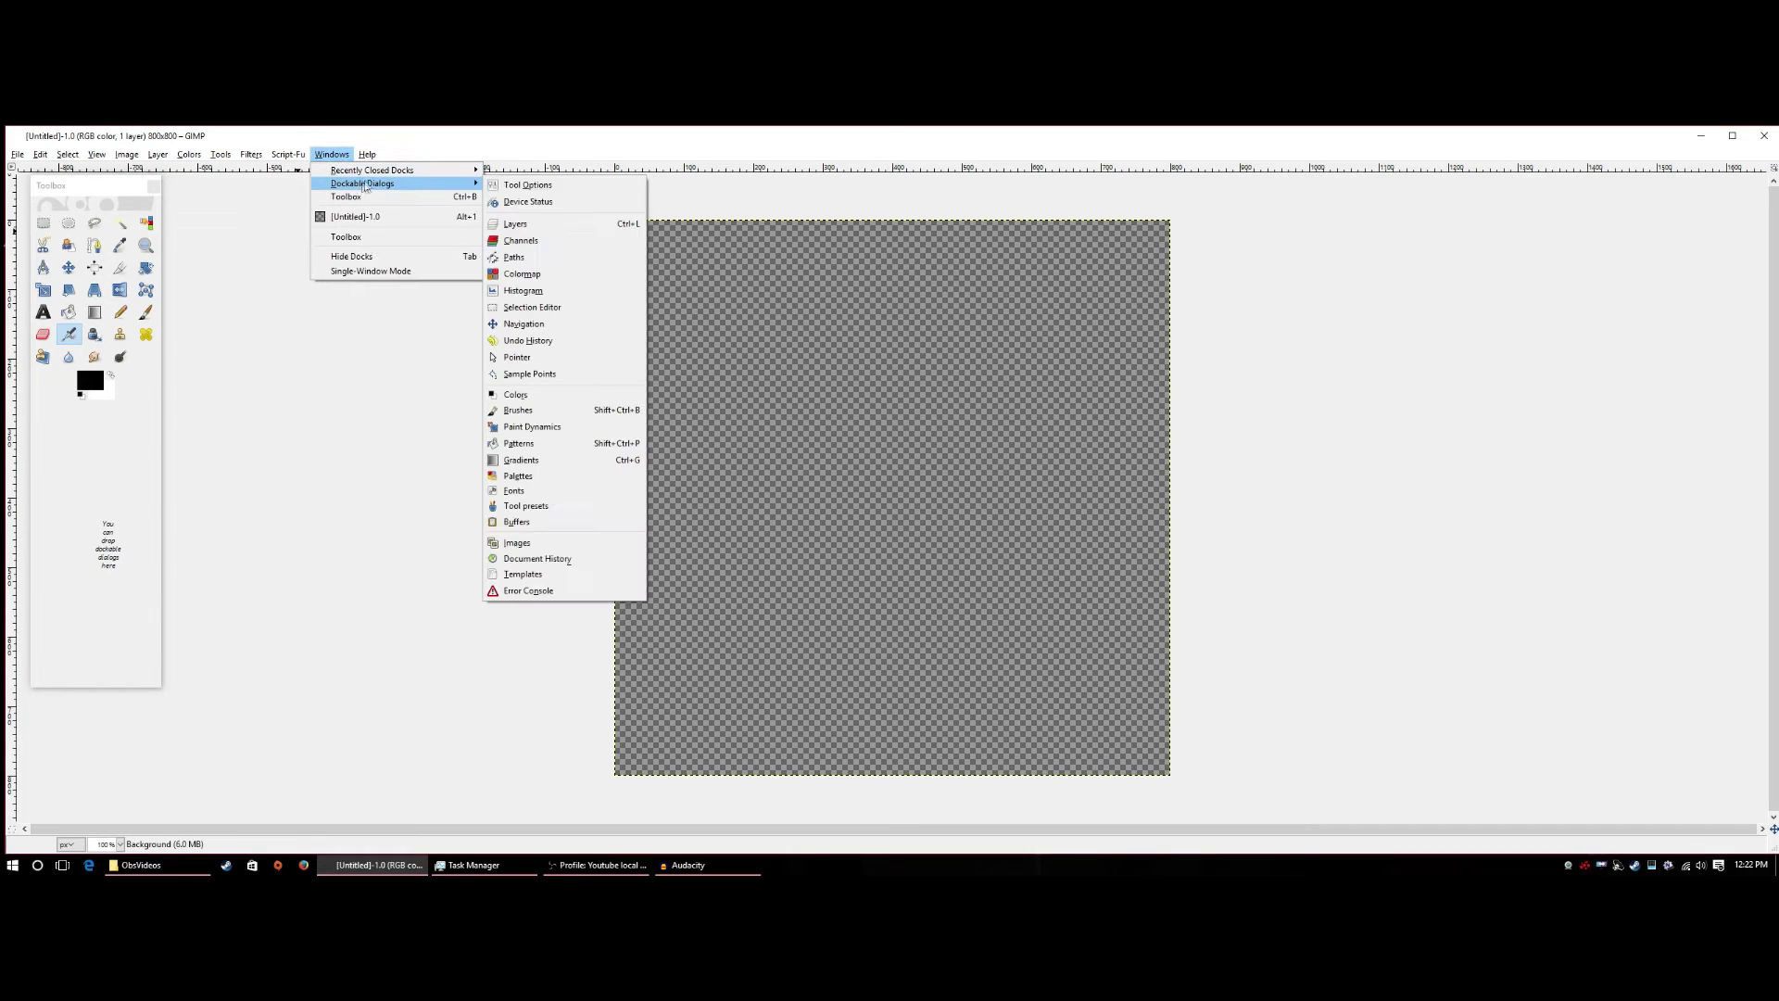
pyautogui.click(527, 185)
pyautogui.moveTo(514, 137); pyautogui.dragTo(289, 199)
pyautogui.click(332, 154)
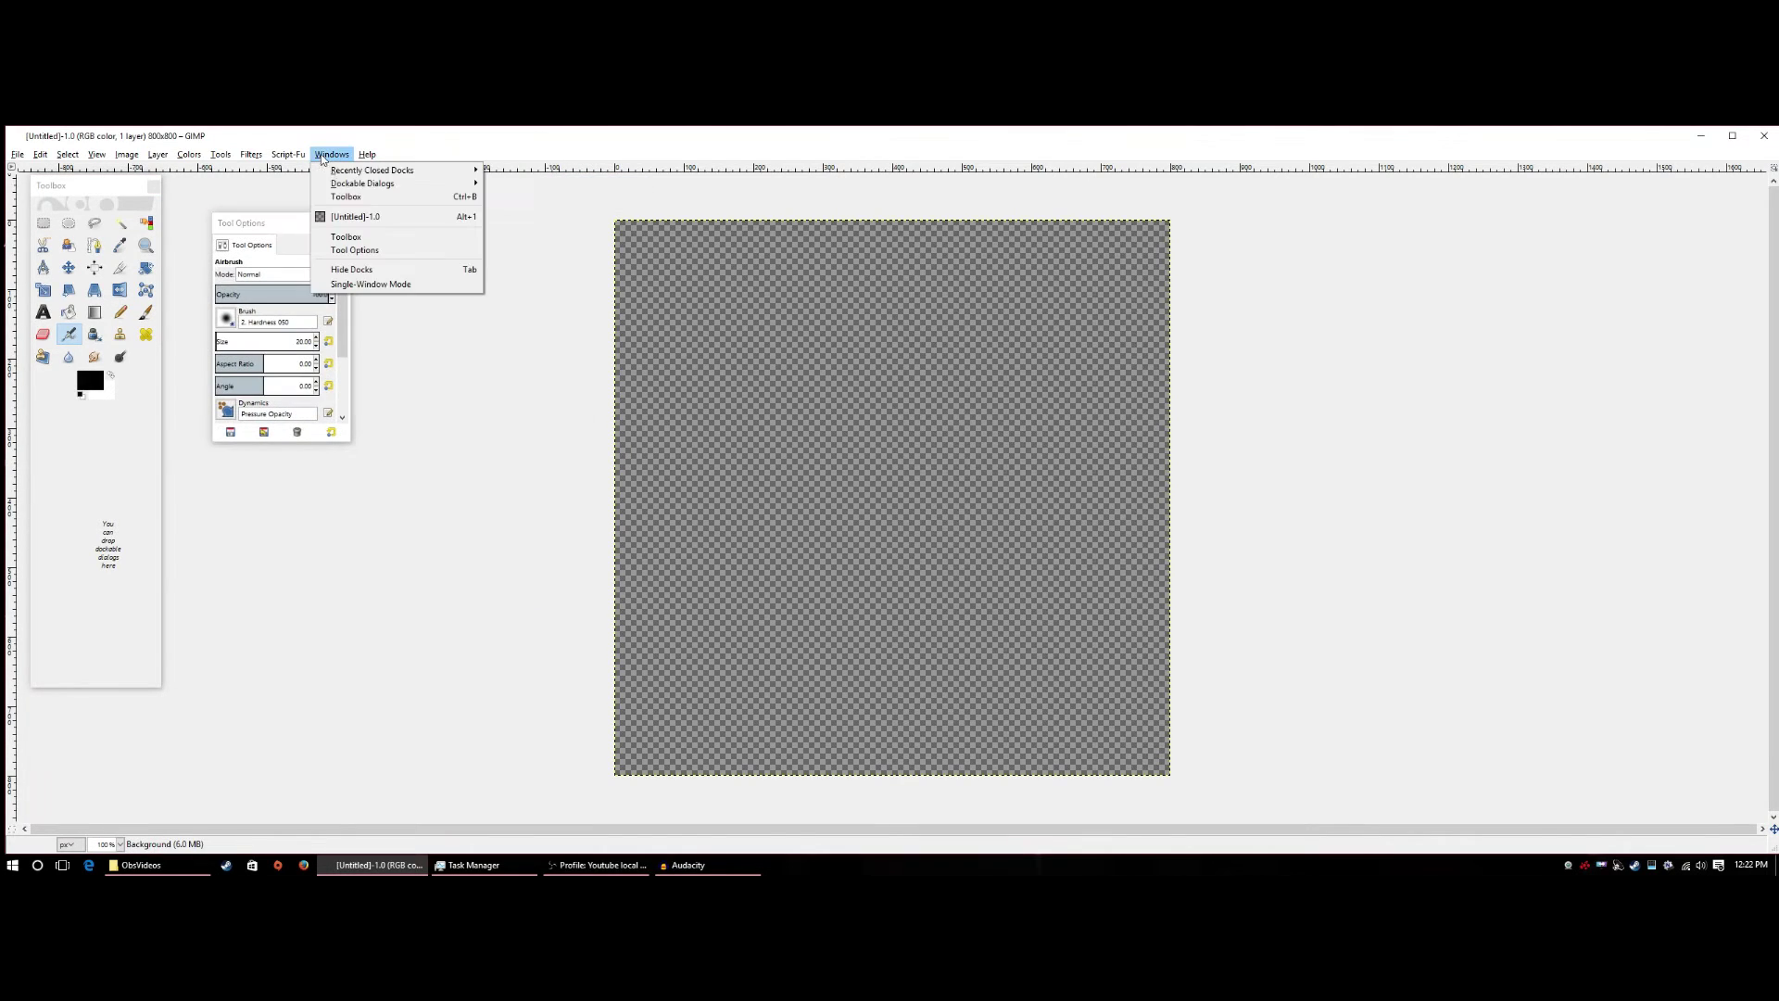
pyautogui.moveTo(364, 184)
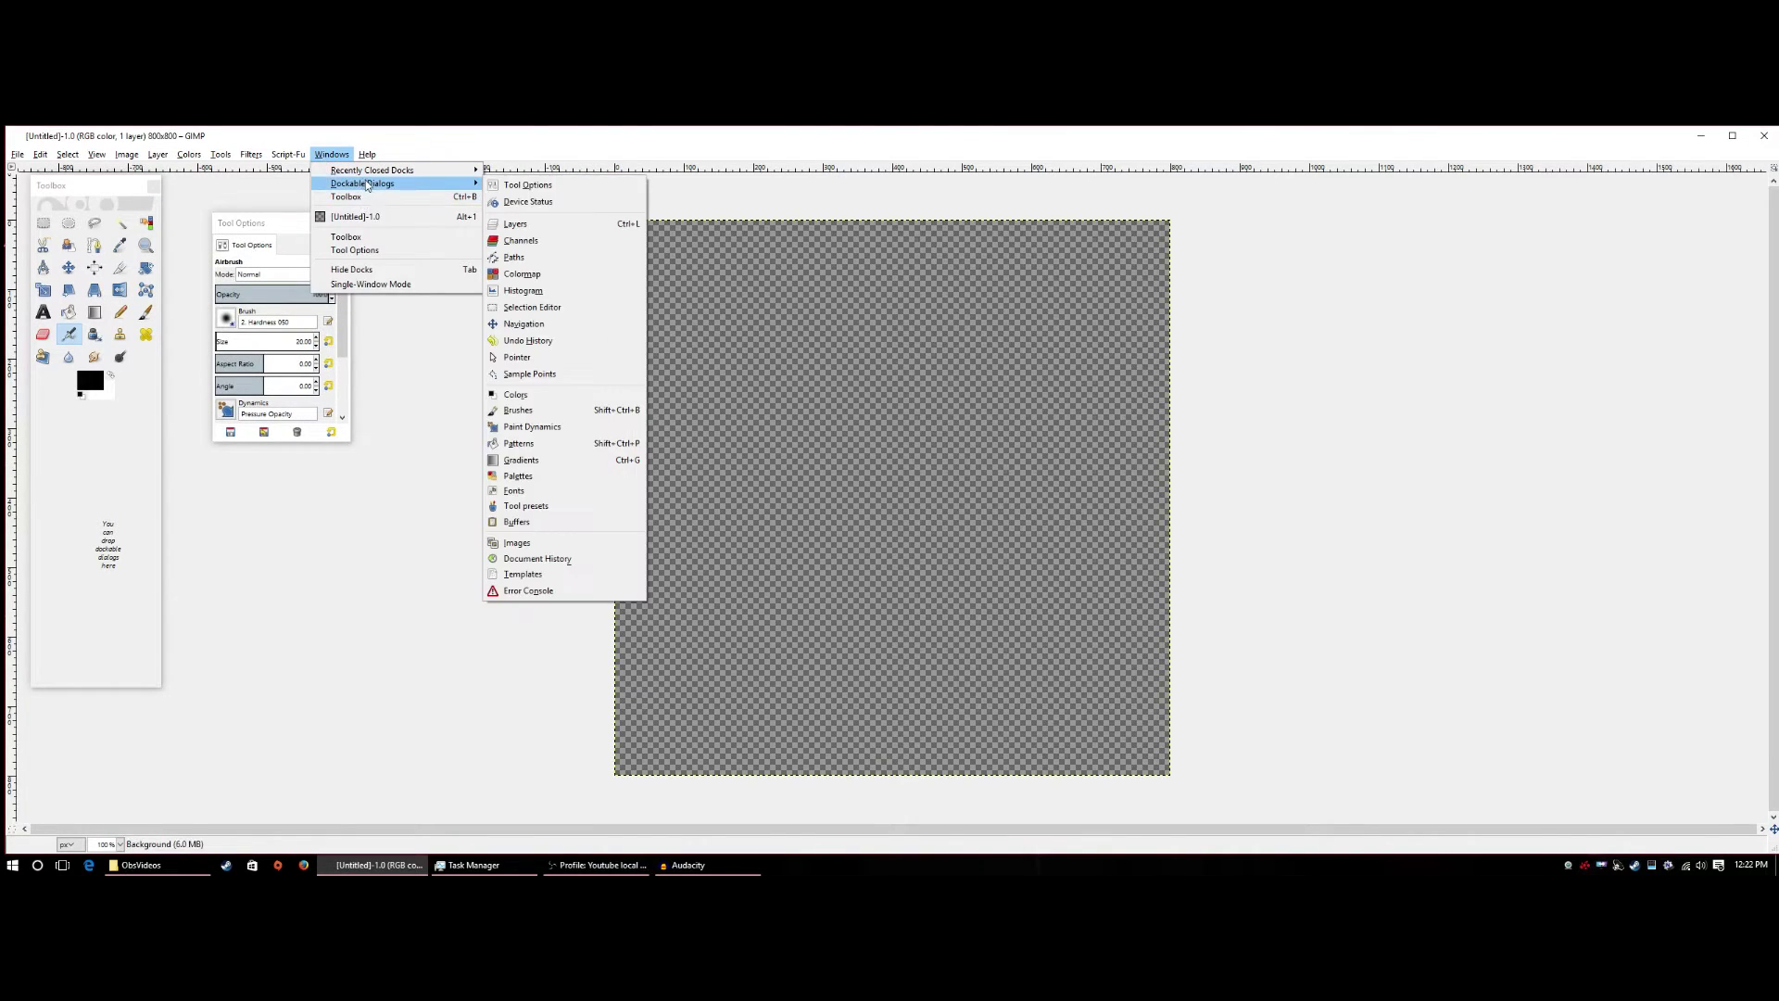
pyautogui.click(515, 224)
pyautogui.moveTo(549, 140); pyautogui.dragTo(1405, 203)
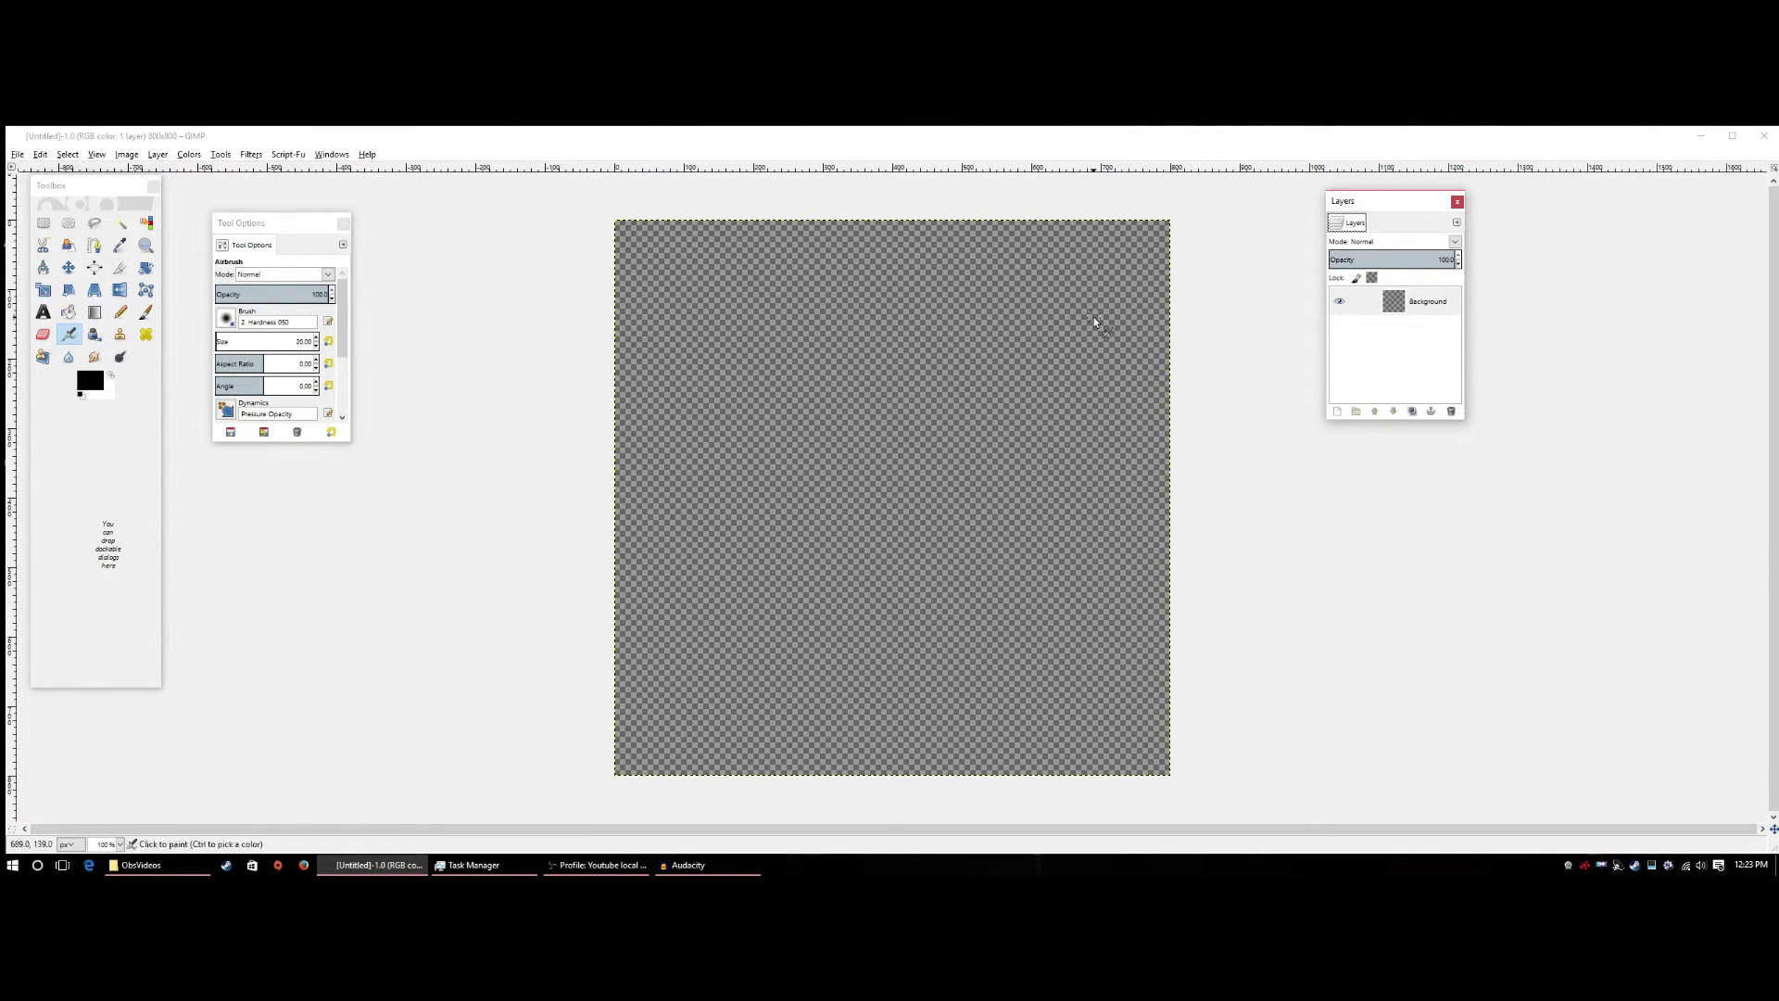
# Add a horizontal guide across the centre of the canvas.
pyautogui.click(127, 154)
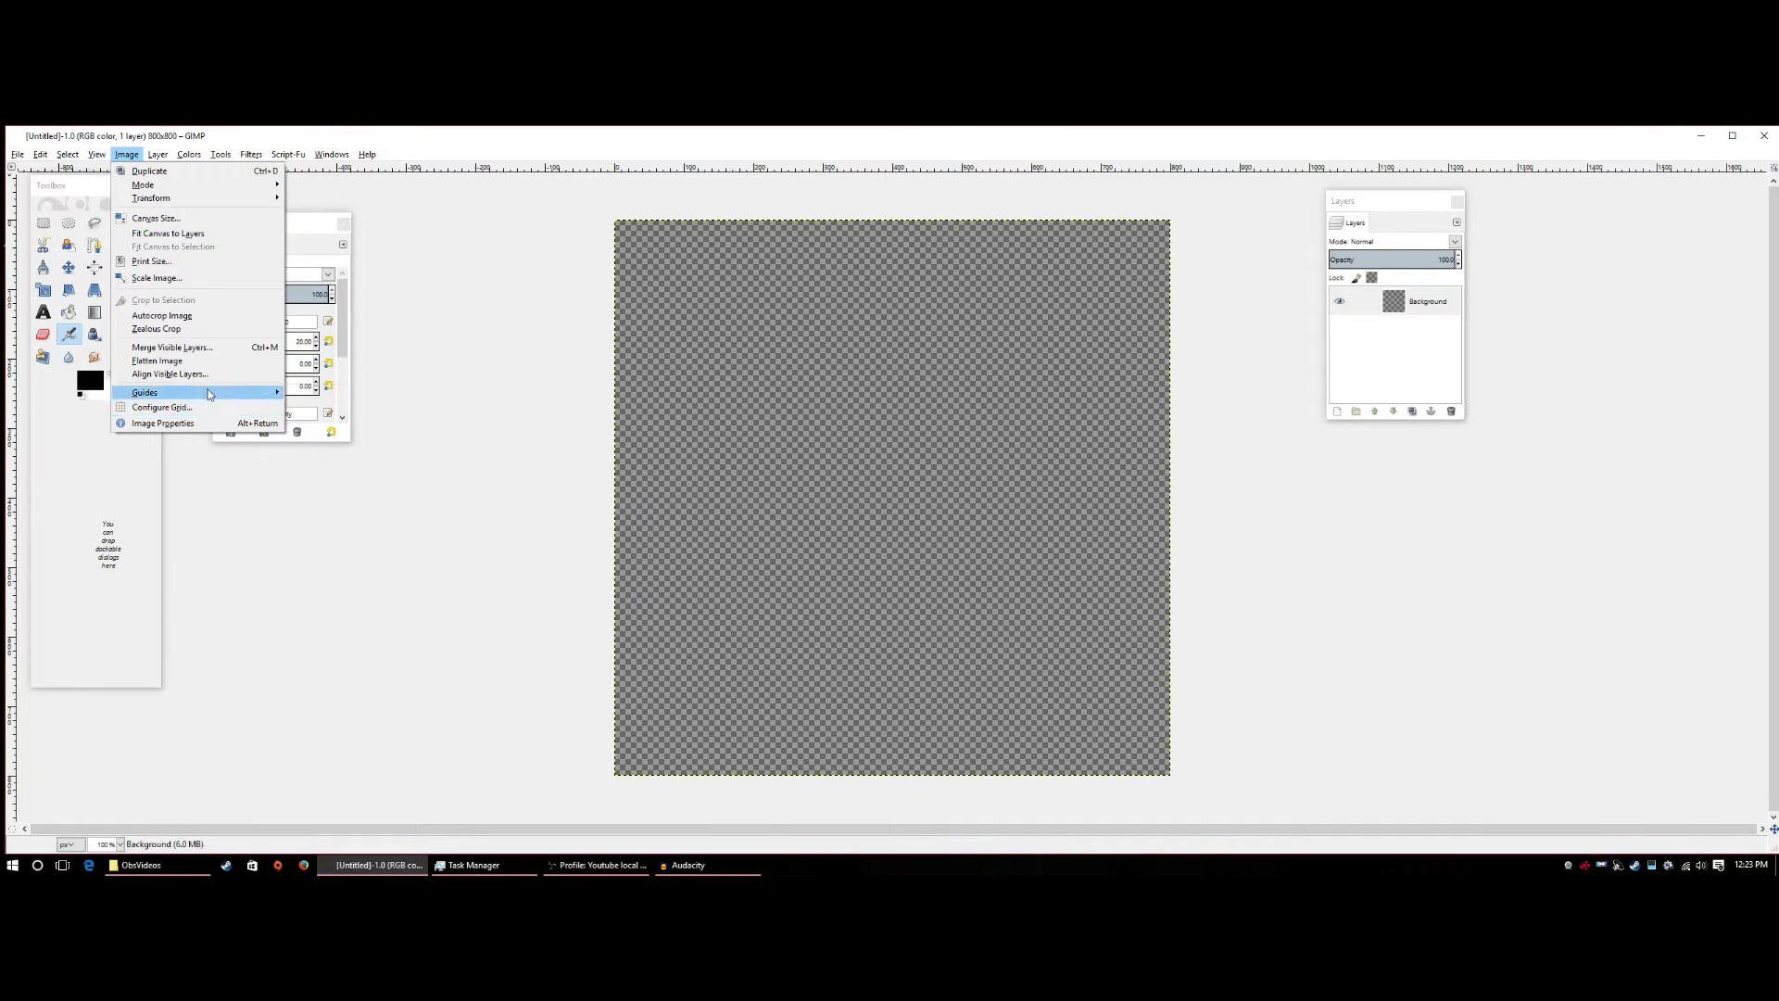
pyautogui.moveTo(238, 397)
pyautogui.click(325, 406)
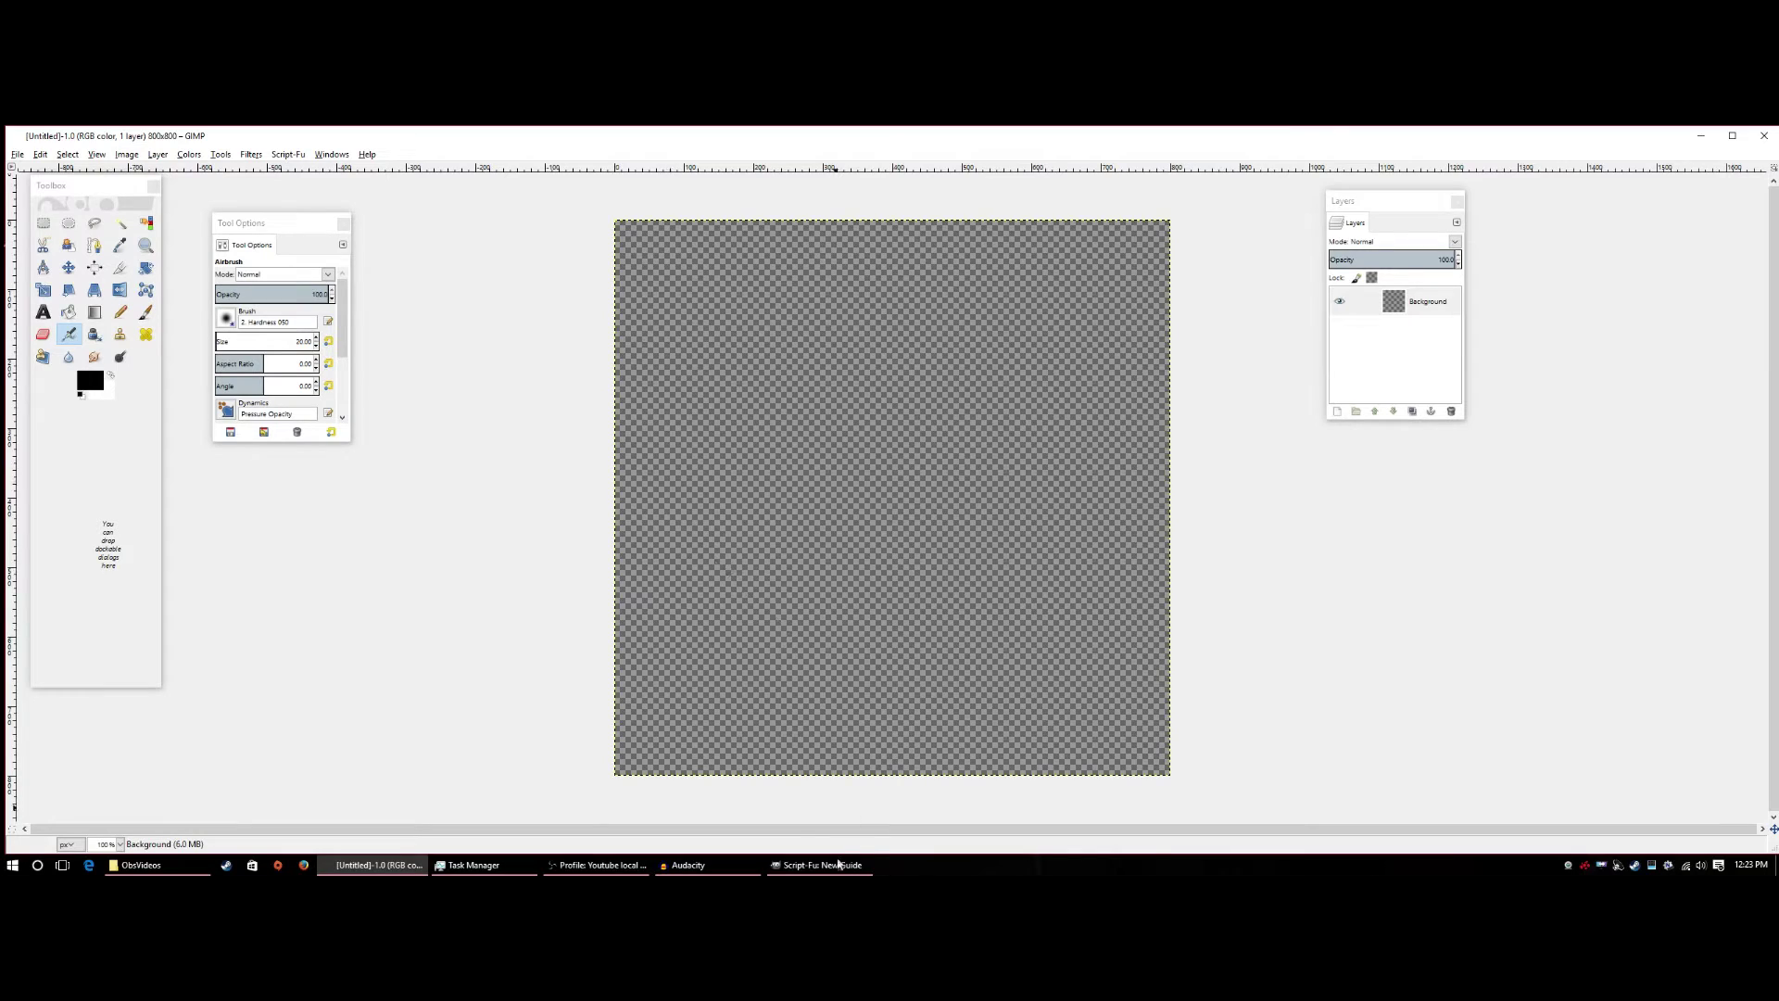
pyautogui.click(837, 868)
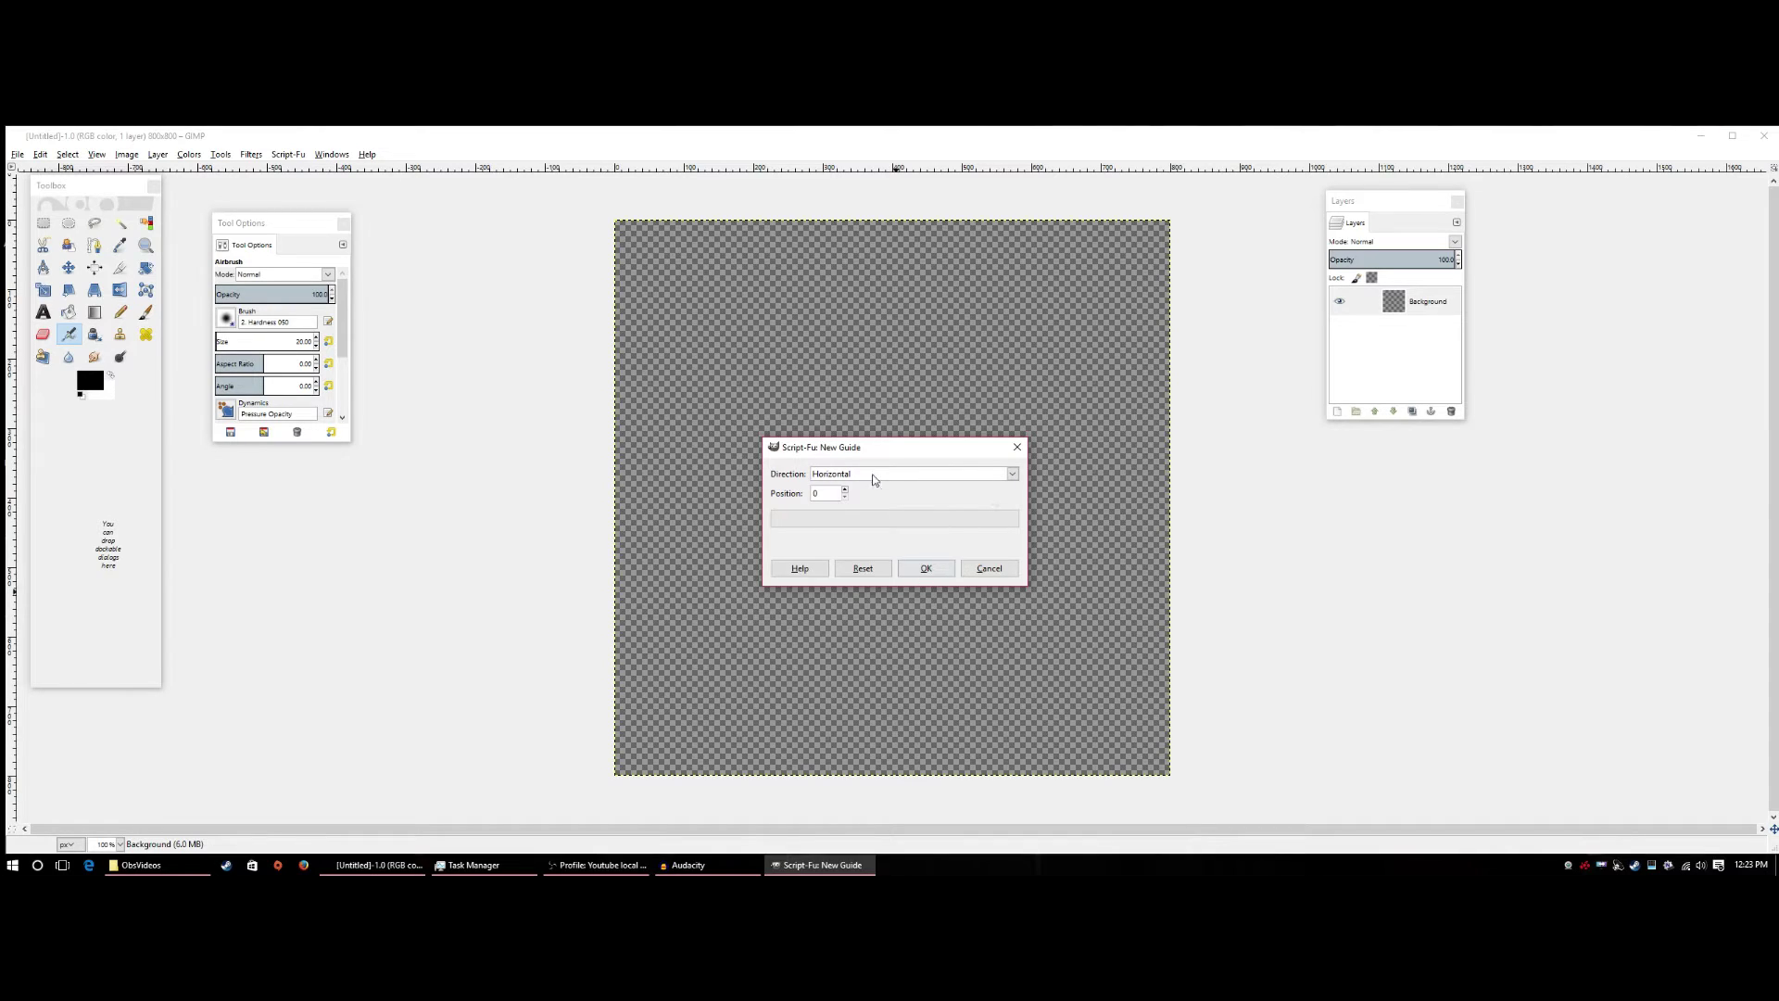
pyautogui.doubleClick(835, 492)
pyautogui.click(926, 568)
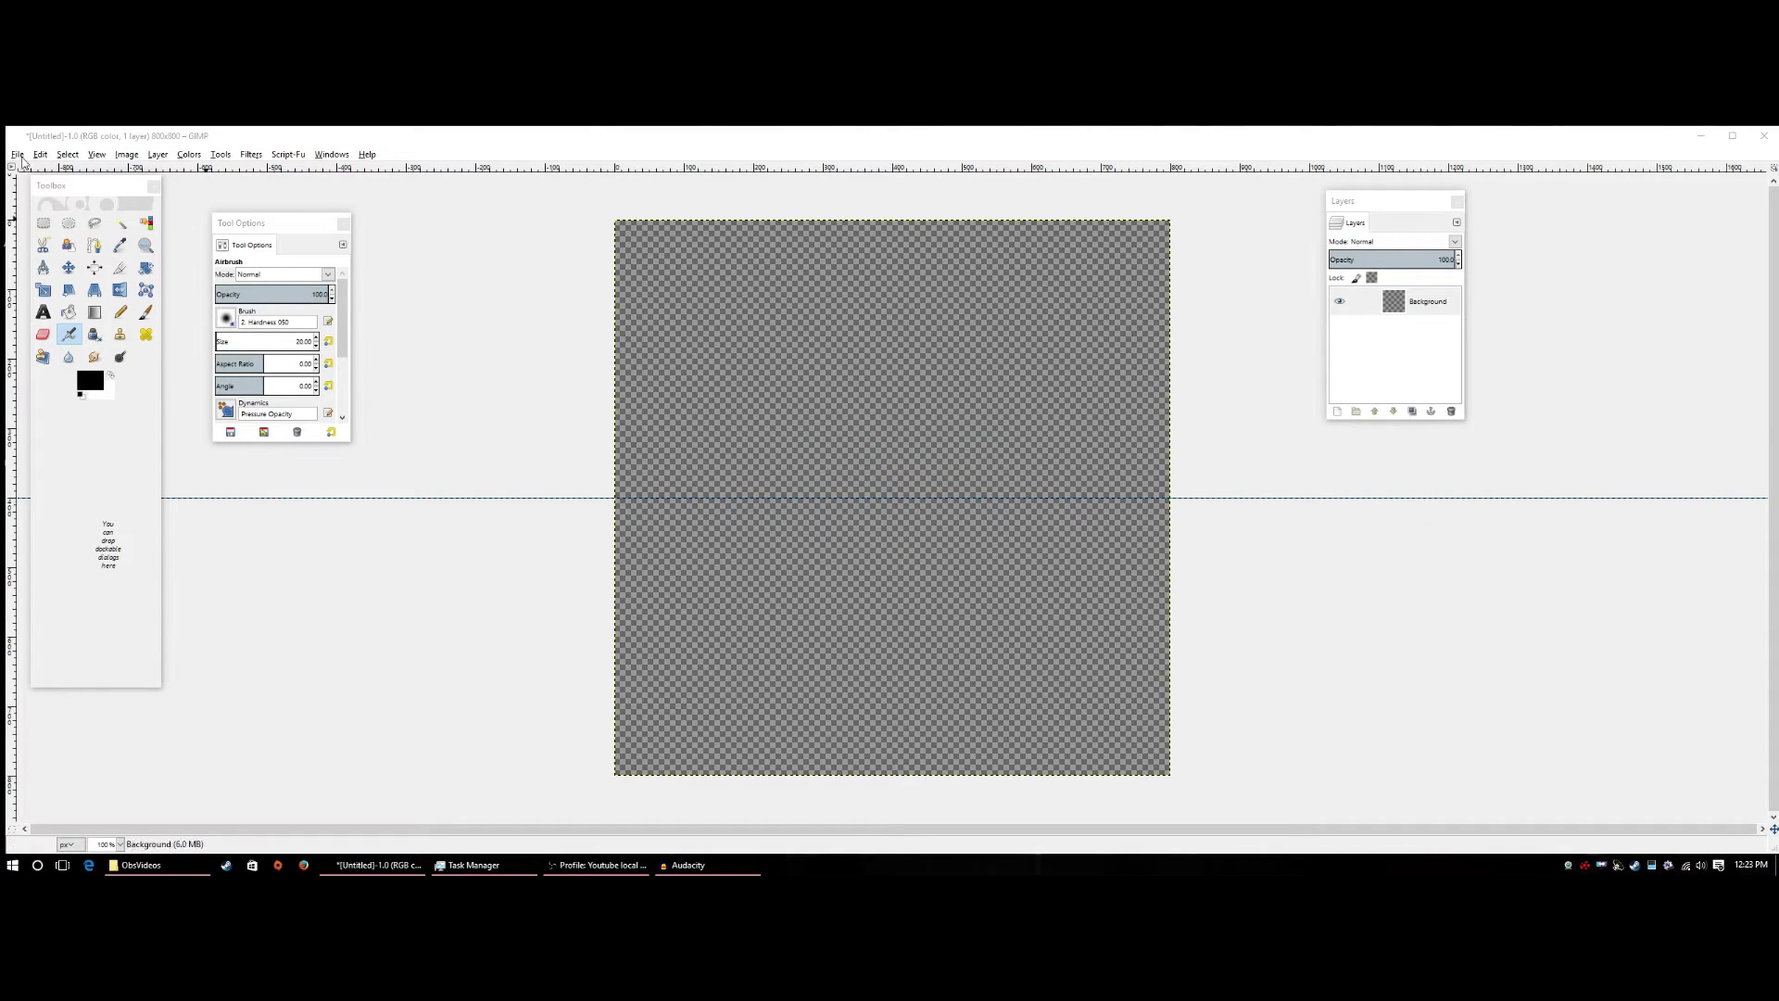
# Add a vertical guide through the centre of the canvas.
pyautogui.click(127, 160)
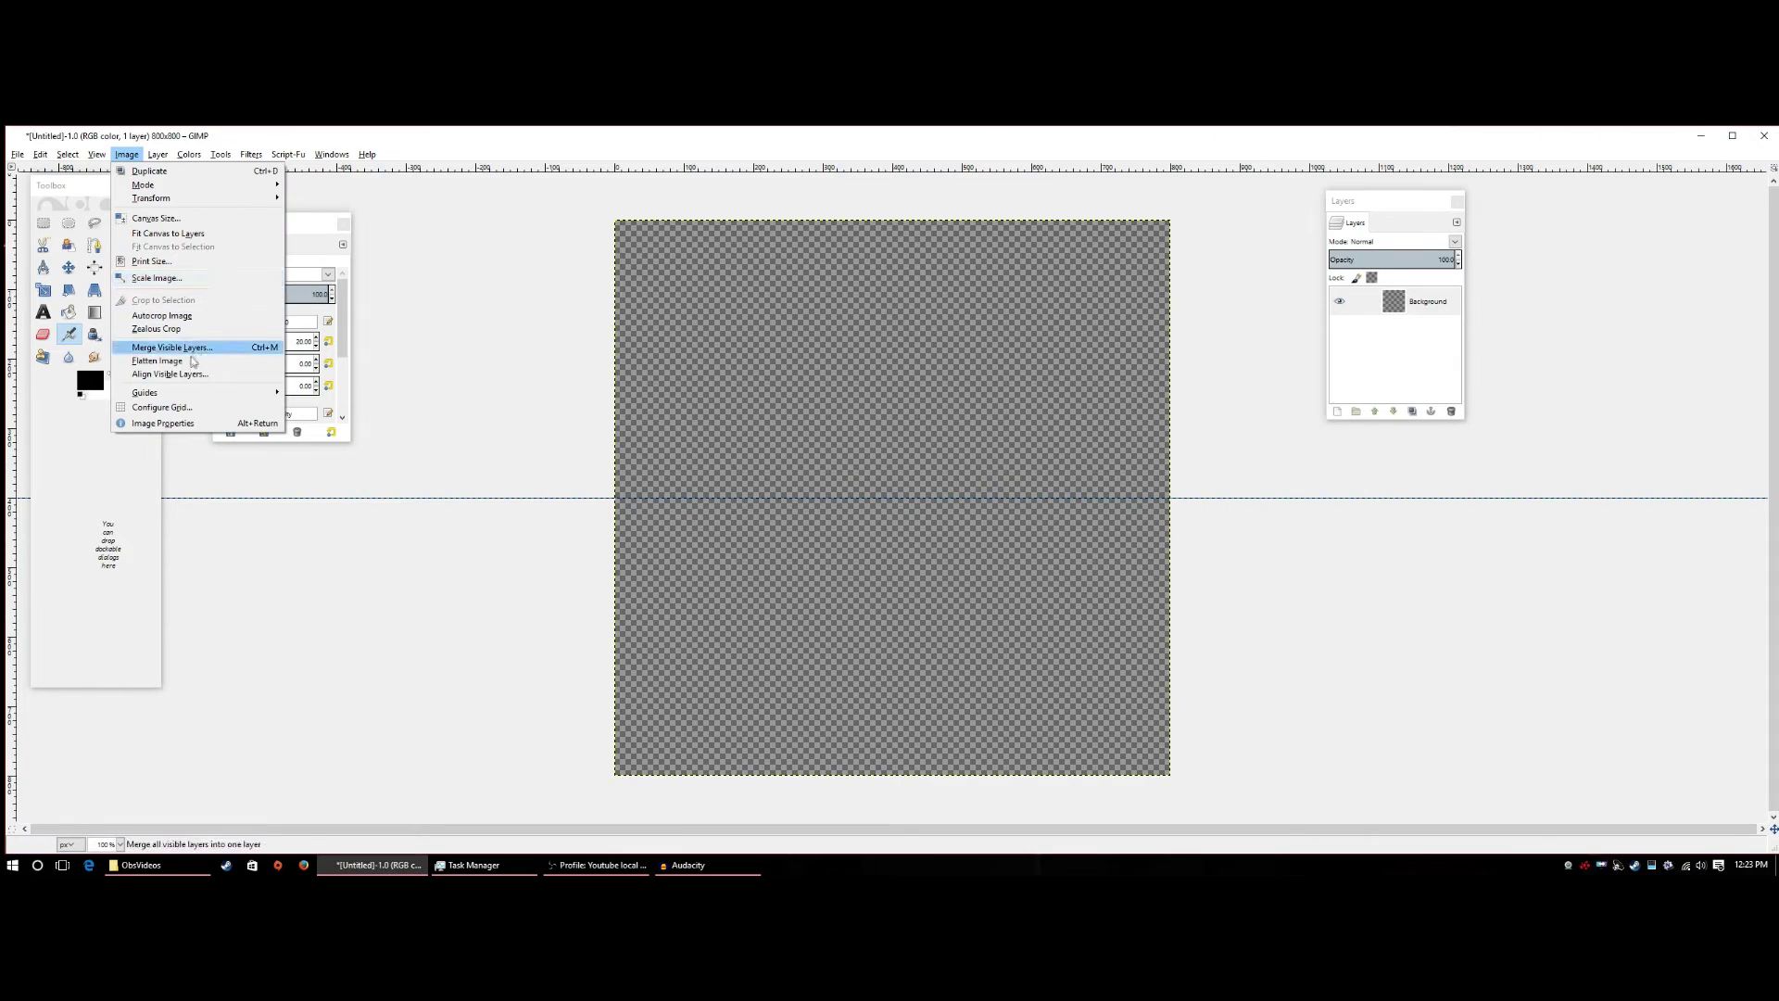
pyautogui.moveTo(181, 395)
pyautogui.click(326, 406)
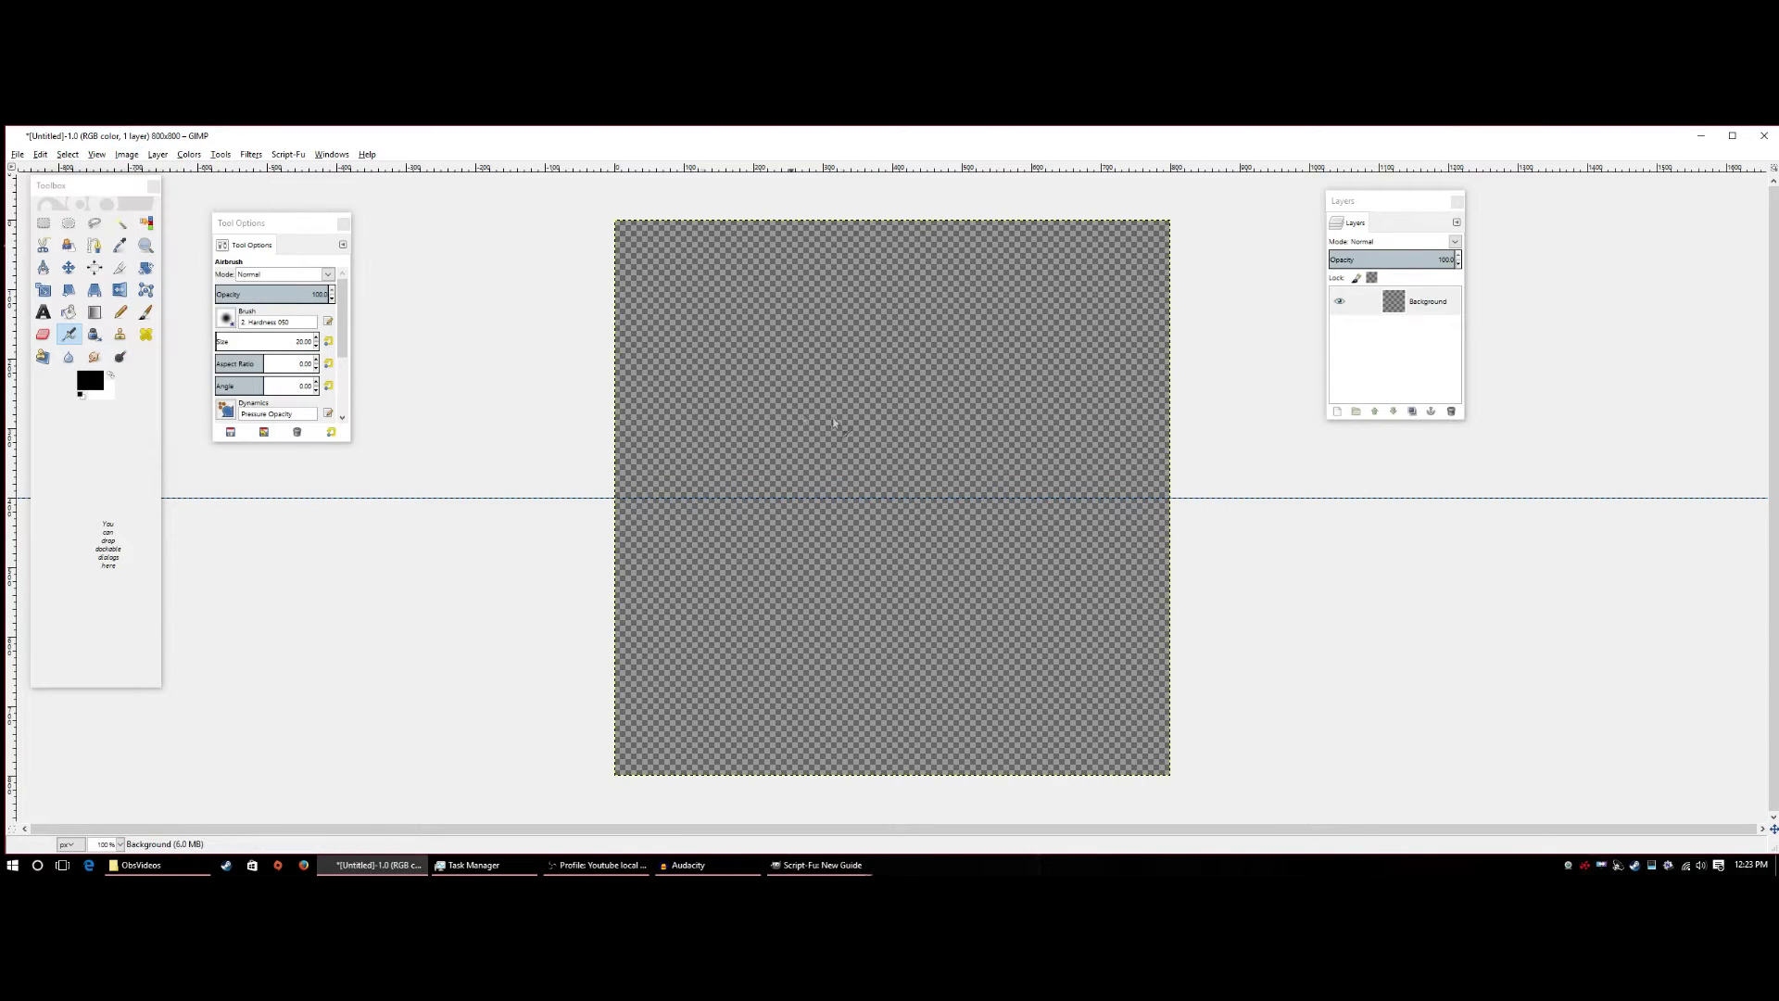
pyautogui.click(857, 480)
pyautogui.click(853, 515)
pyautogui.click(925, 569)
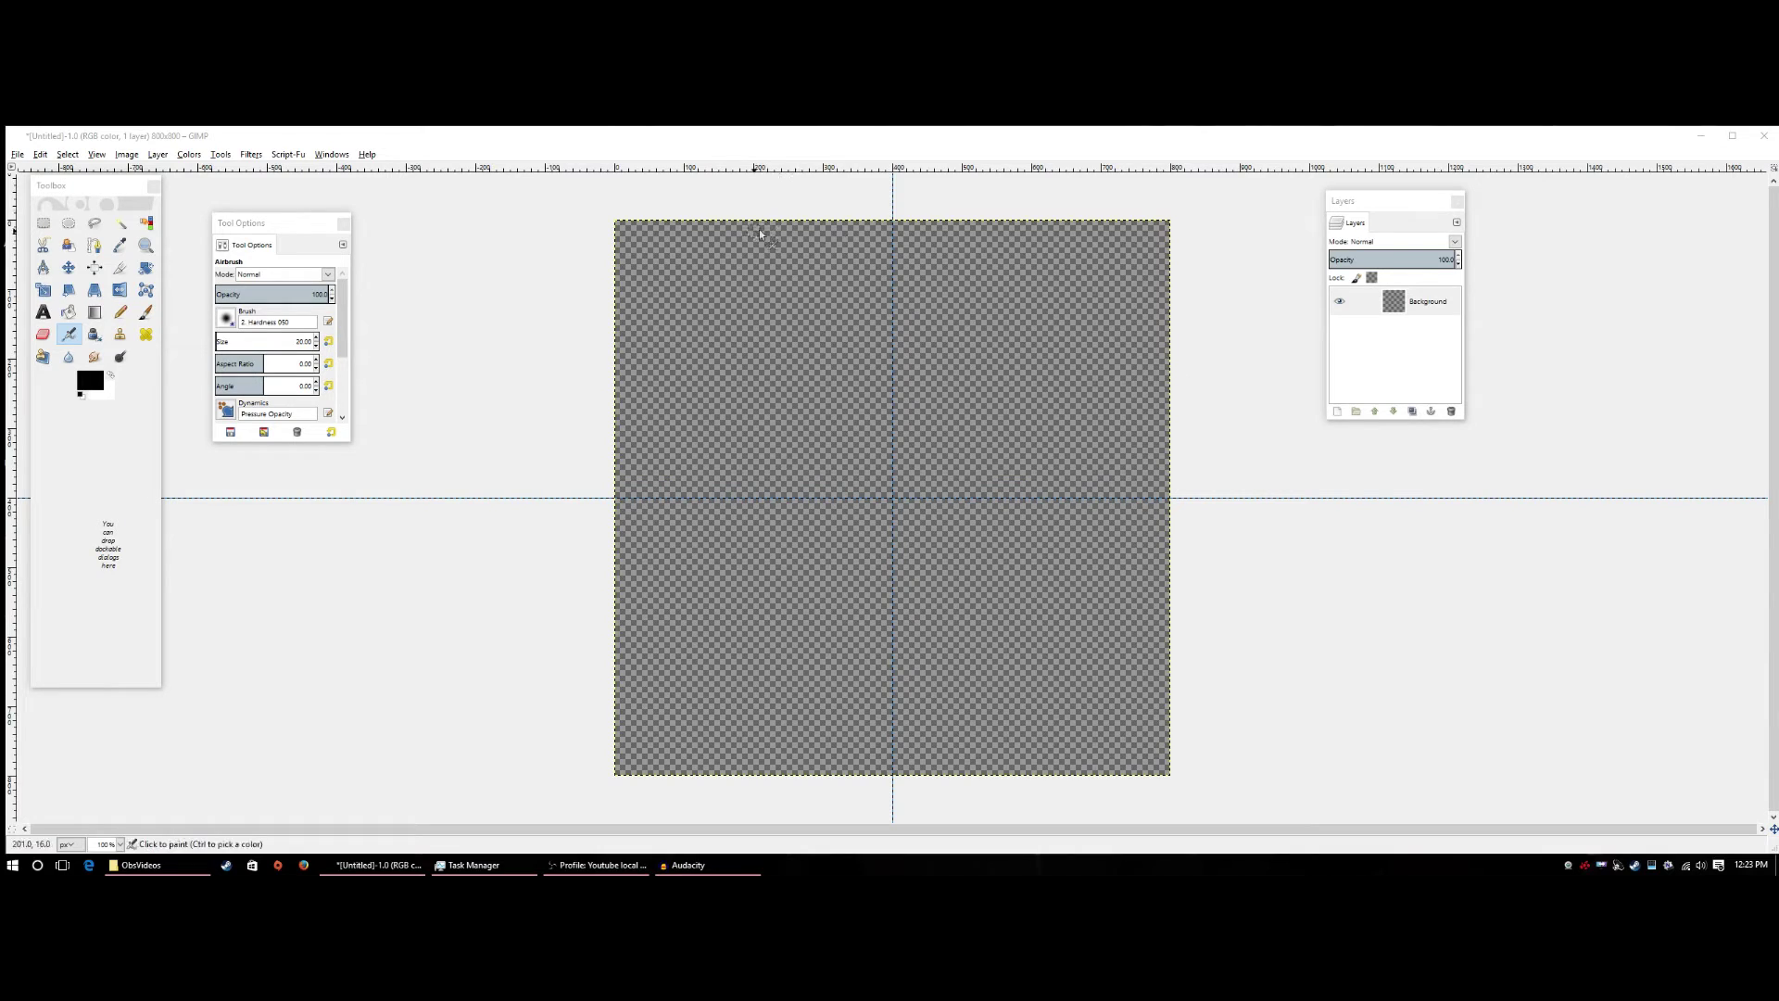
# Add a new transparent layer and draw a small centred ellipse, fixed aspect, expanding from centre.
pyautogui.click(1340, 412)
pyautogui.click(232, 475)
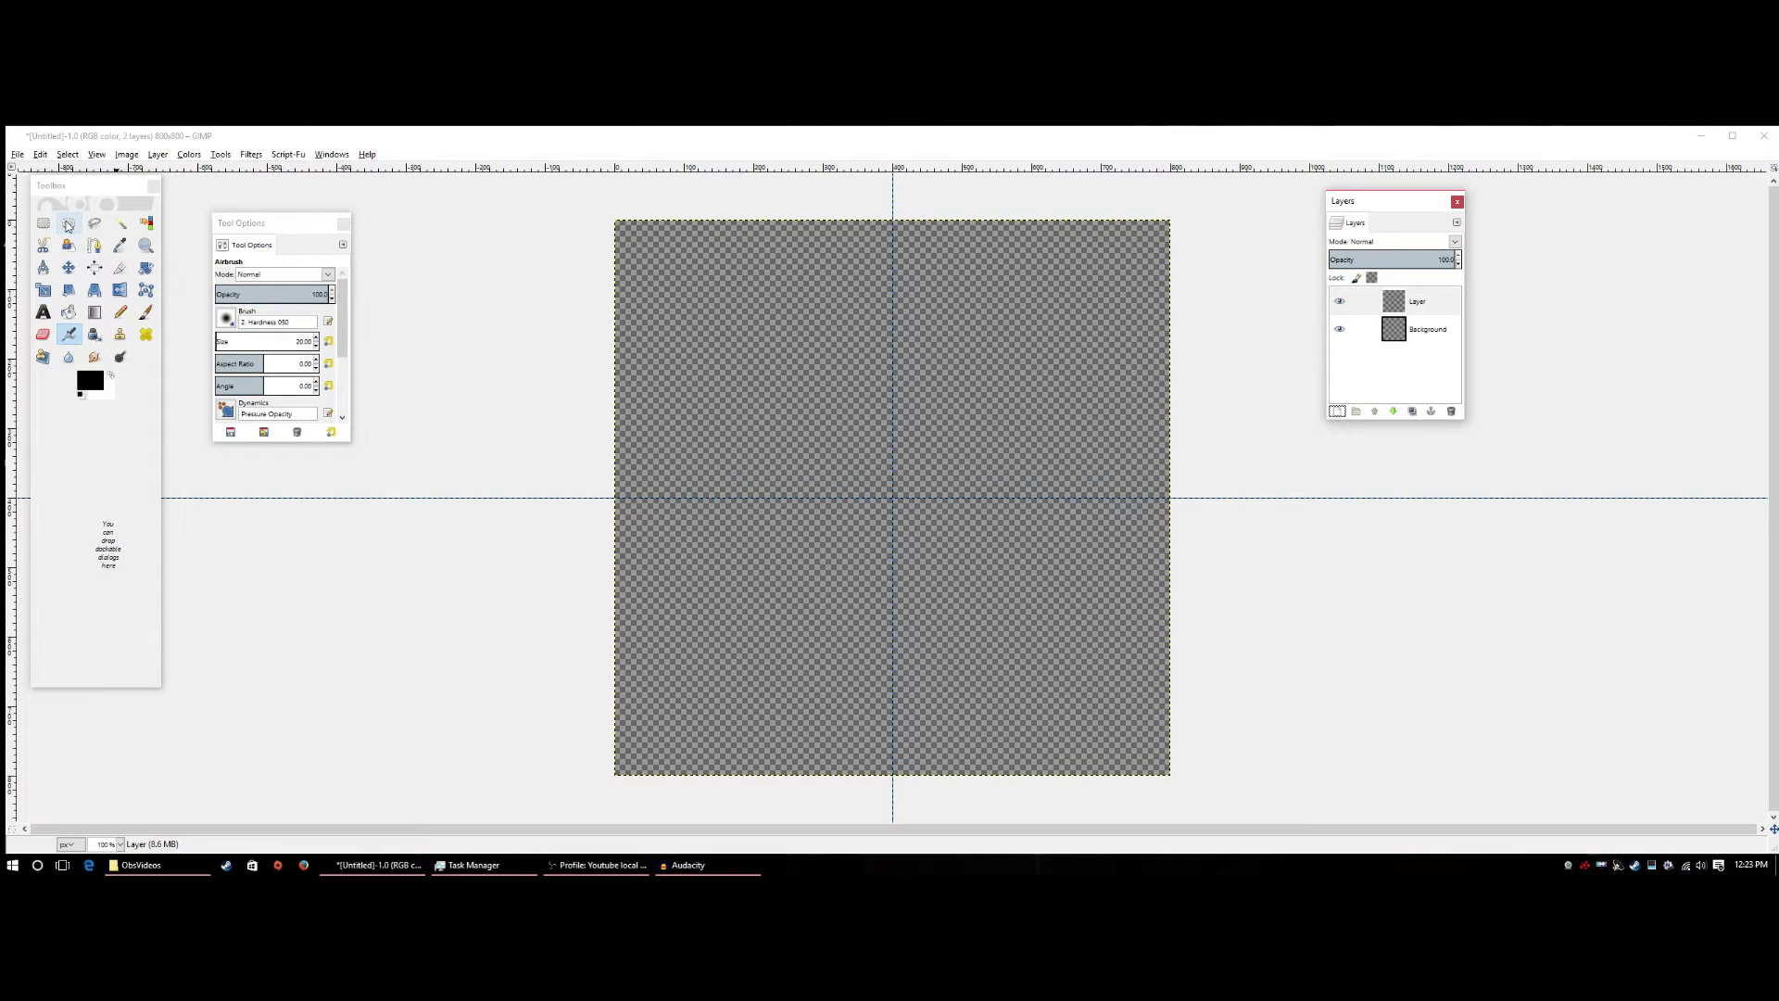
pyautogui.click(70, 228)
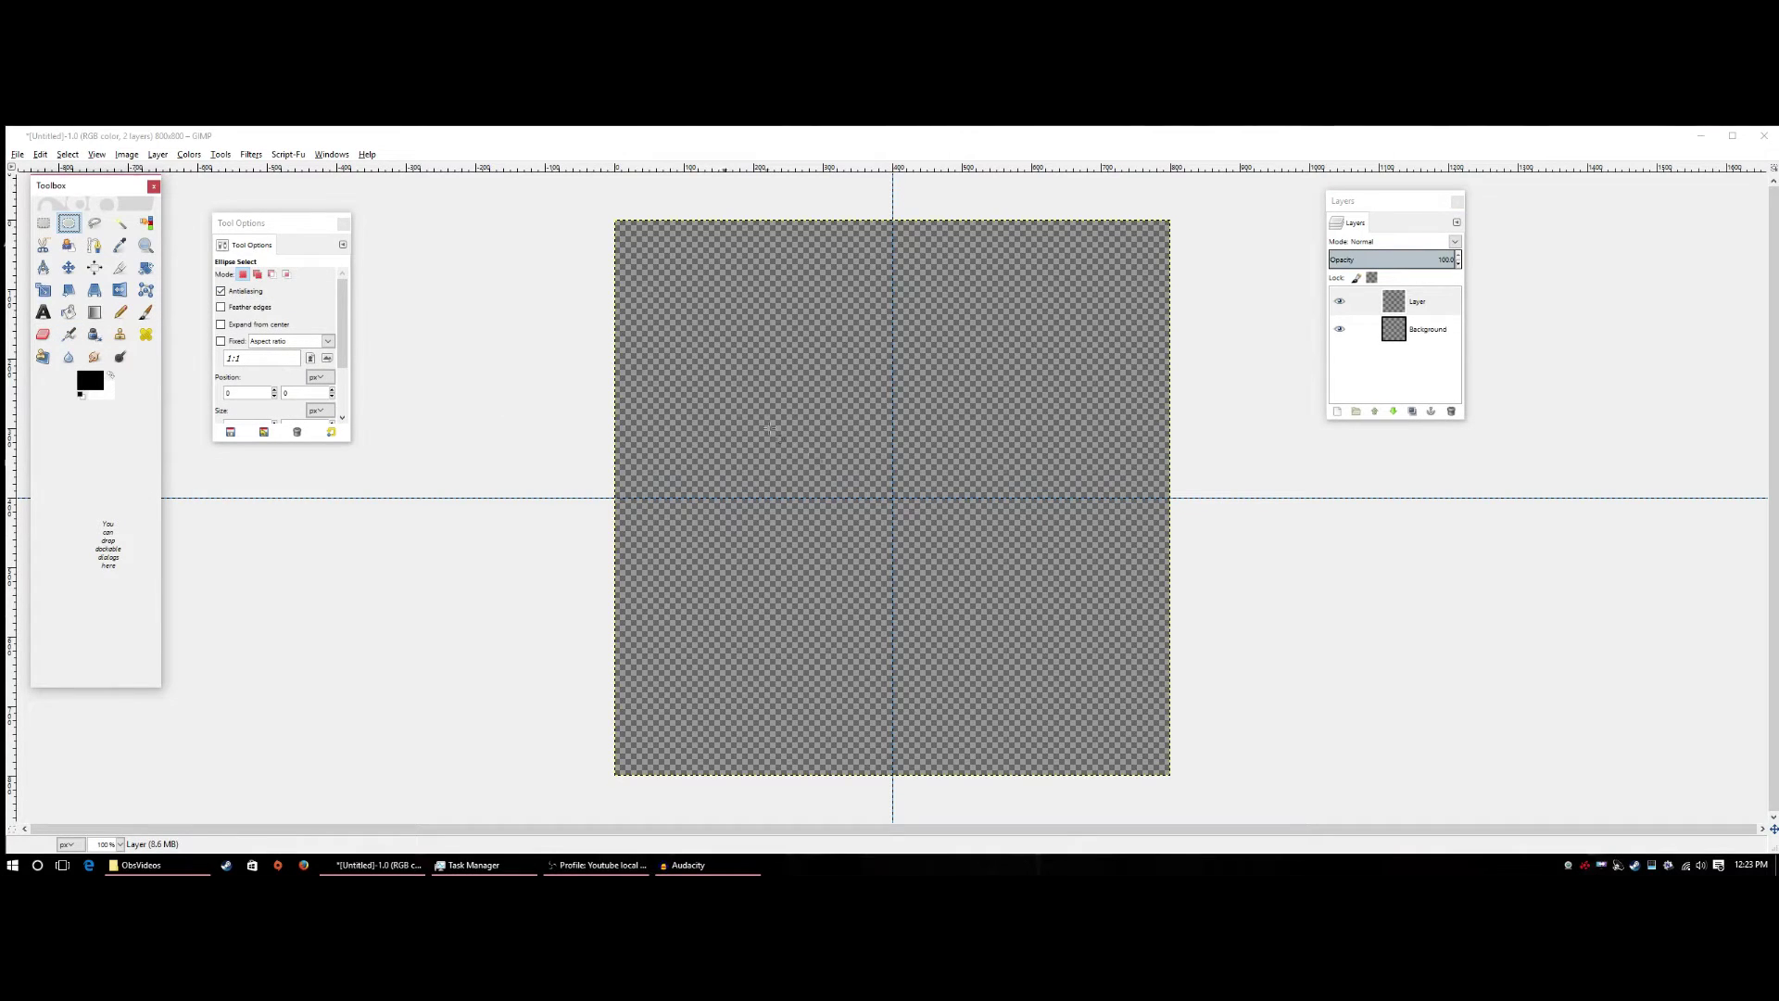
pyautogui.click(899, 503)
pyautogui.moveTo(899, 500)
pyautogui.mouseDown()
pyautogui.moveTo(834, 436)
pyautogui.moveTo(891, 492)
pyautogui.mouseUp()
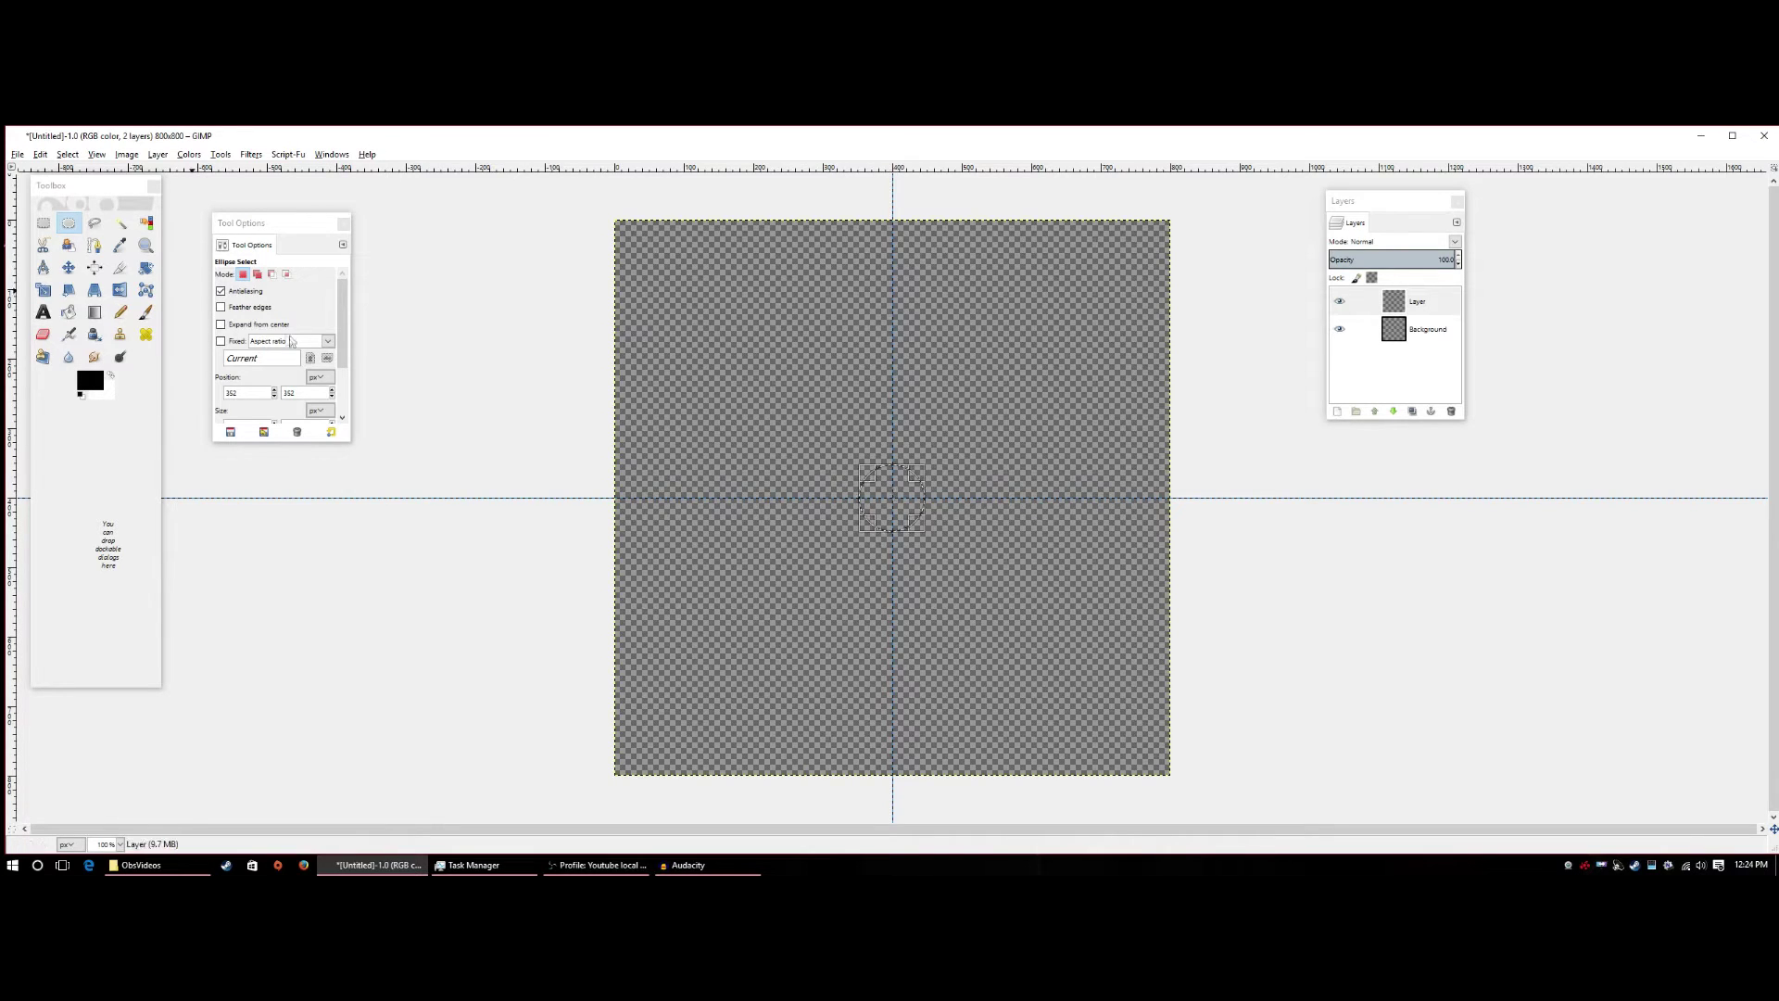
pyautogui.click(221, 342)
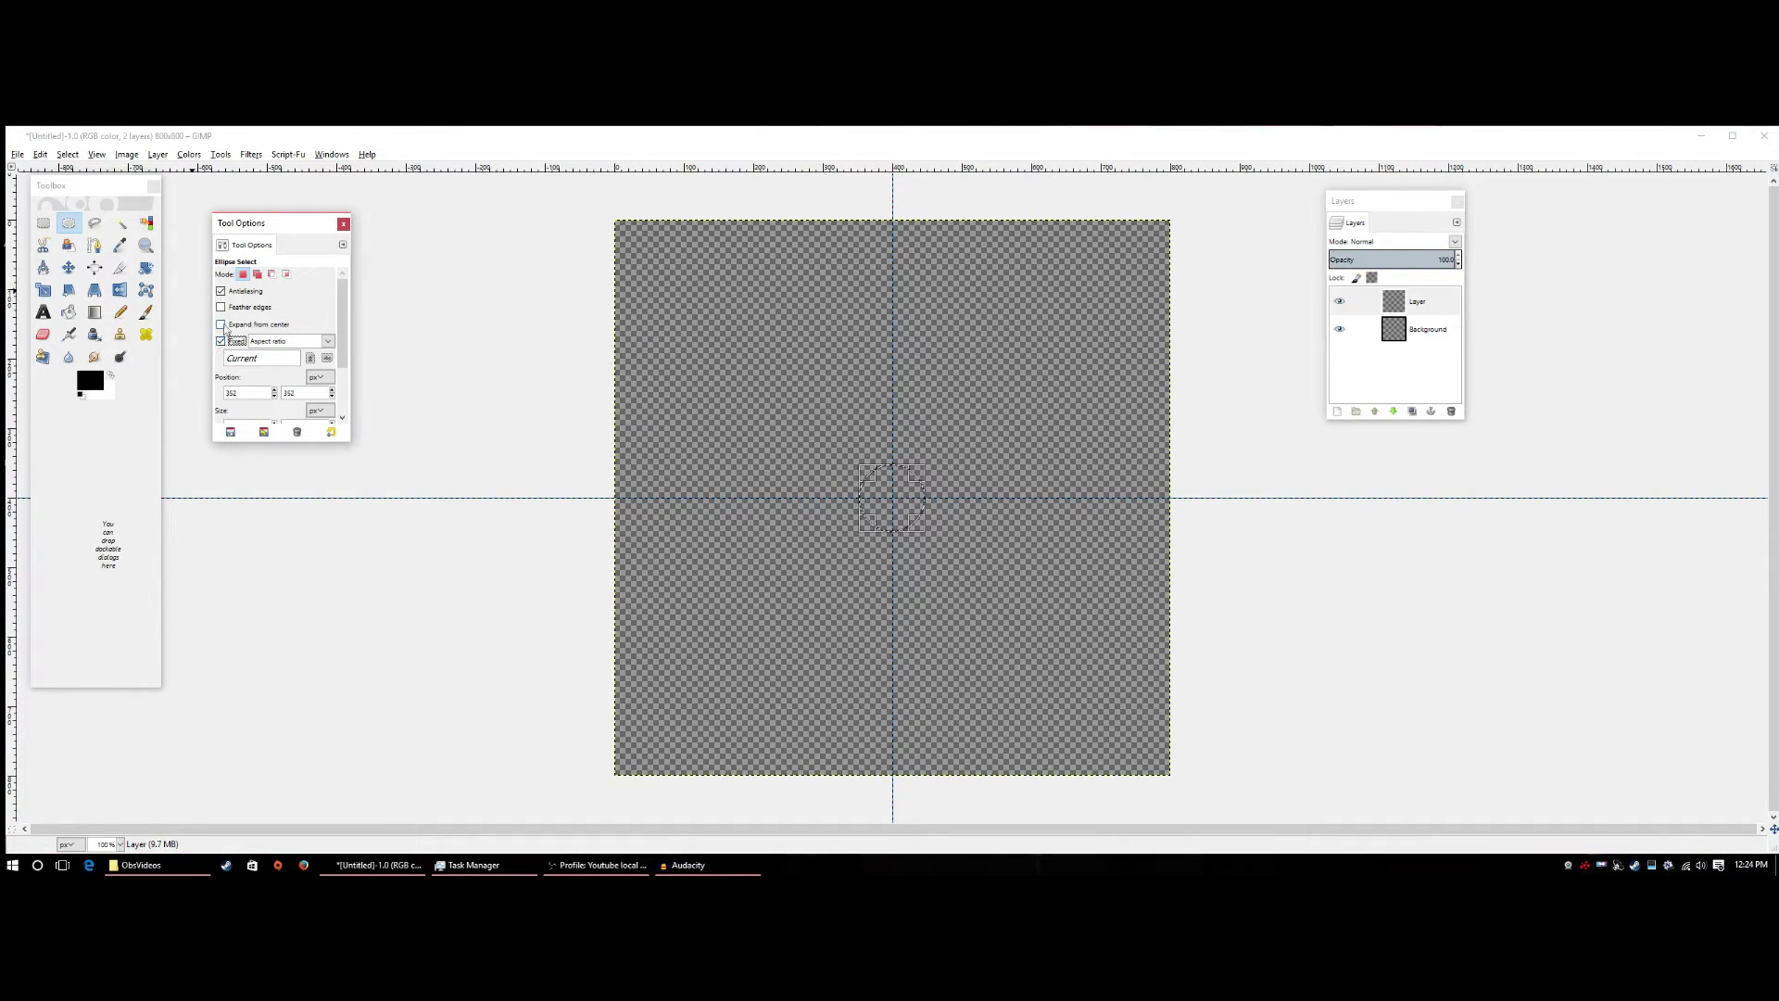
pyautogui.click(221, 325)
# Set the ellipse selection size to 780 × 780 px and move the options panel aside.
pyautogui.press('Tab')
pyautogui.press('Tab')
pyautogui.press('Tab')
pyautogui.press('Tab')
pyautogui.press('Tab')
pyautogui.press('Tab')
pyautogui.press('Tab')
pyautogui.press('Tab')
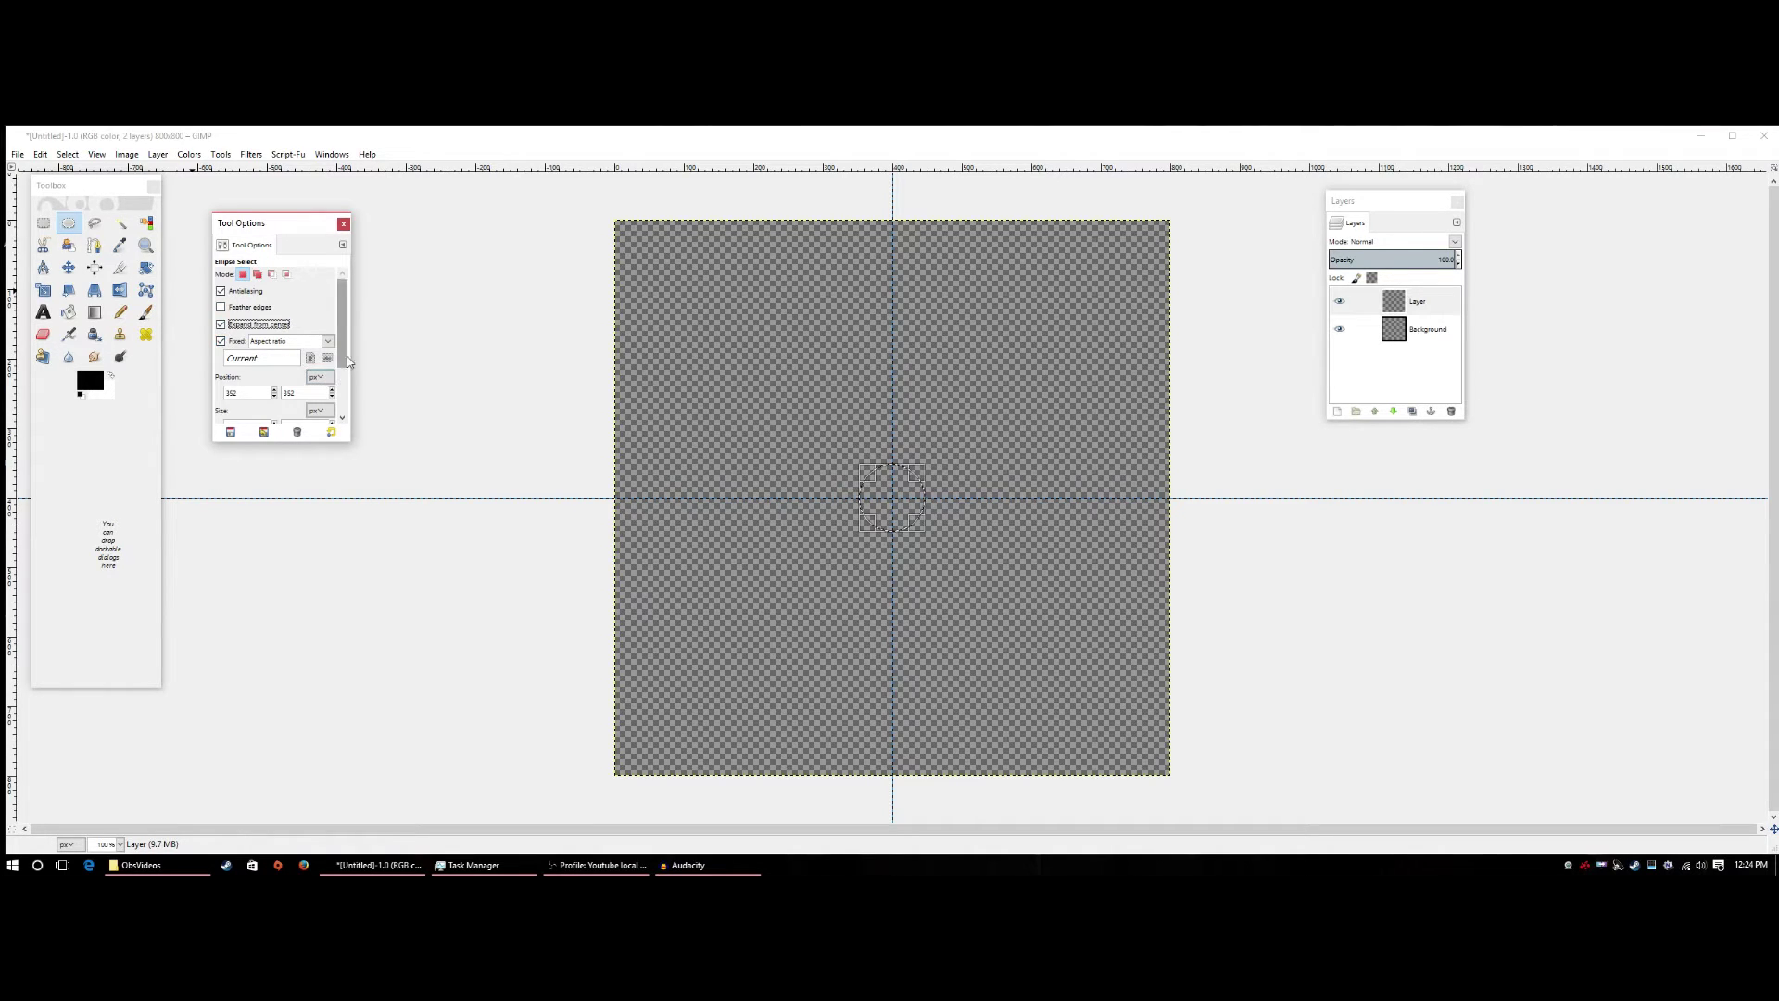
pyautogui.write('800')
pyautogui.press('Tab')
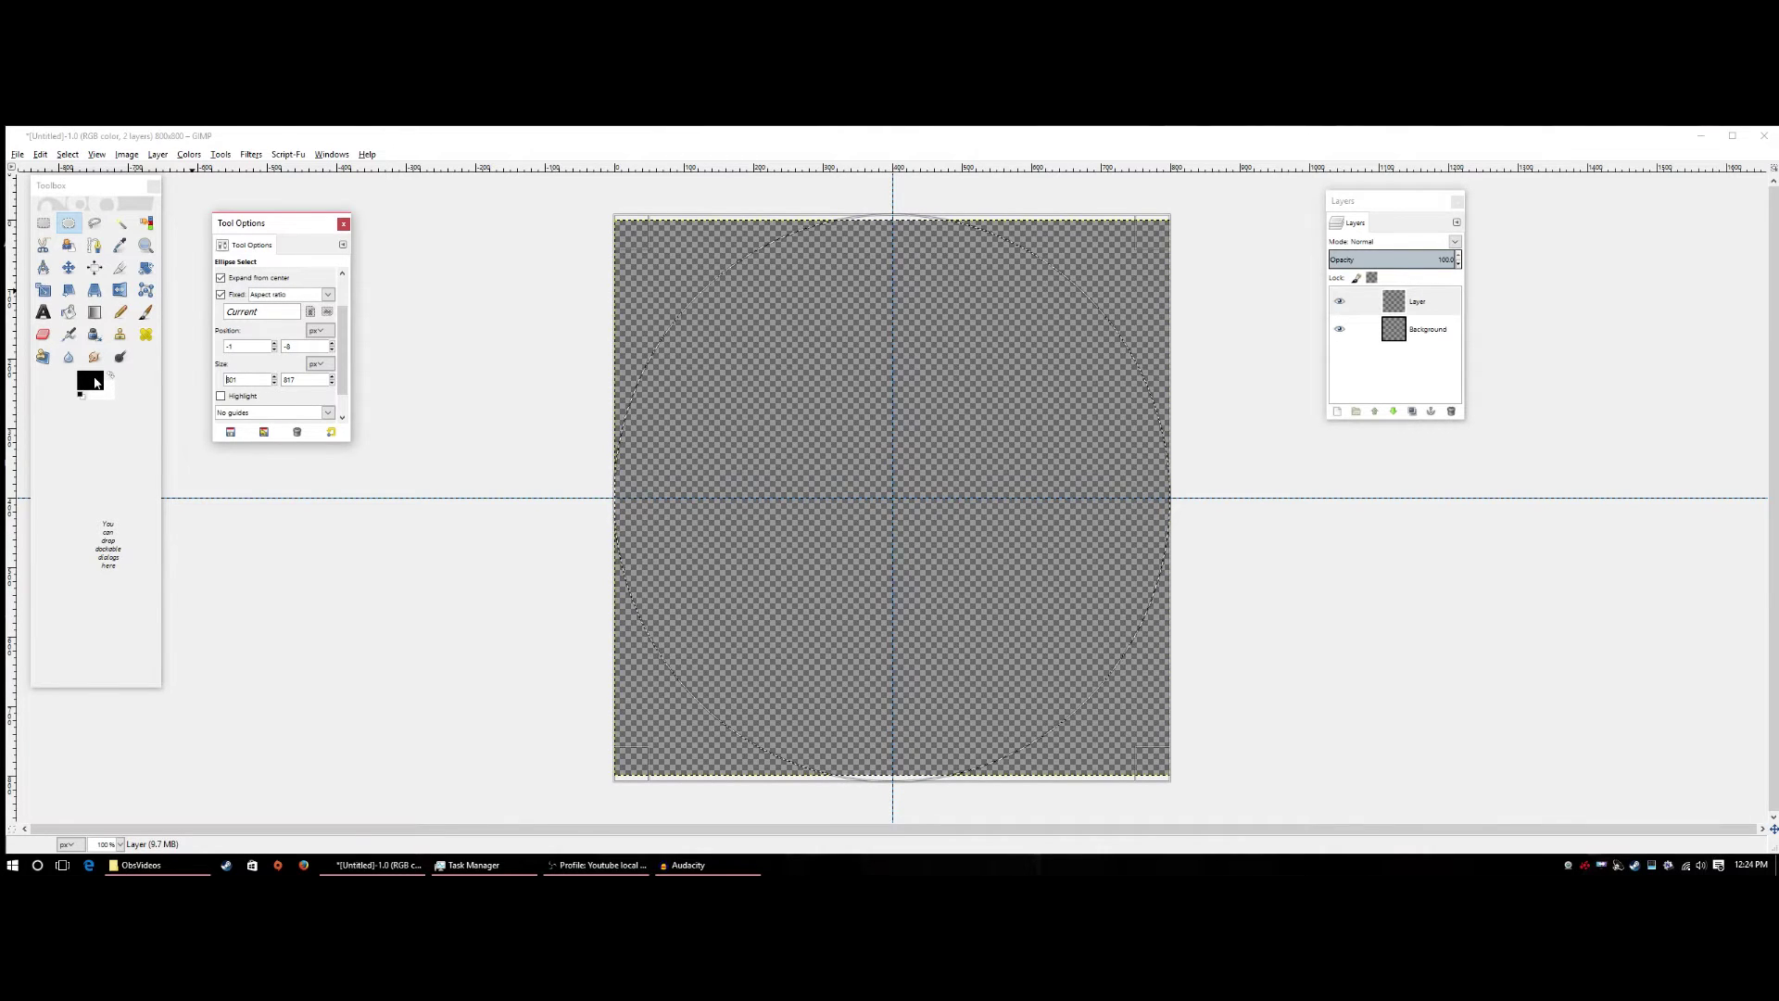
pyautogui.press('BackSpace')
pyautogui.press('BackSpace')
pyautogui.press('BackSpace')
pyautogui.write('780')
pyautogui.press('Tab')
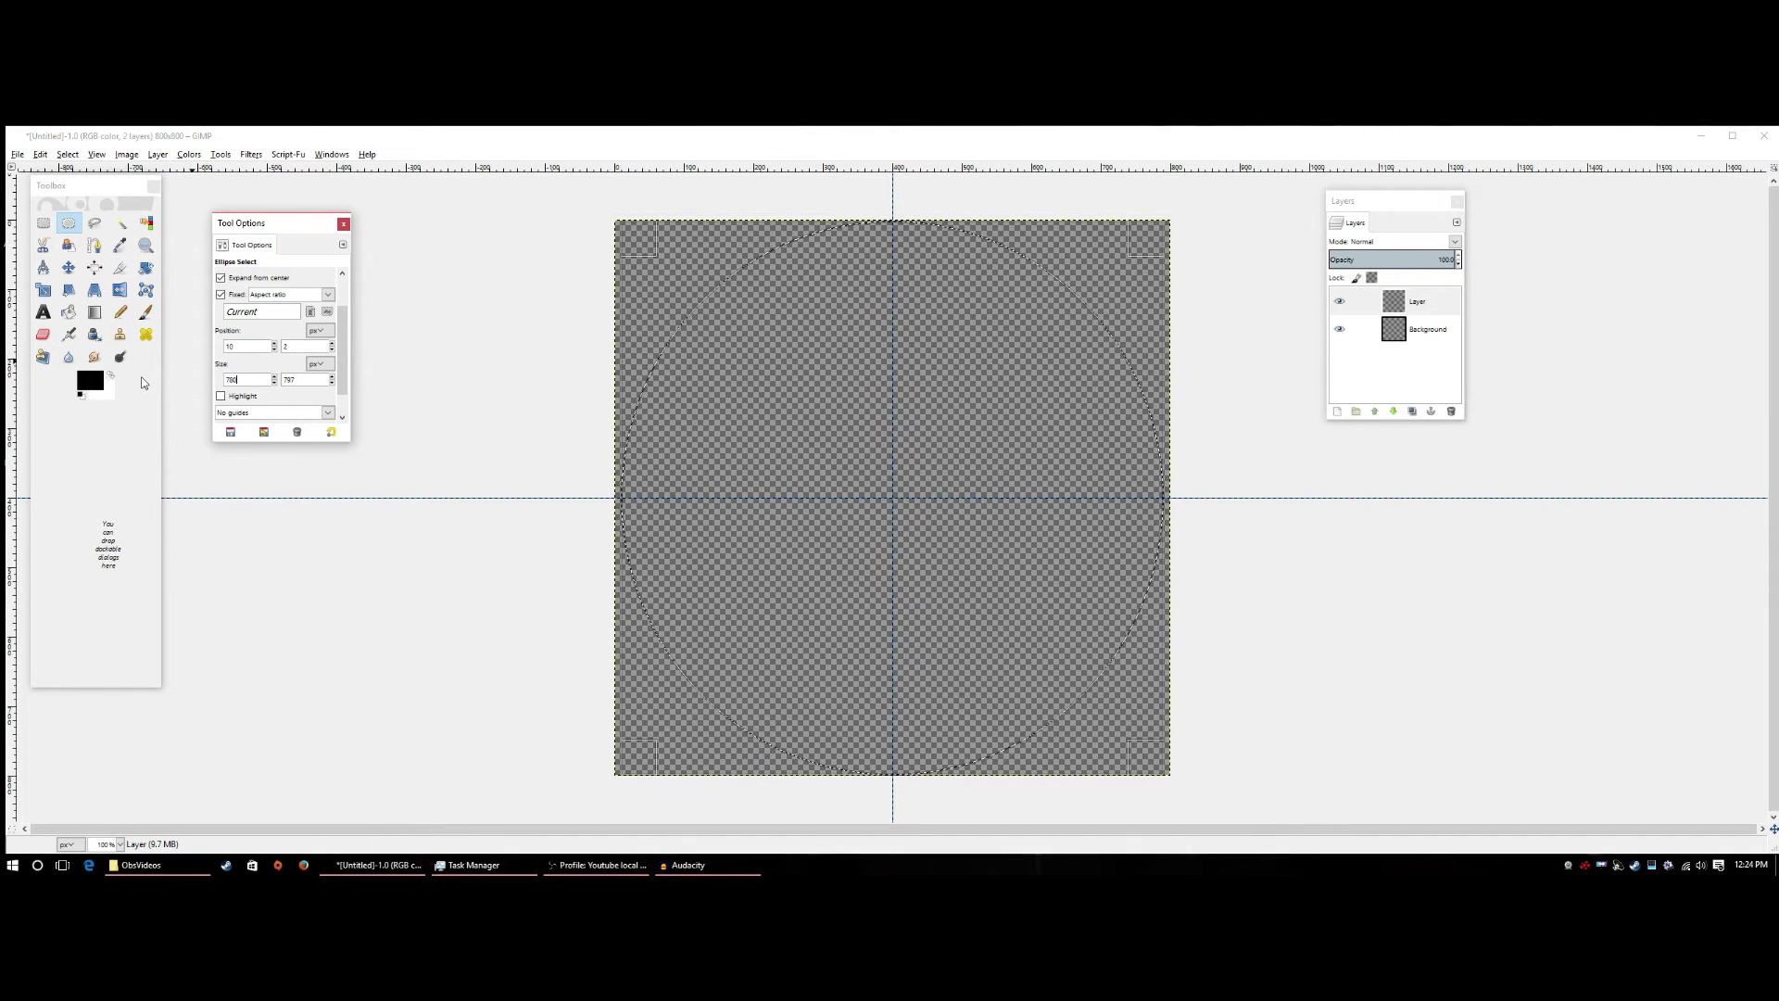
pyautogui.press('BackSpace')
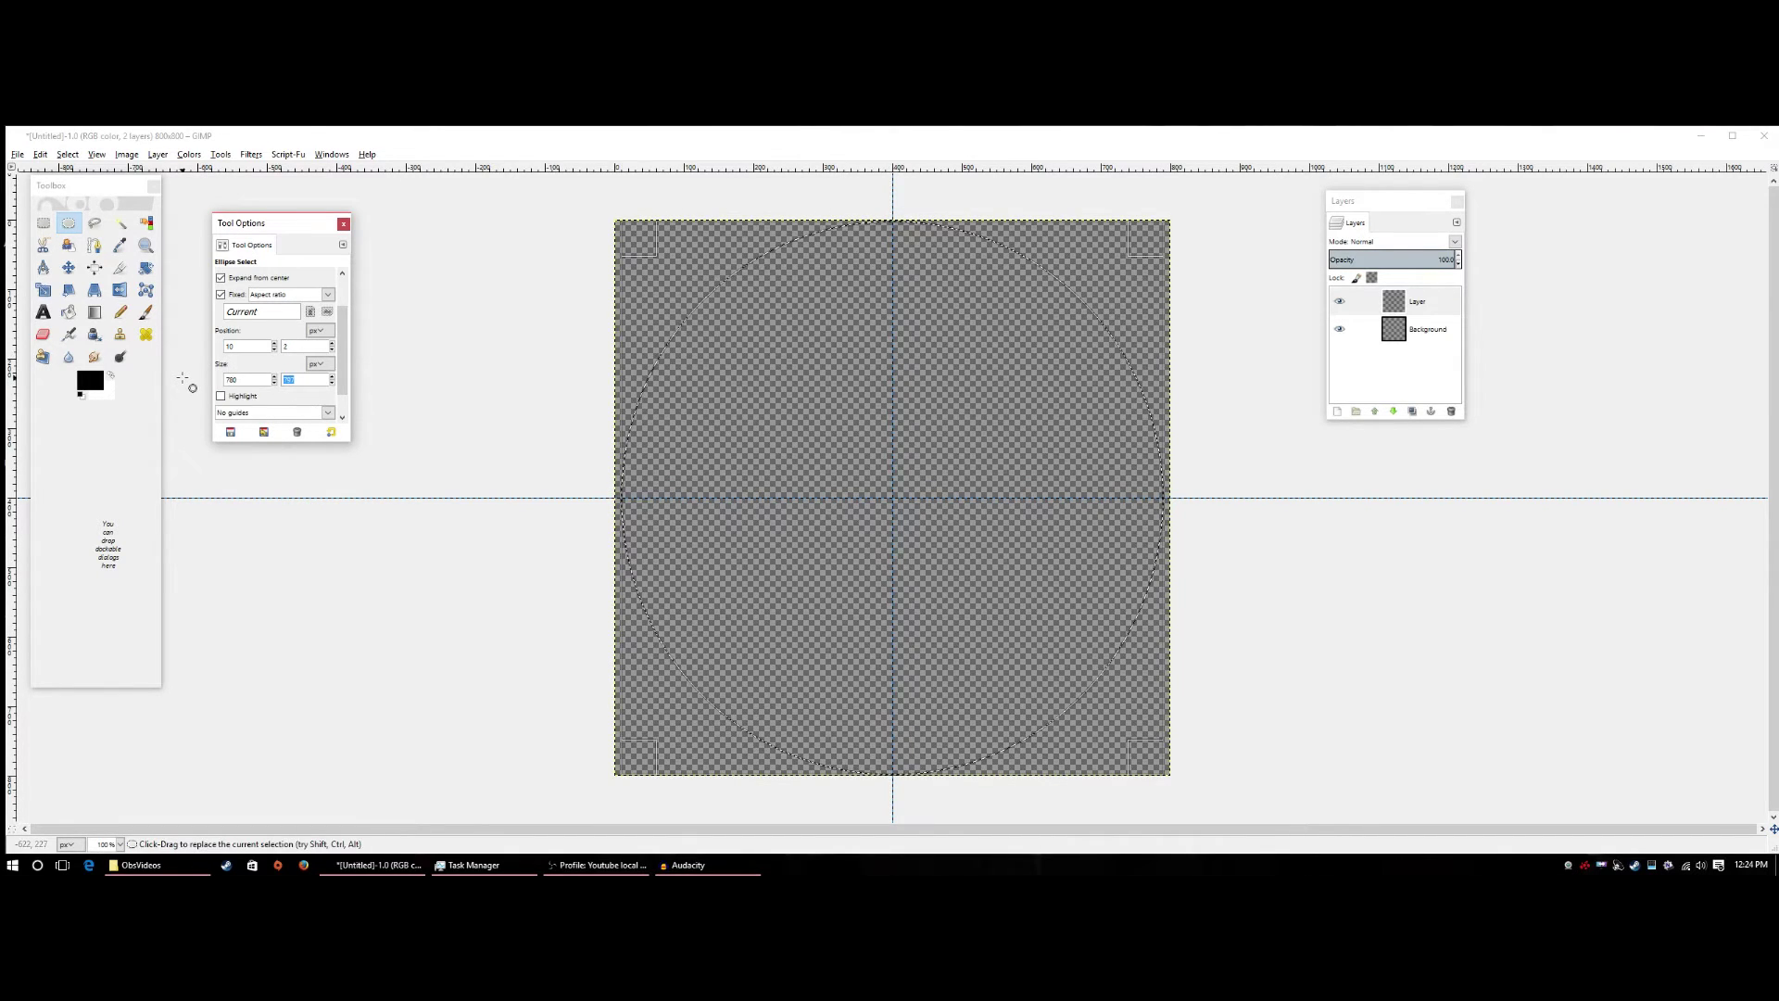
pyautogui.write('780')
pyautogui.press('Tab')
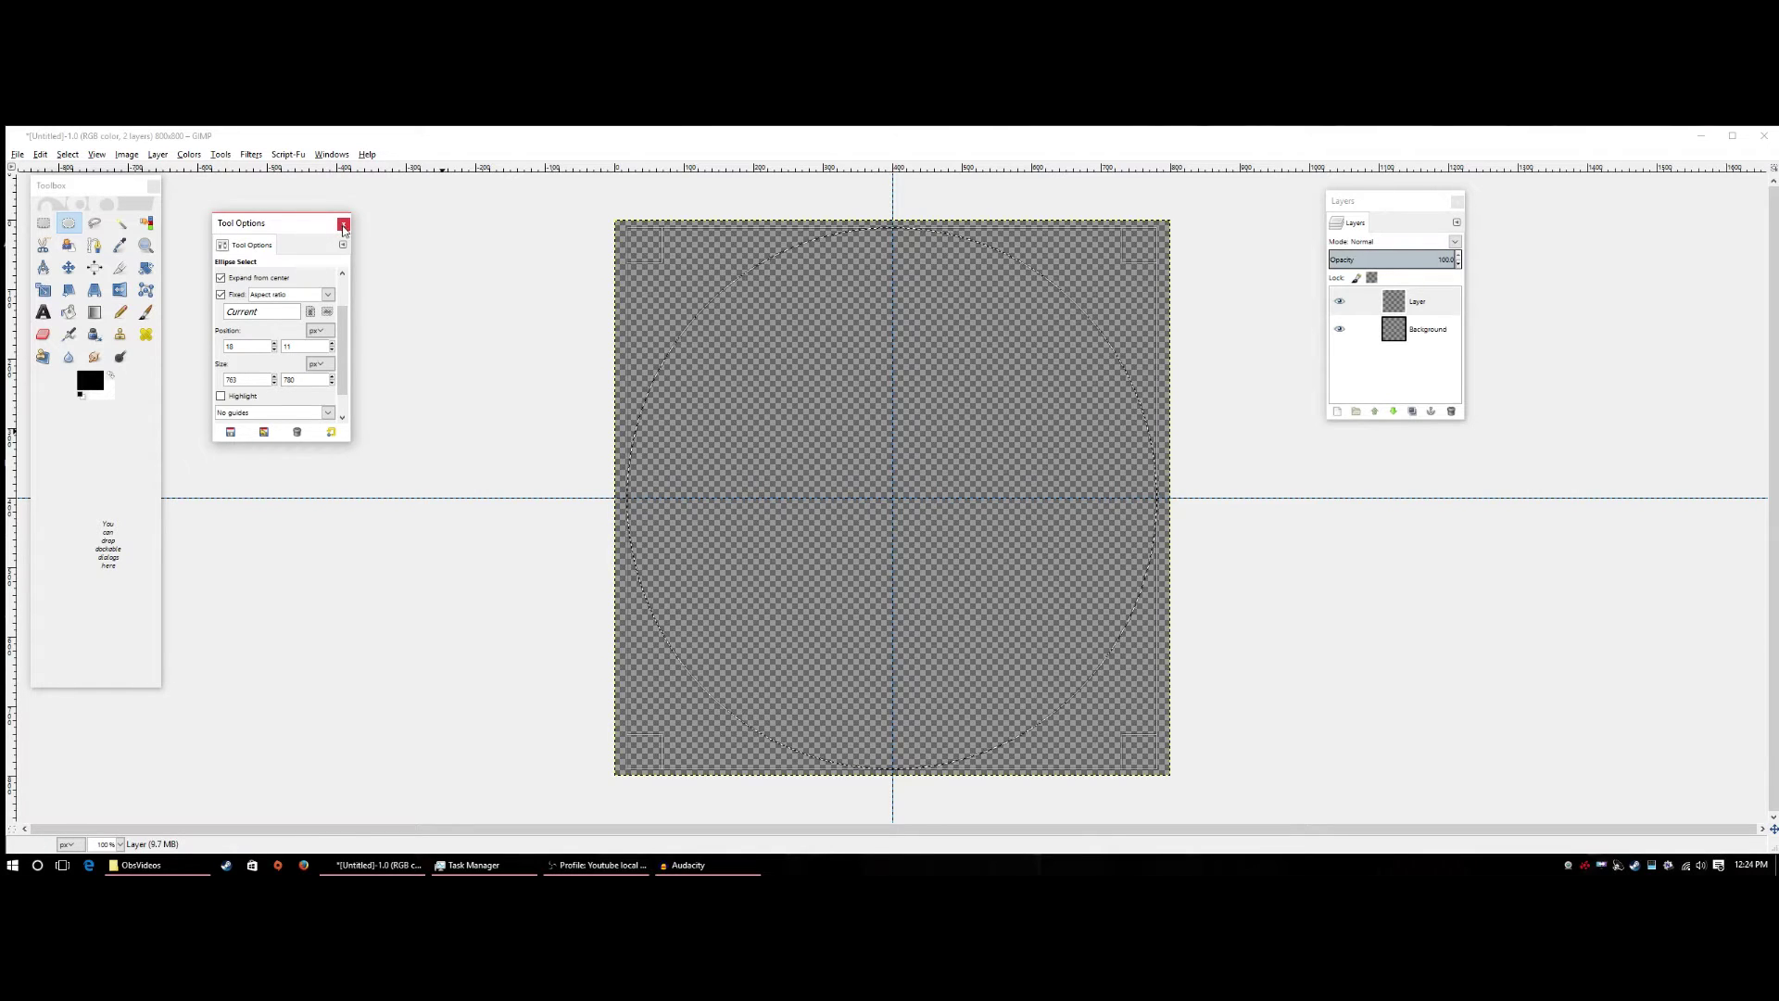
pyautogui.moveTo(319, 226); pyautogui.dragTo(295, 207)
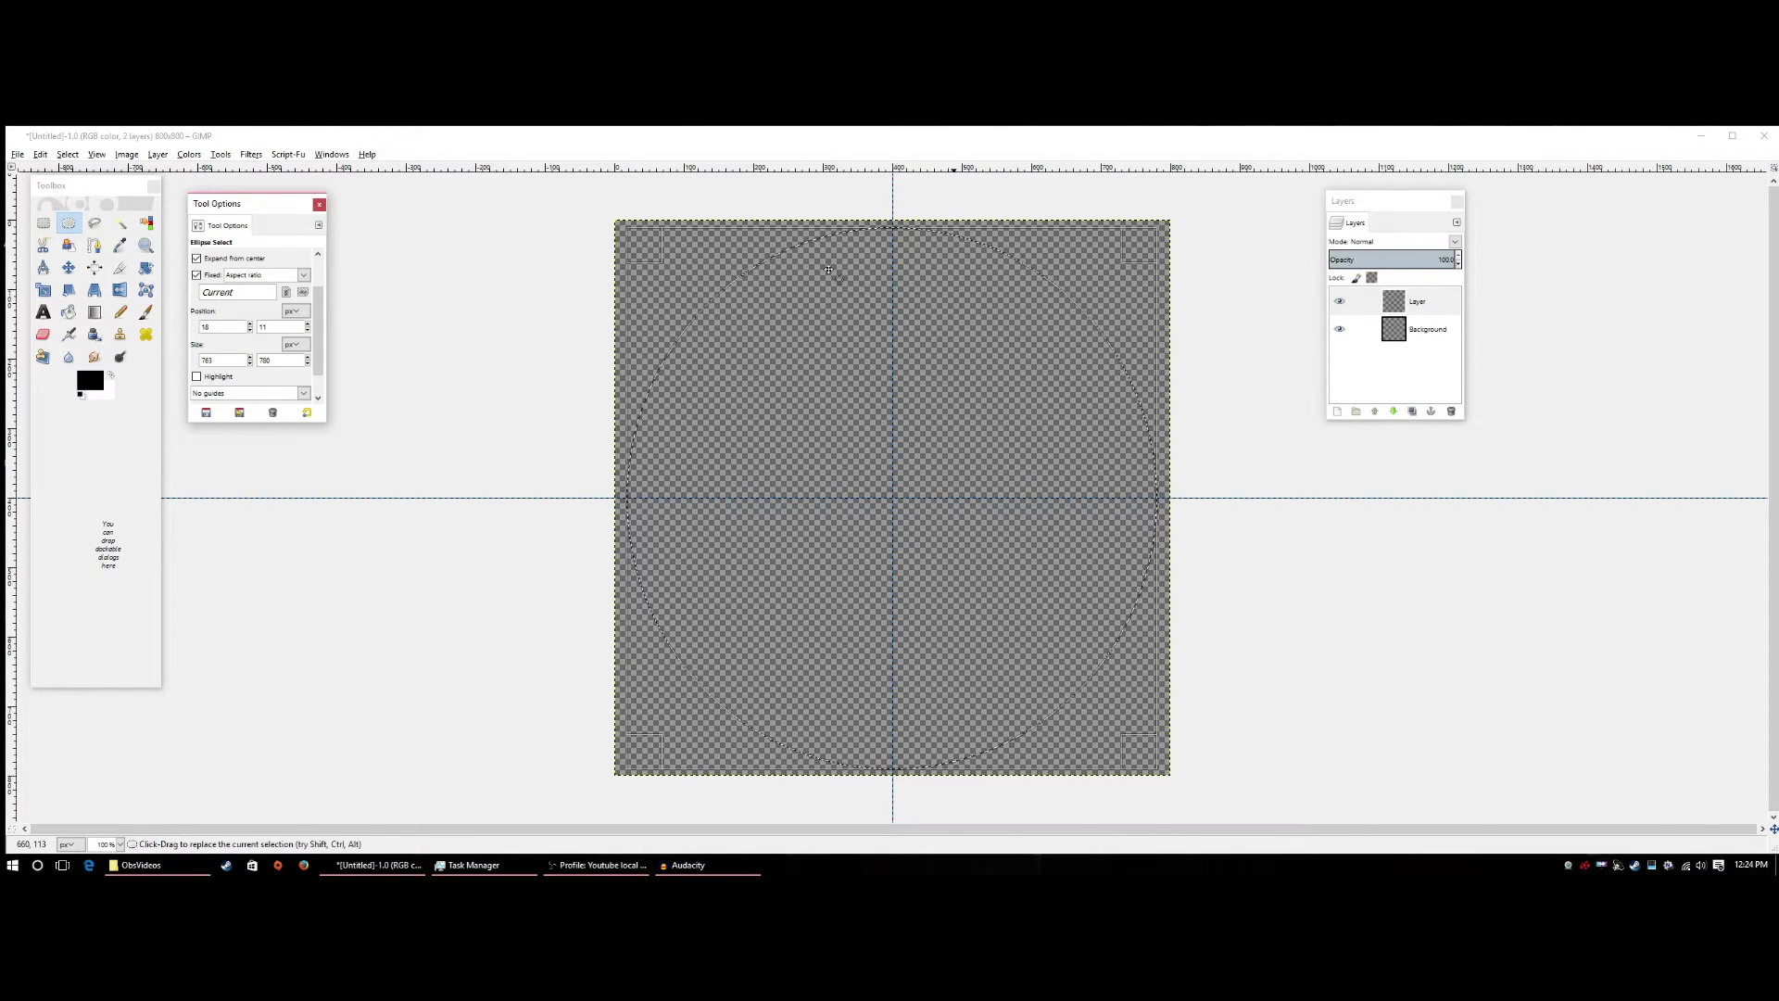
# With the Blend tool active, set foreground to grey 707070 and background to light grey d5d5d5.
pyautogui.click(94, 311)
pyautogui.click(87, 381)
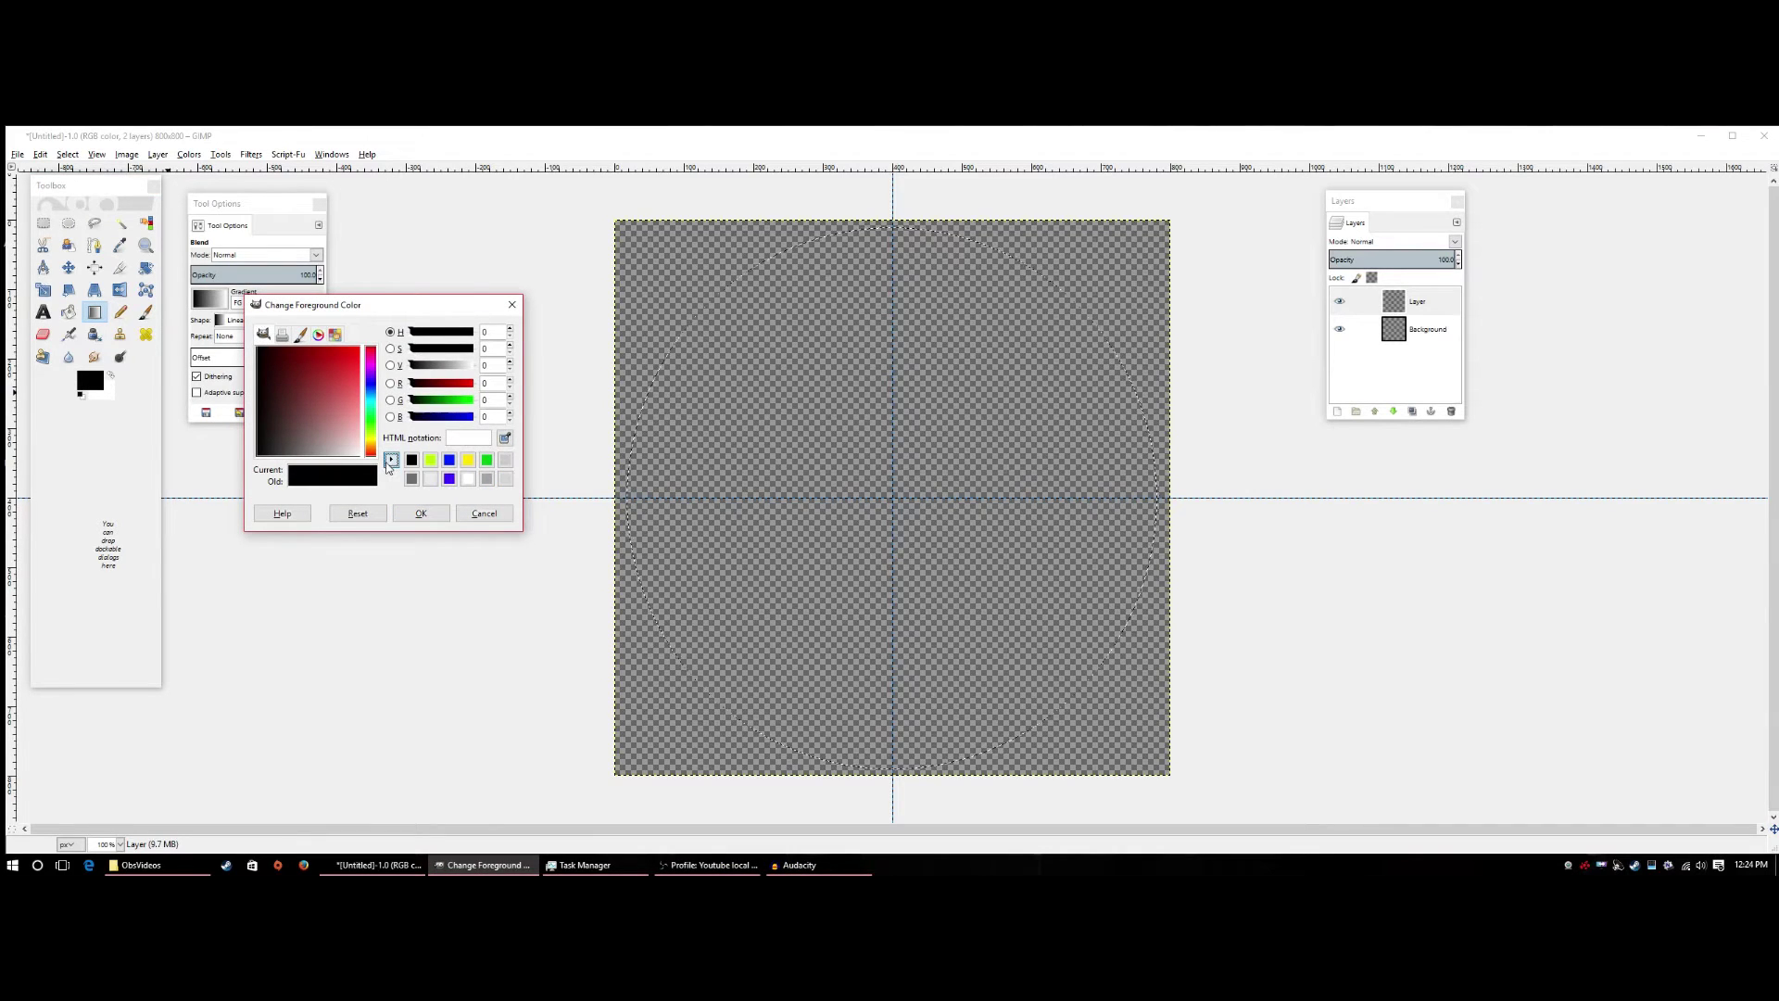
pyautogui.moveTo(335, 432)
pyautogui.mouseDown()
pyautogui.moveTo(323, 481)
pyautogui.moveTo(301, 482)
pyautogui.moveTo(336, 488)
pyautogui.moveTo(299, 480)
pyautogui.moveTo(282, 405)
pyautogui.moveTo(302, 473)
pyautogui.mouseUp()
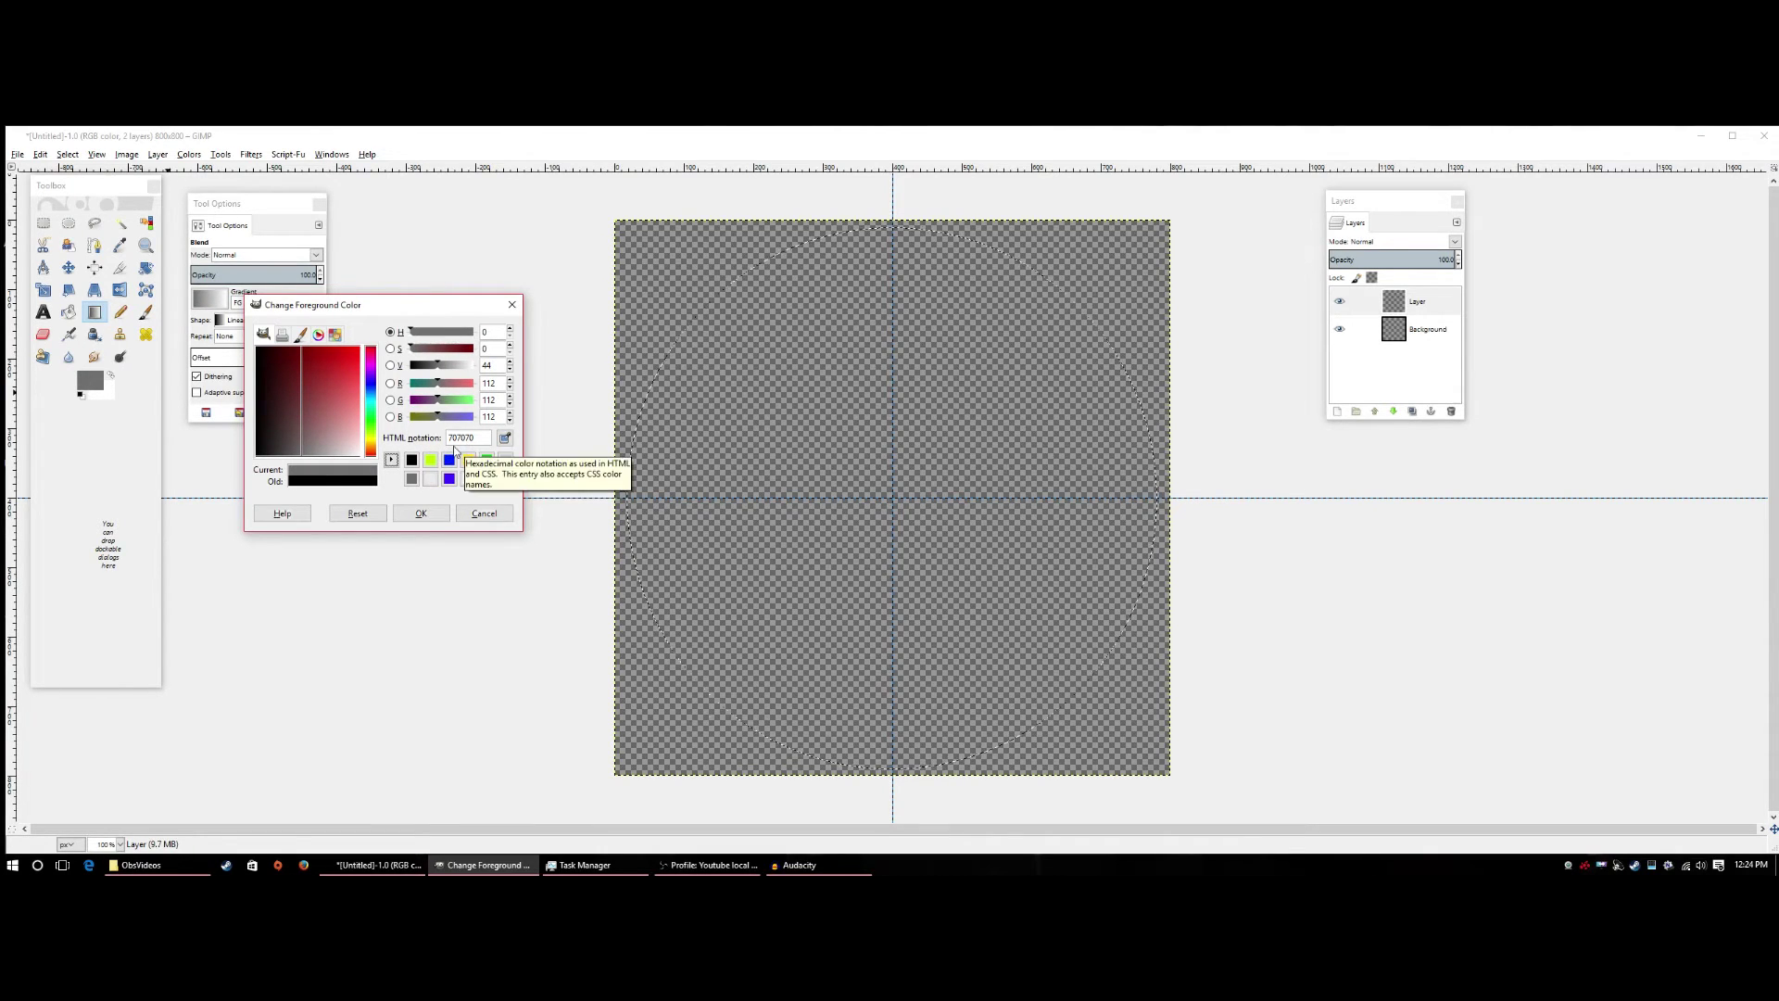
pyautogui.click(420, 513)
pyautogui.click(105, 394)
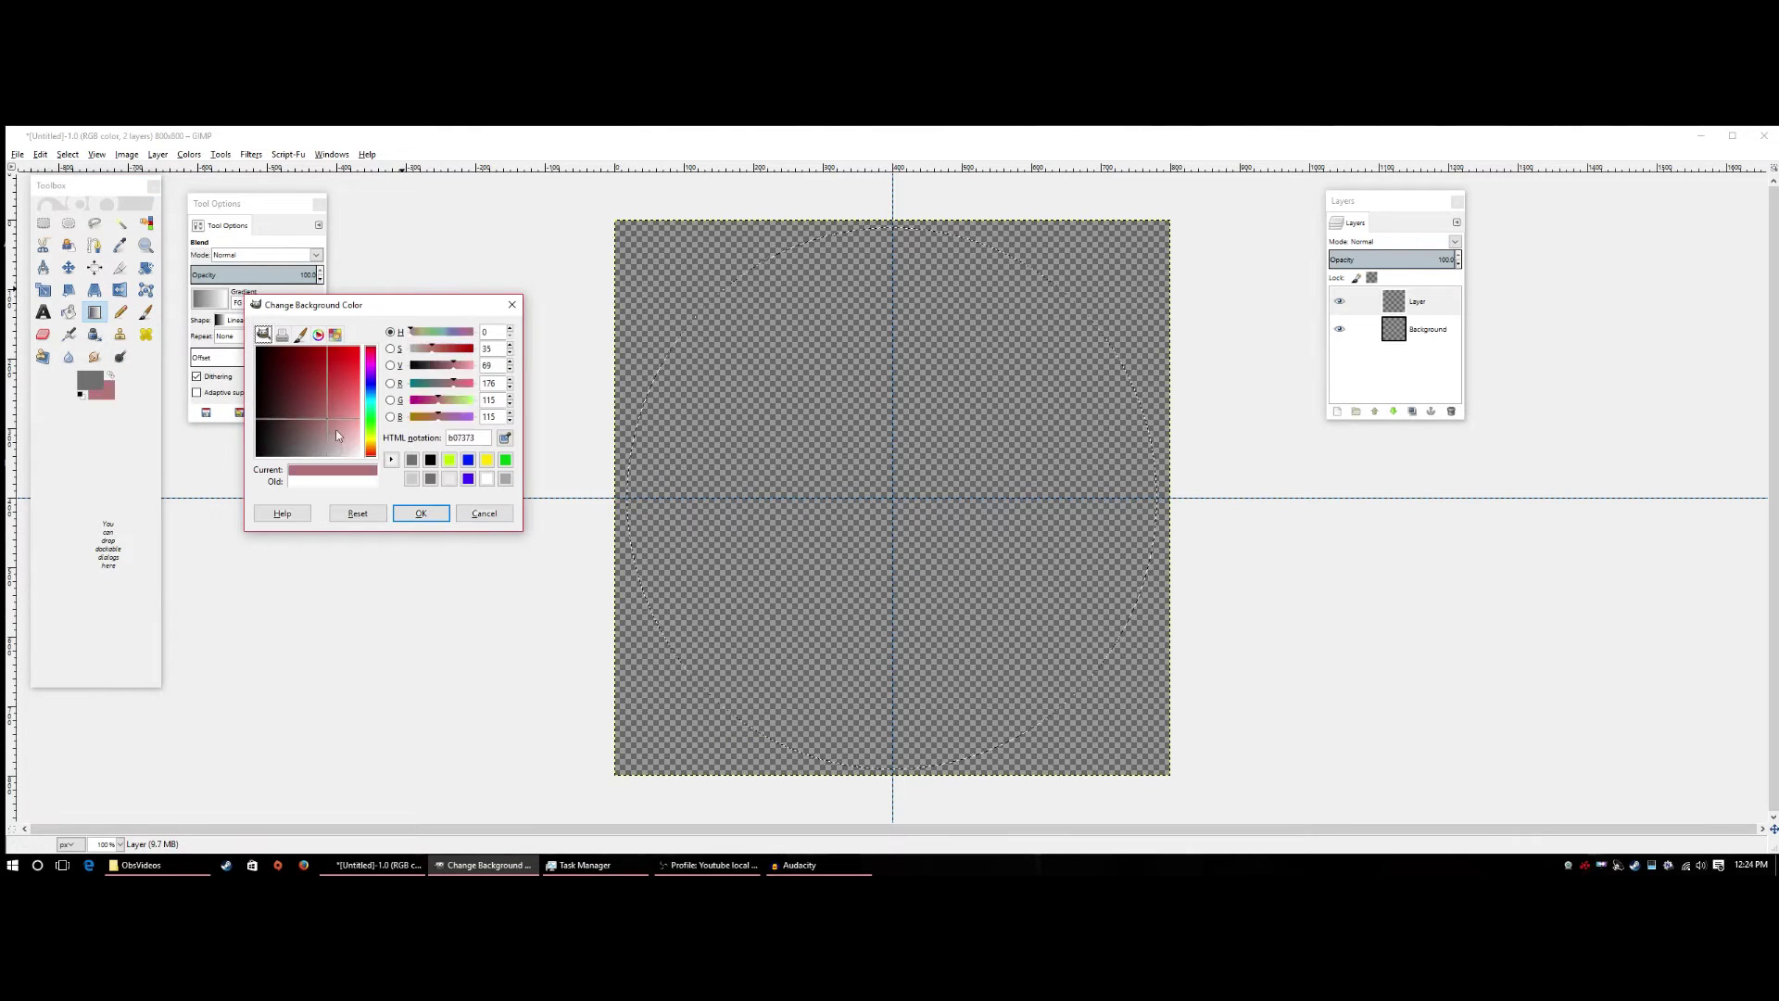
pyautogui.moveTo(335, 430); pyautogui.dragTo(343, 466)
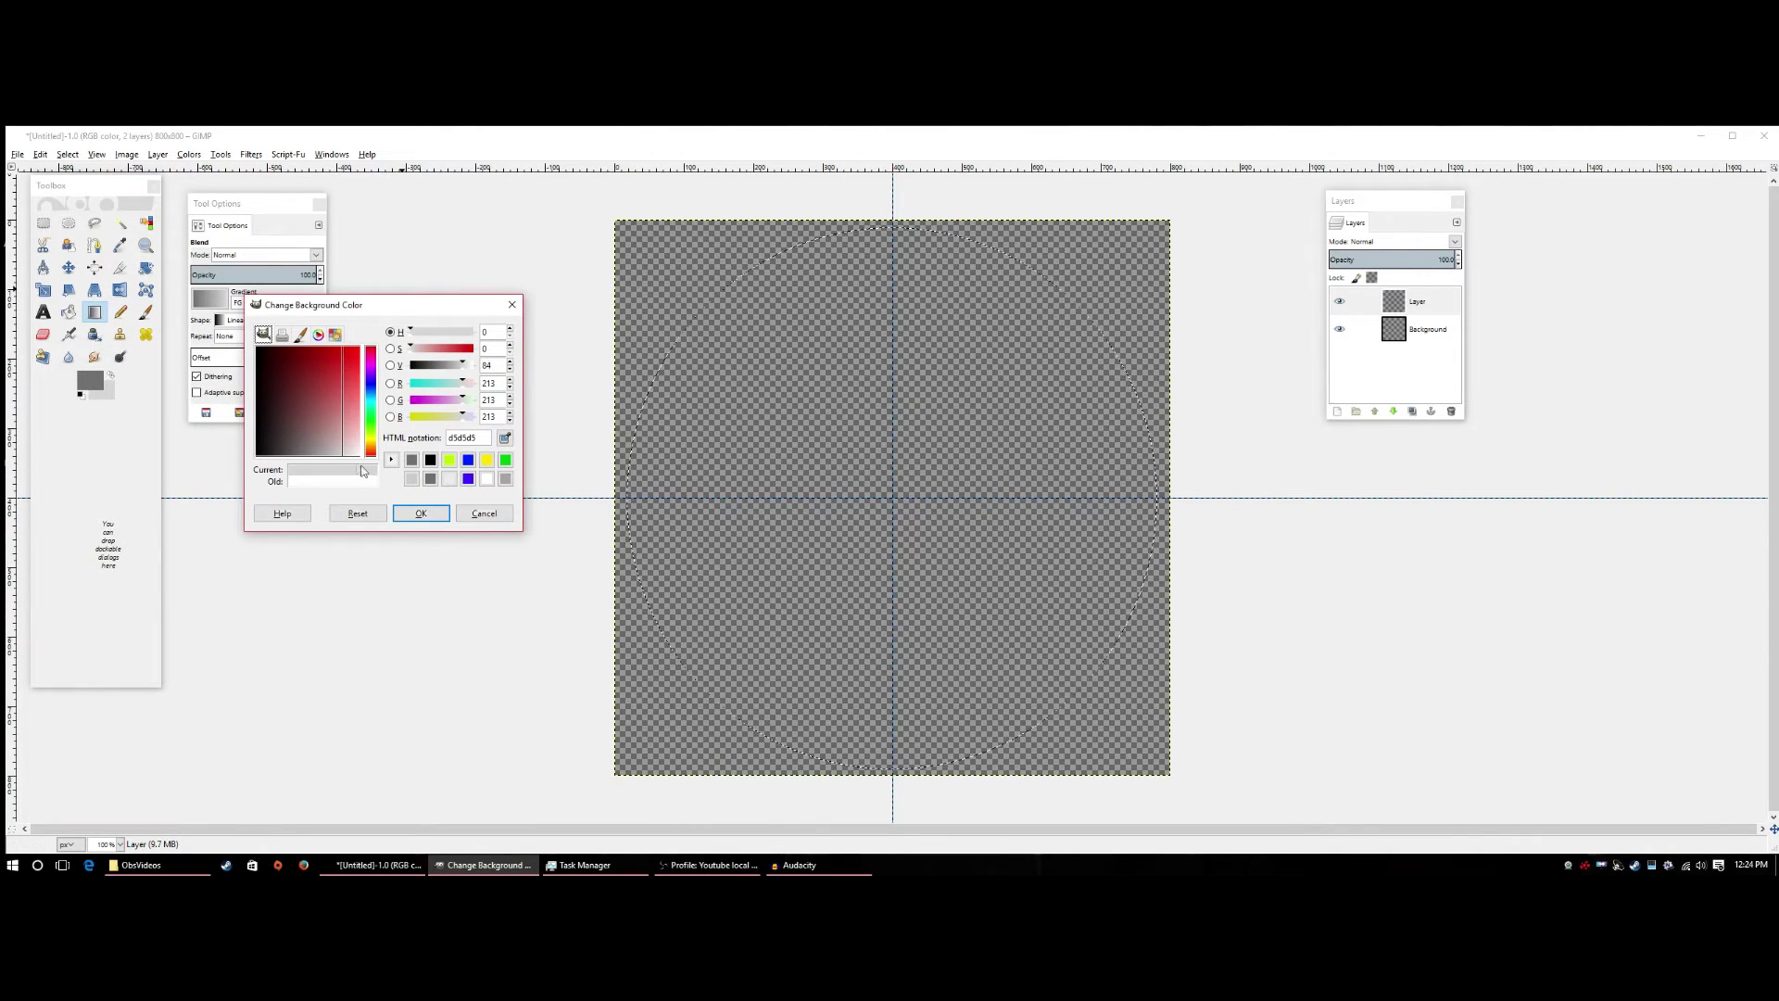
pyautogui.click(423, 514)
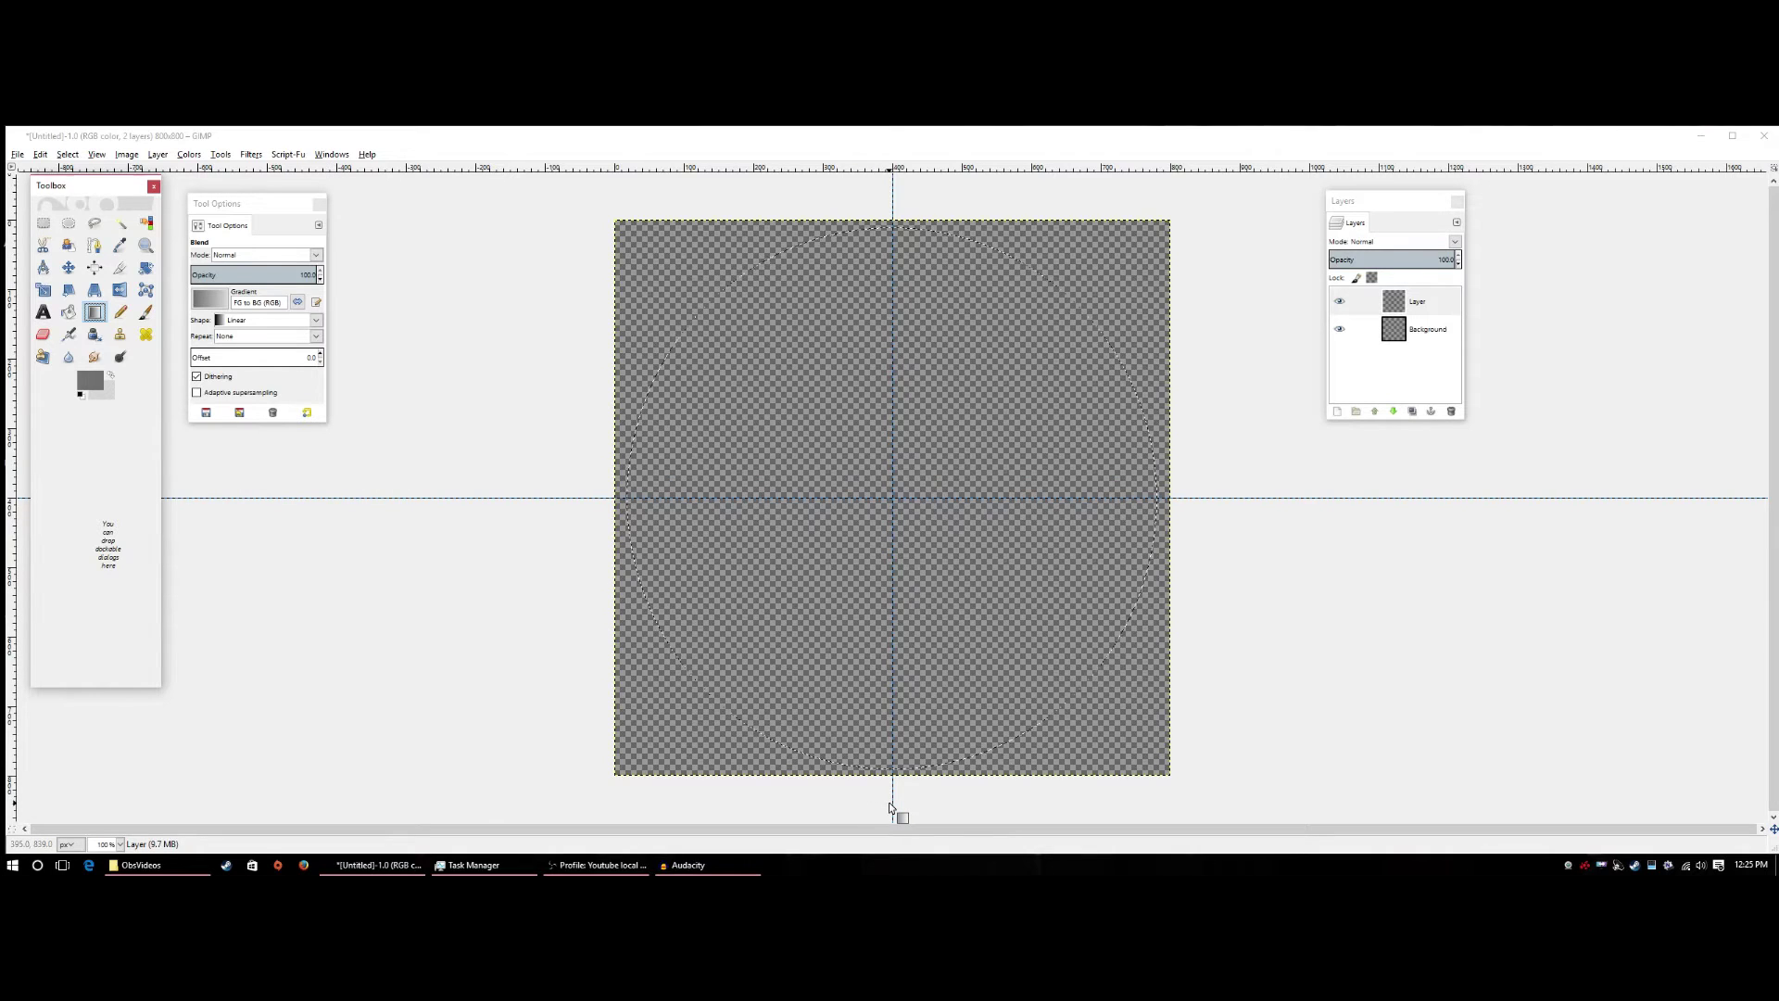
# Drag the Blend tool vertically through the circle for a light-top, dark-bottom grey gradient.
pyautogui.moveTo(890, 806); pyautogui.dragTo(887, 560)
pyautogui.moveTo(925, 198); pyautogui.dragTo(925, 199)
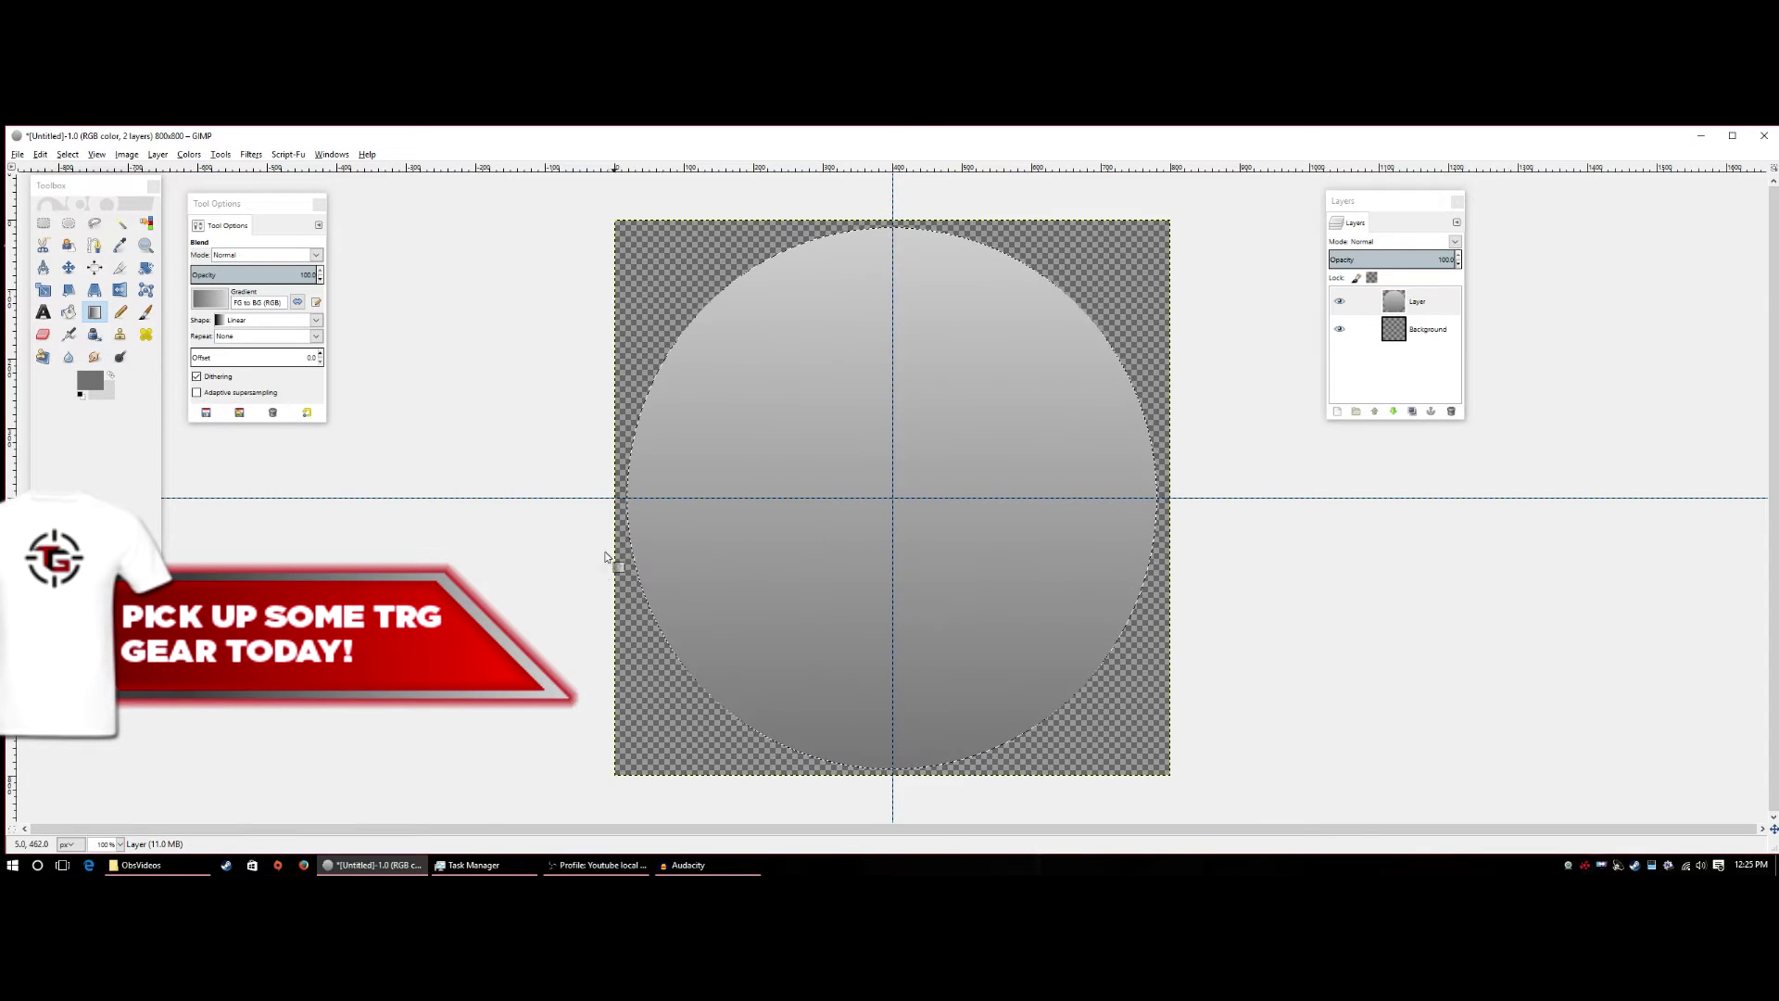
pyautogui.moveTo(506, 574); pyautogui.dragTo(1230, 568)
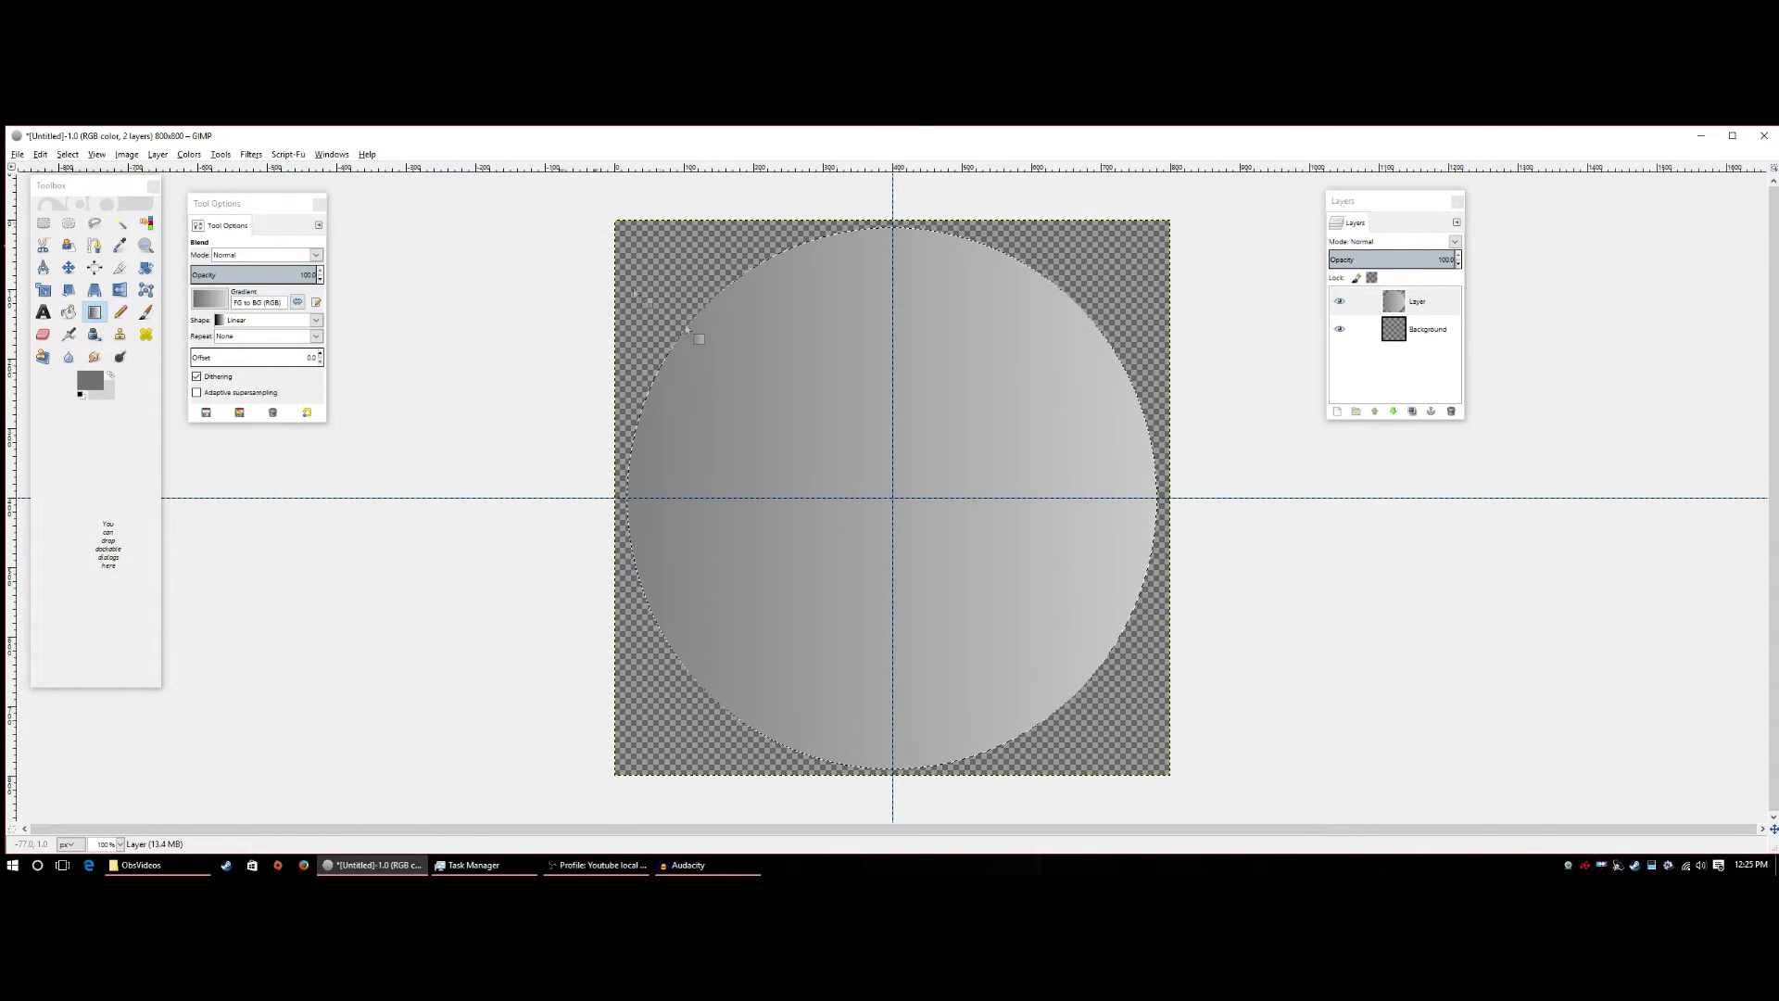
pyautogui.moveTo(888, 805); pyautogui.dragTo(964, 219)
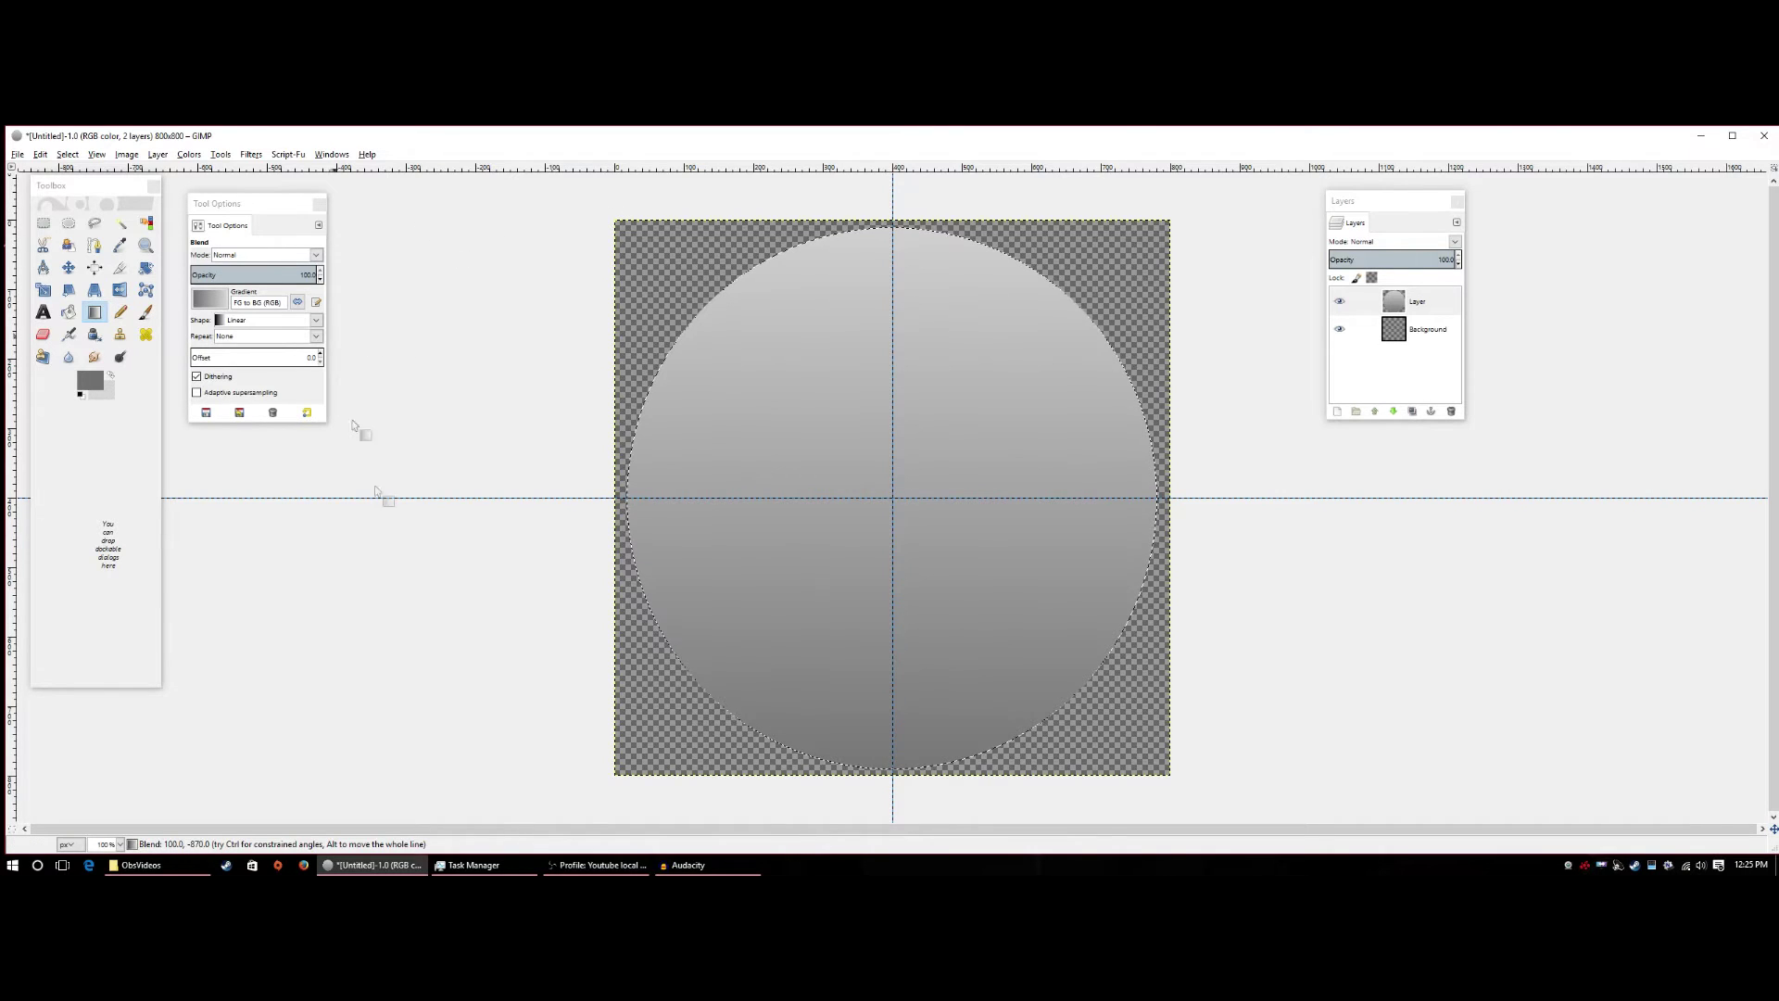
pyautogui.click(288, 155)
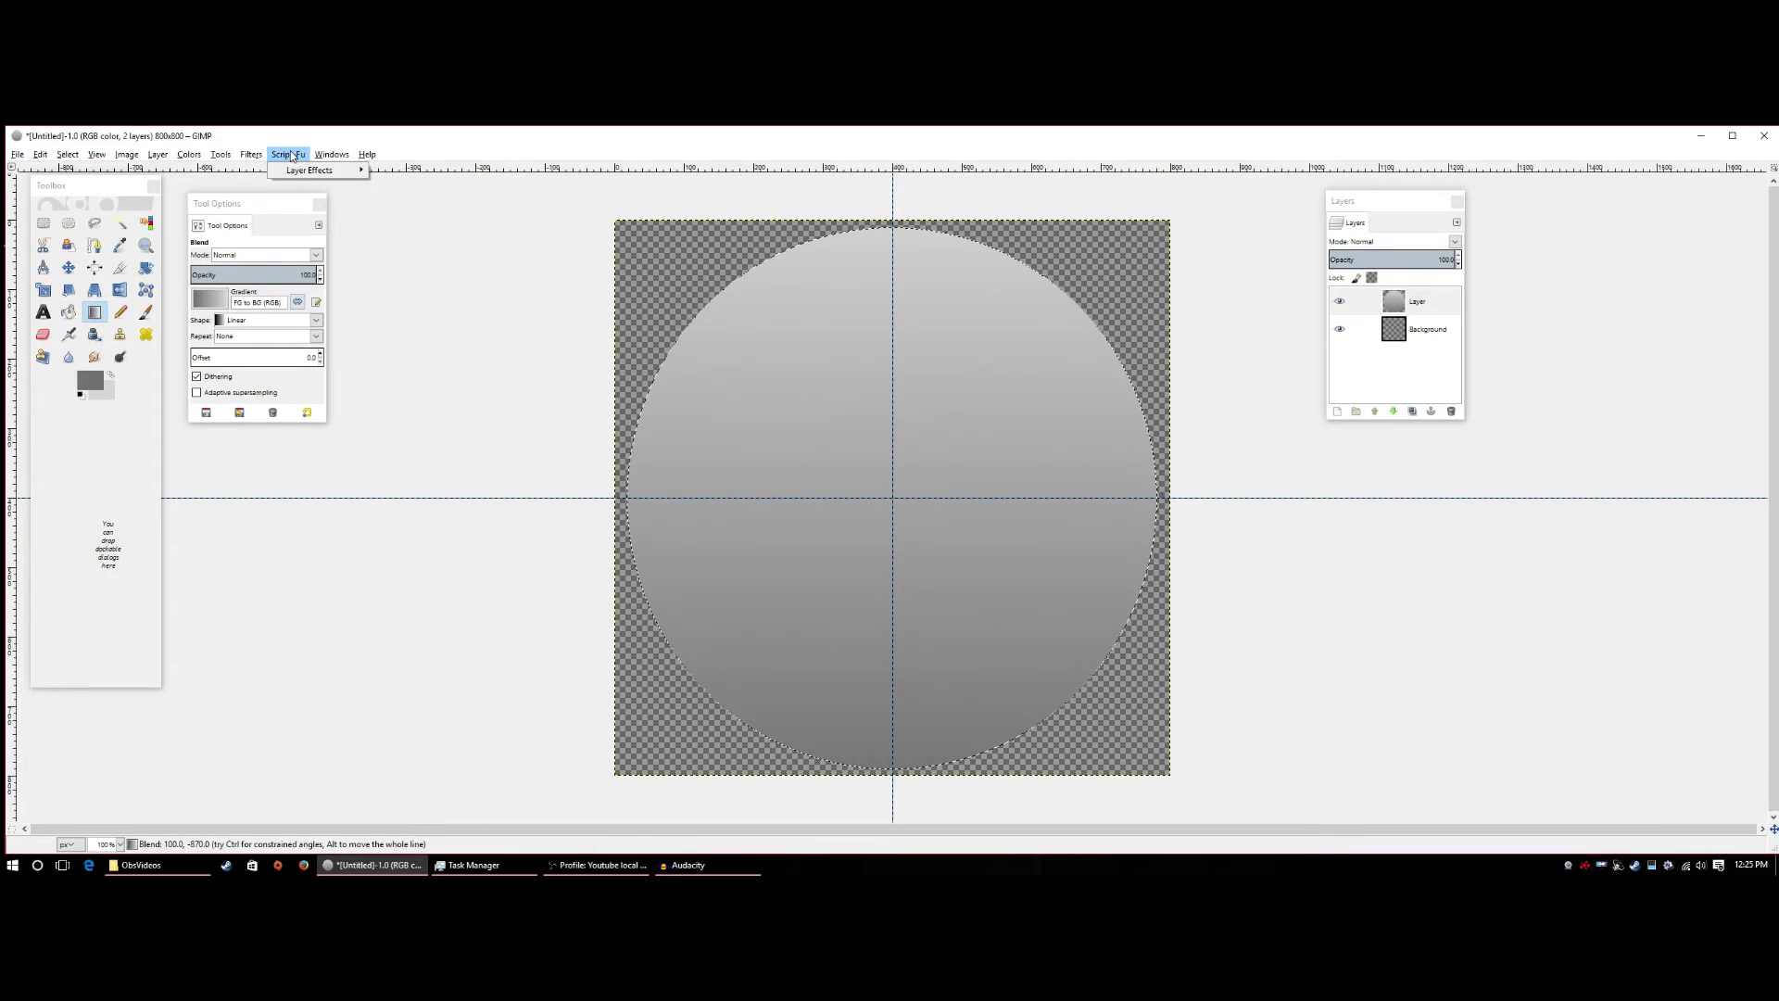
# Apply Bevel and Emboss with Inner Bevel style, a larger size, and Merge with layer ticked.
pyautogui.moveTo(313, 172)
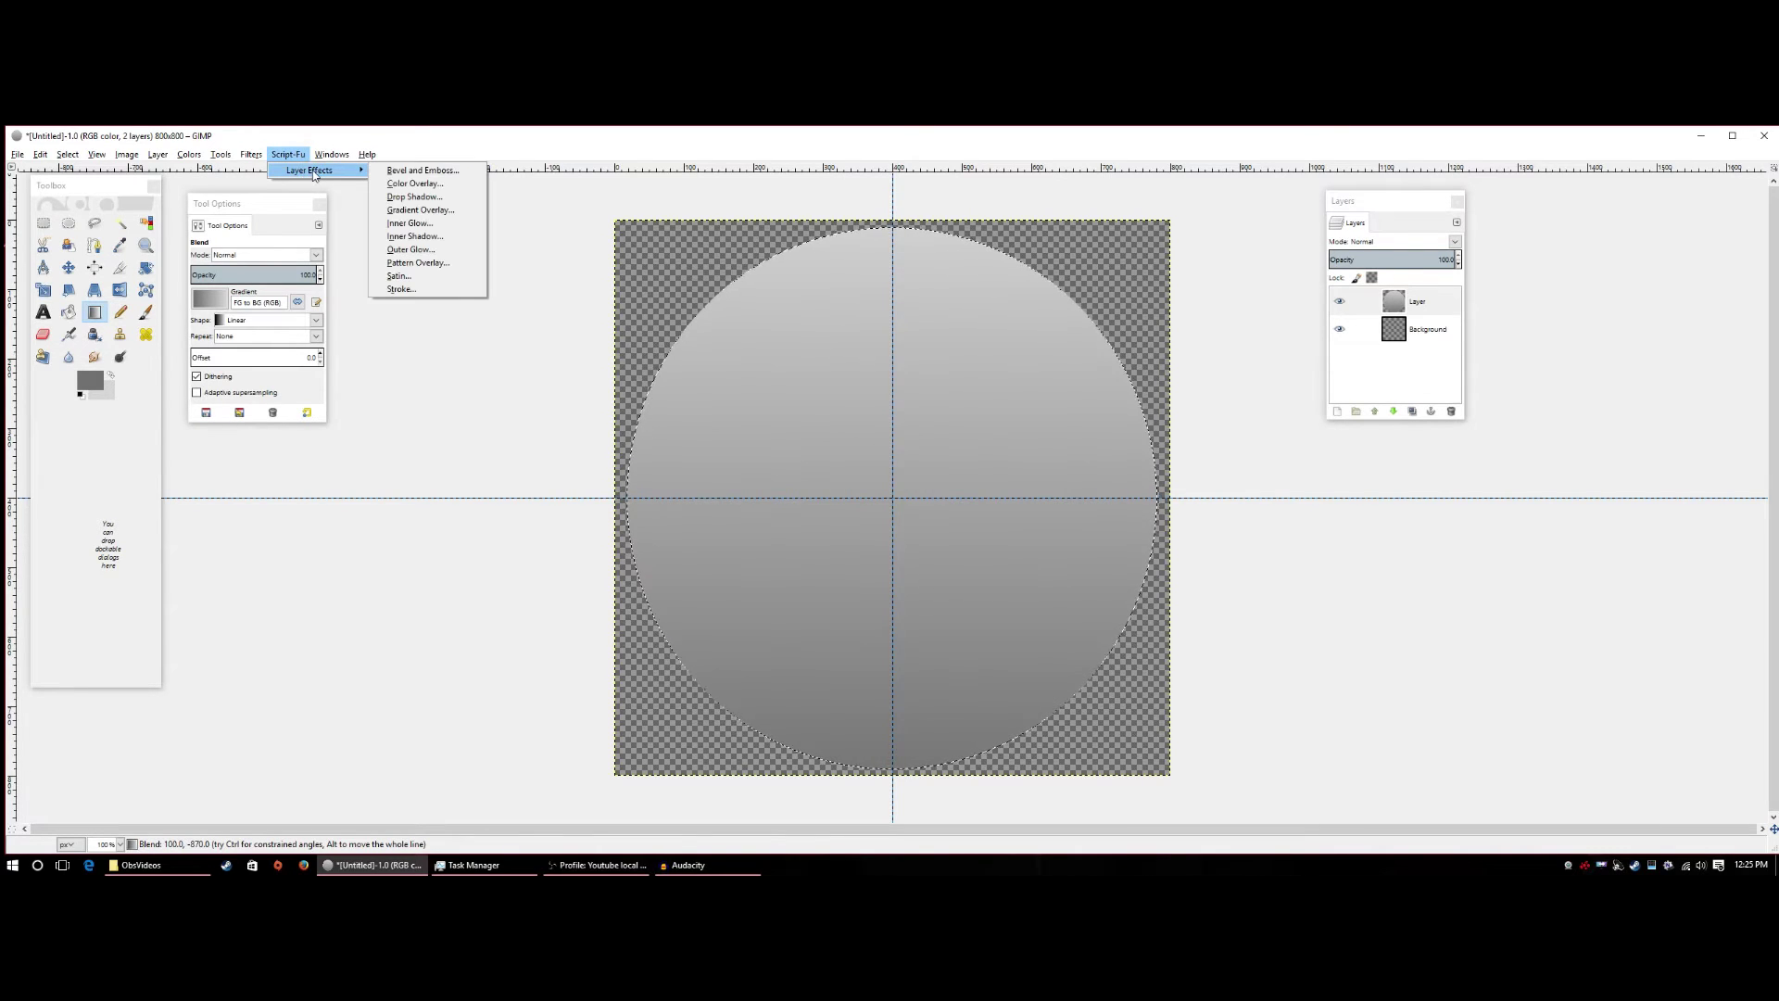
pyautogui.click(403, 172)
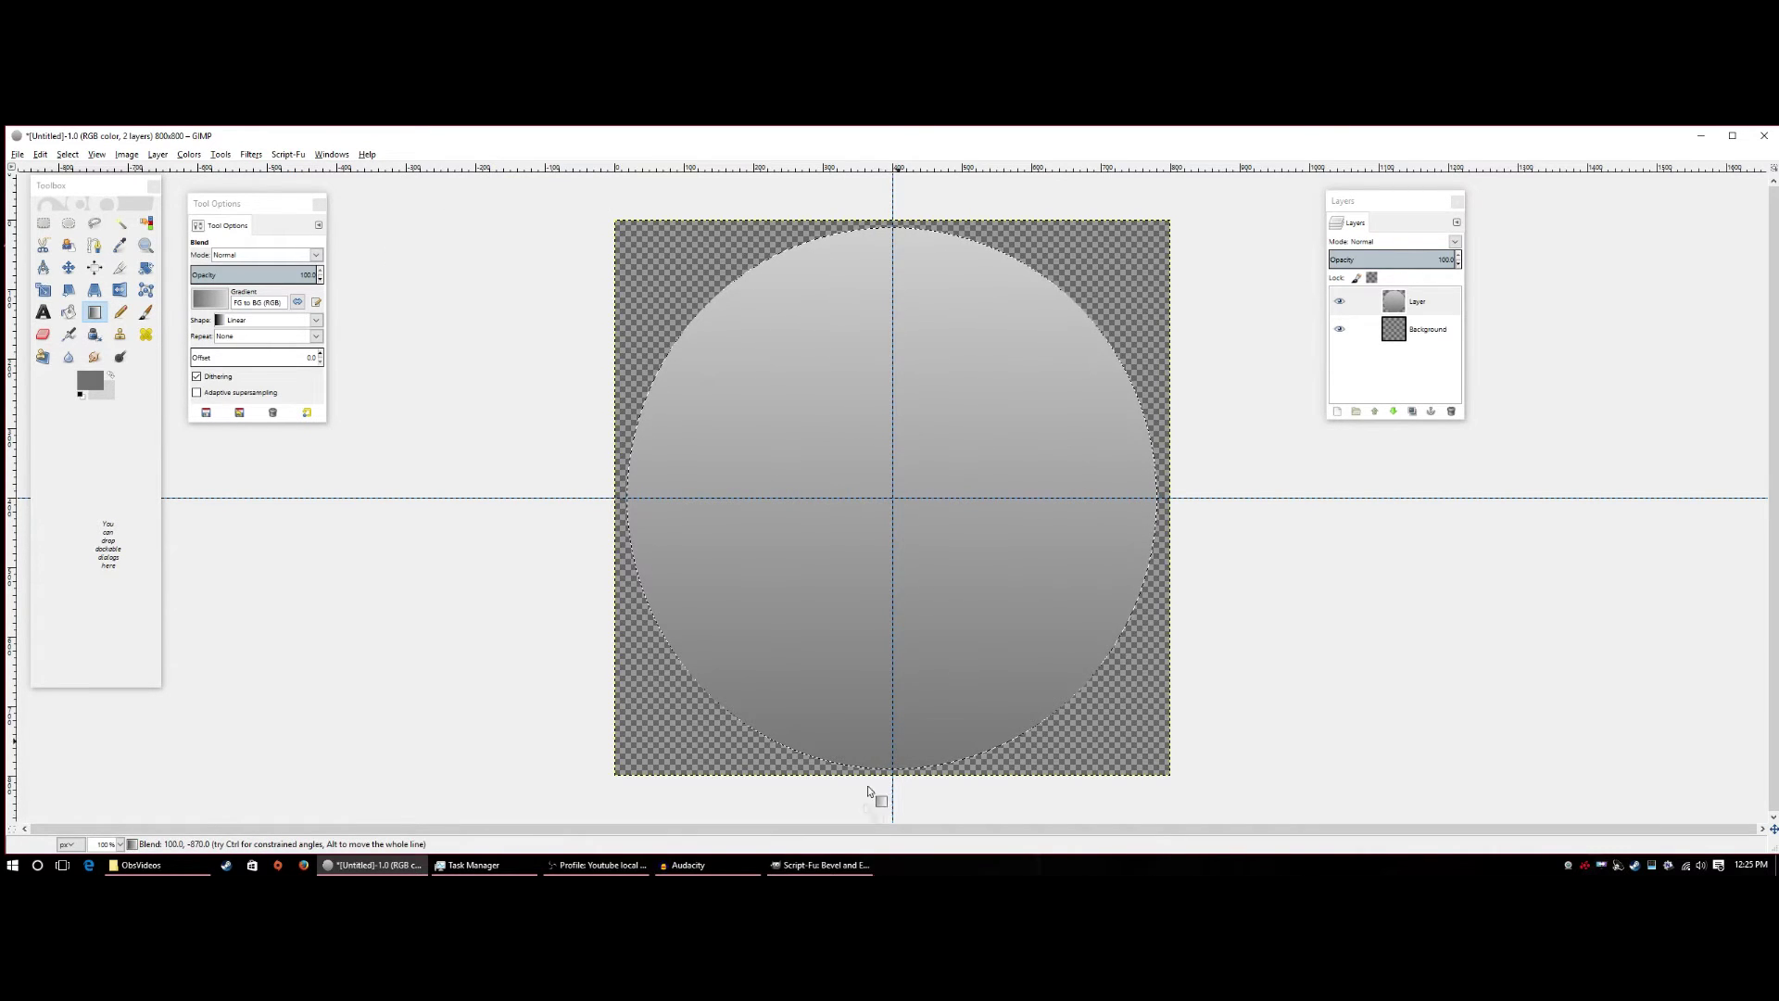
pyautogui.click(875, 329)
pyautogui.click(880, 346)
pyautogui.moveTo(850, 383); pyautogui.dragTo(858, 388)
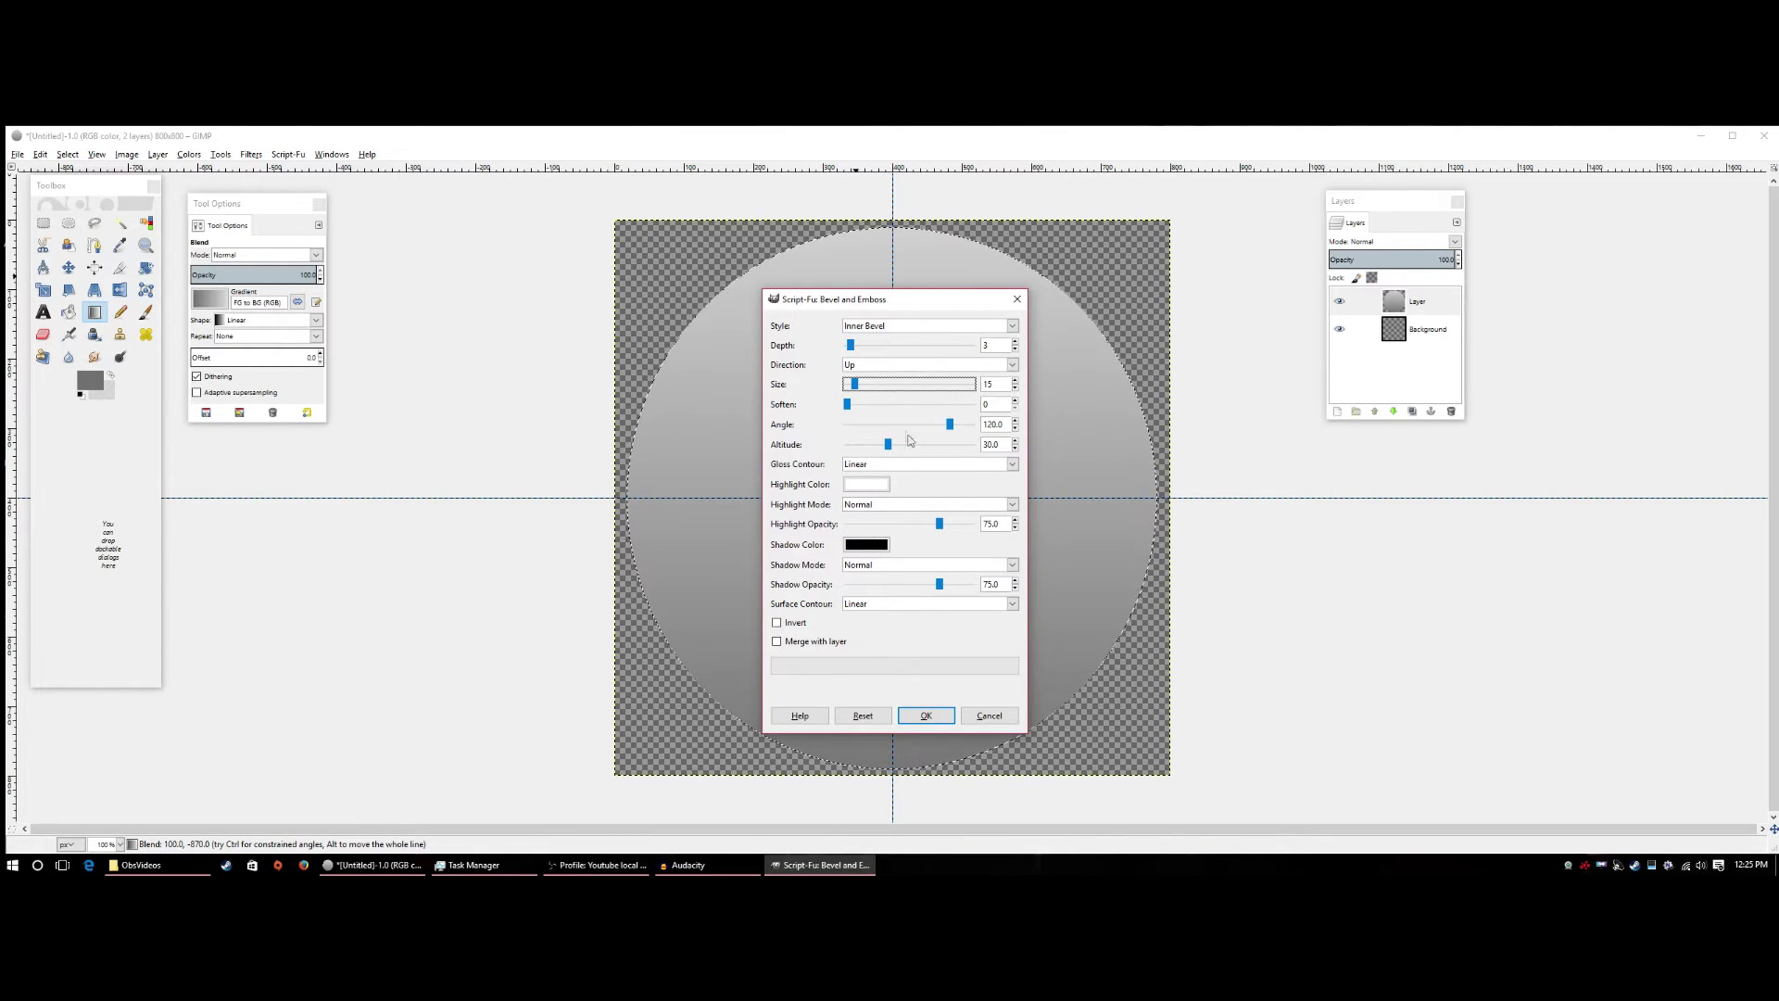
pyautogui.click(777, 641)
pyautogui.click(944, 718)
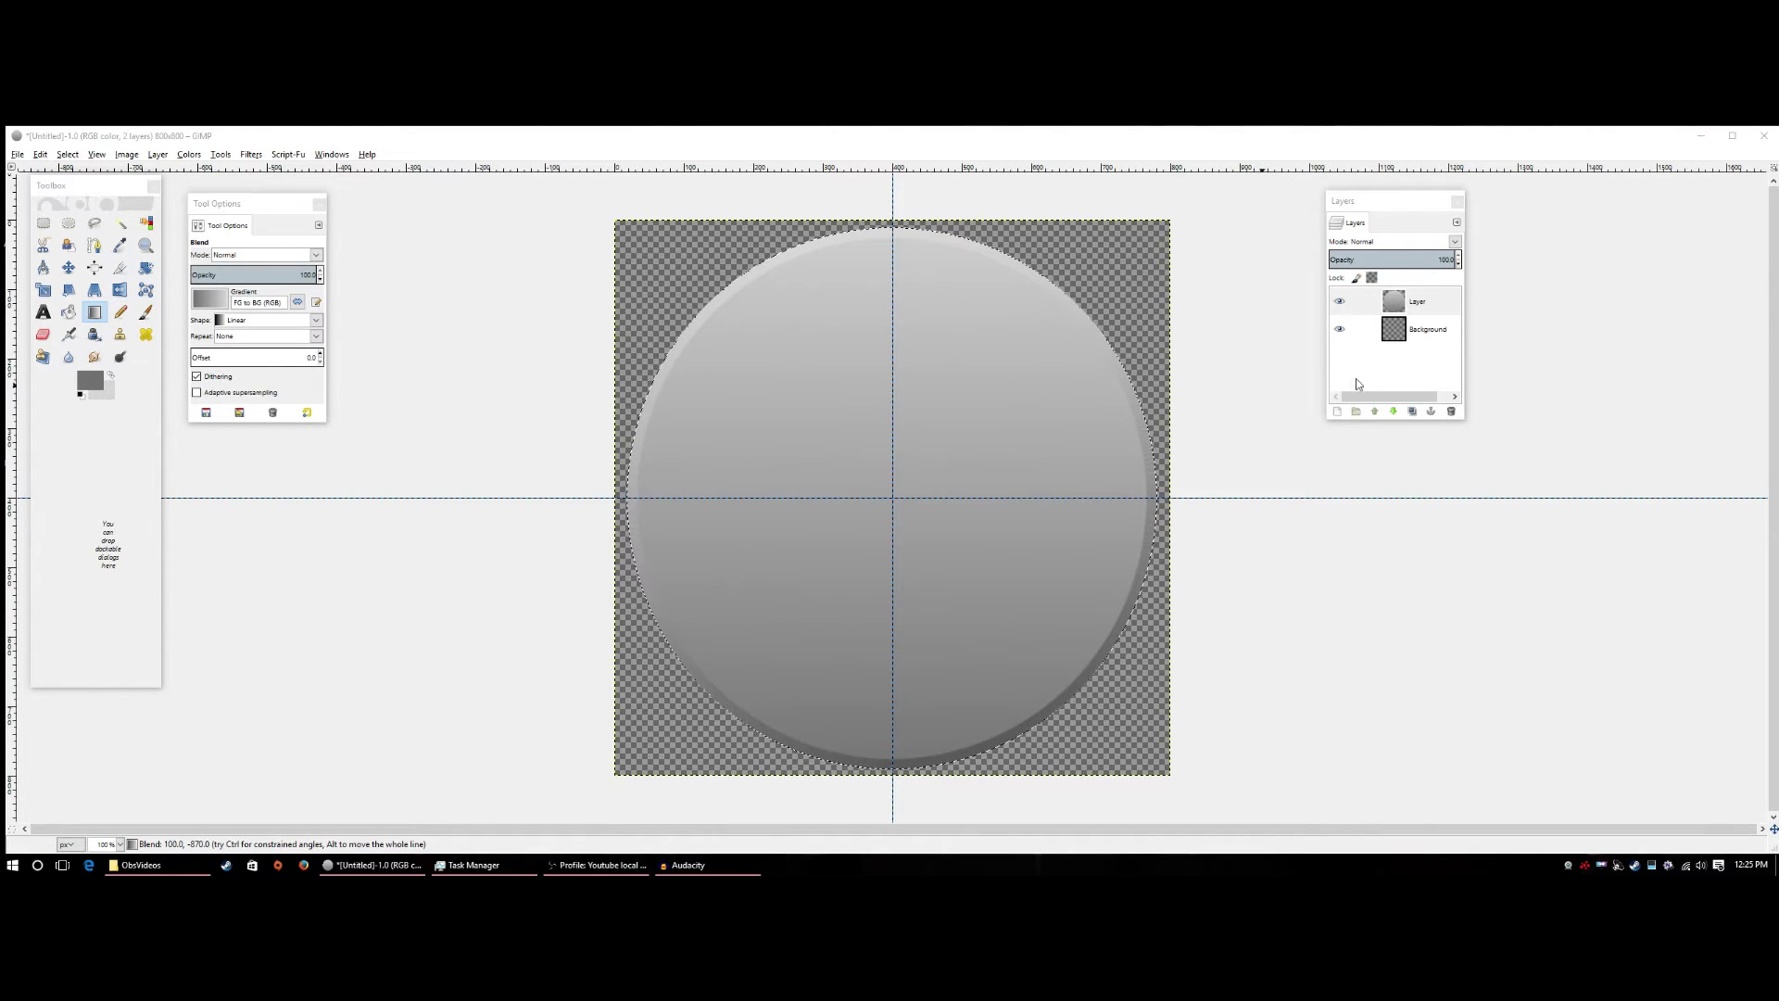
# Add a new transparent layer and select a smaller circle centred on the disc.
pyautogui.click(1335, 412)
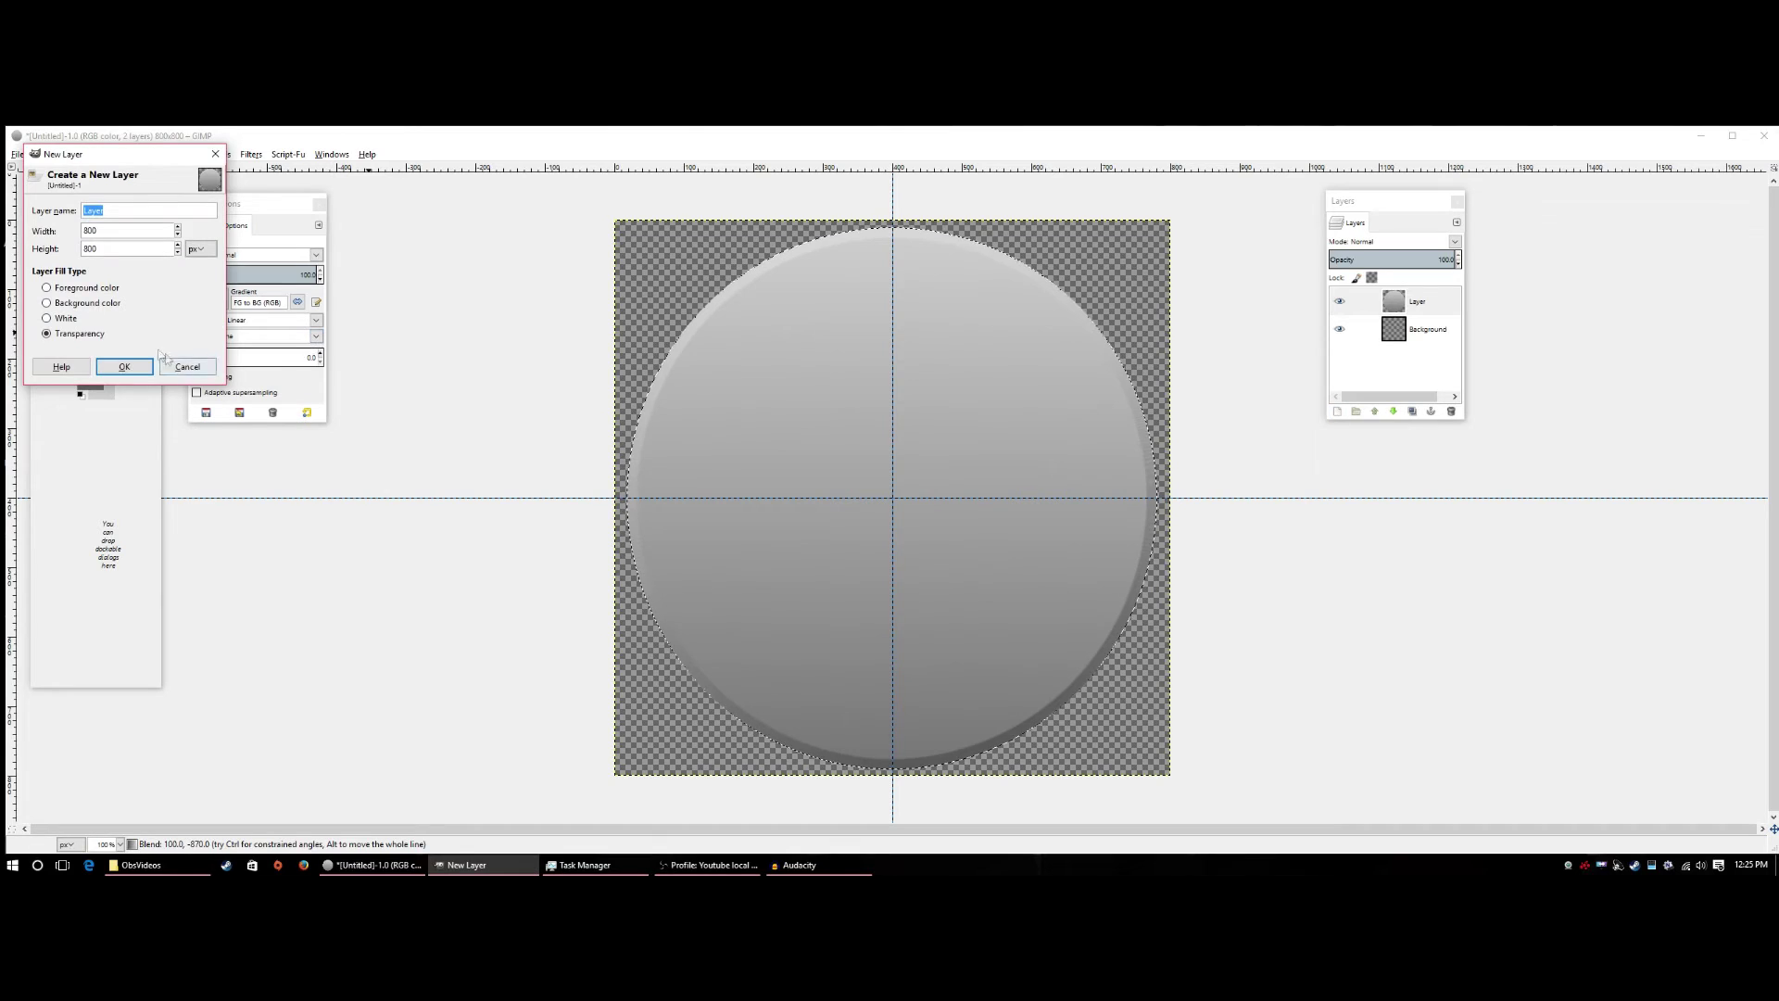
pyautogui.click(145, 372)
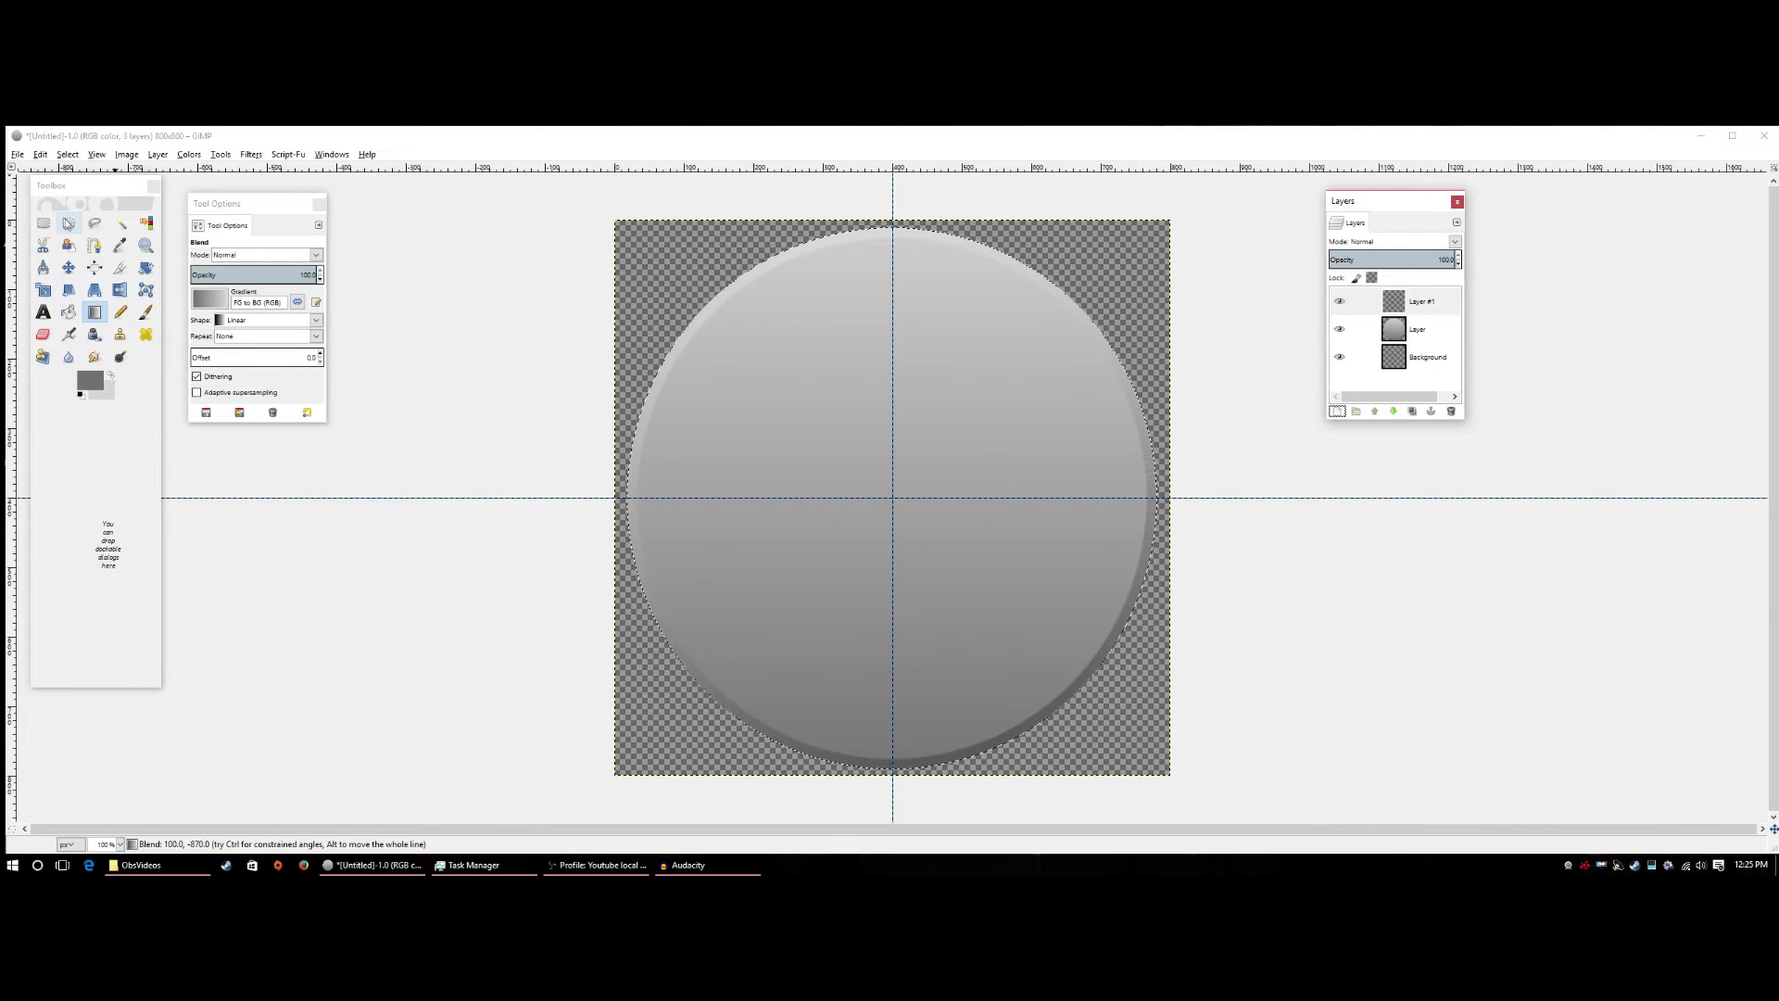
pyautogui.click(68, 226)
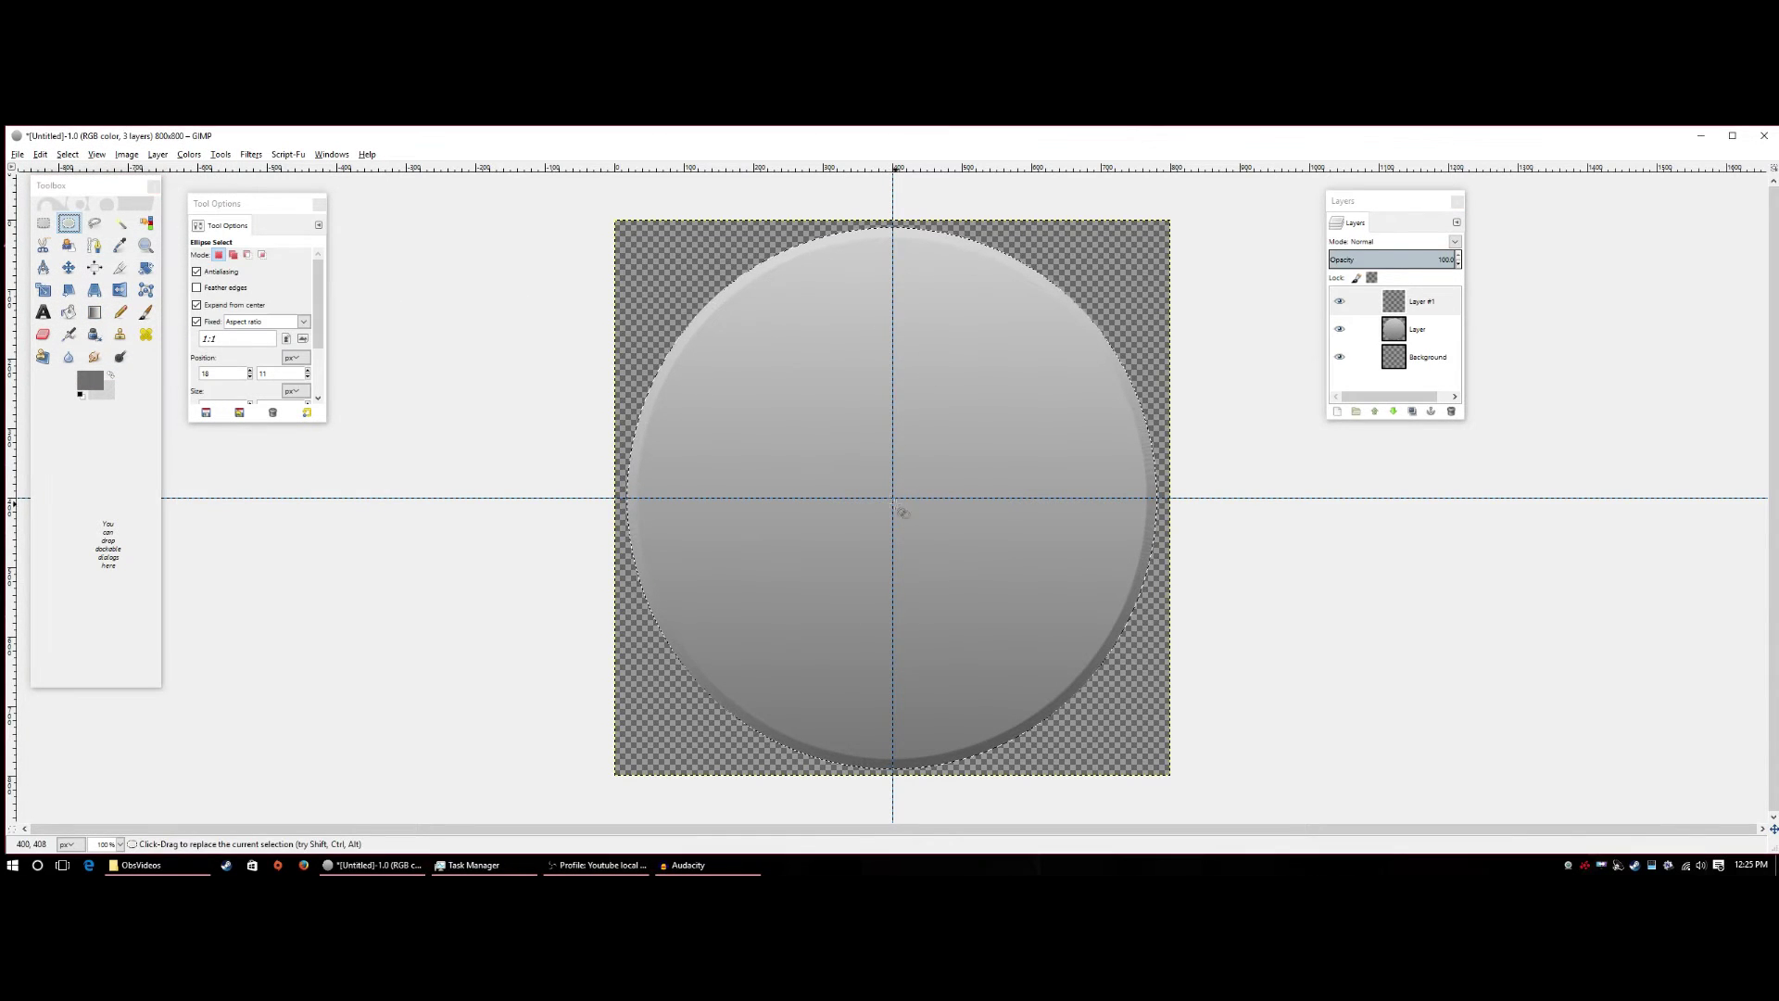
pyautogui.moveTo(893, 497); pyautogui.dragTo(774, 383)
pyautogui.moveTo(901, 476)
pyautogui.mouseDown()
pyautogui.moveTo(933, 484)
pyautogui.moveTo(901, 476)
pyautogui.mouseUp()
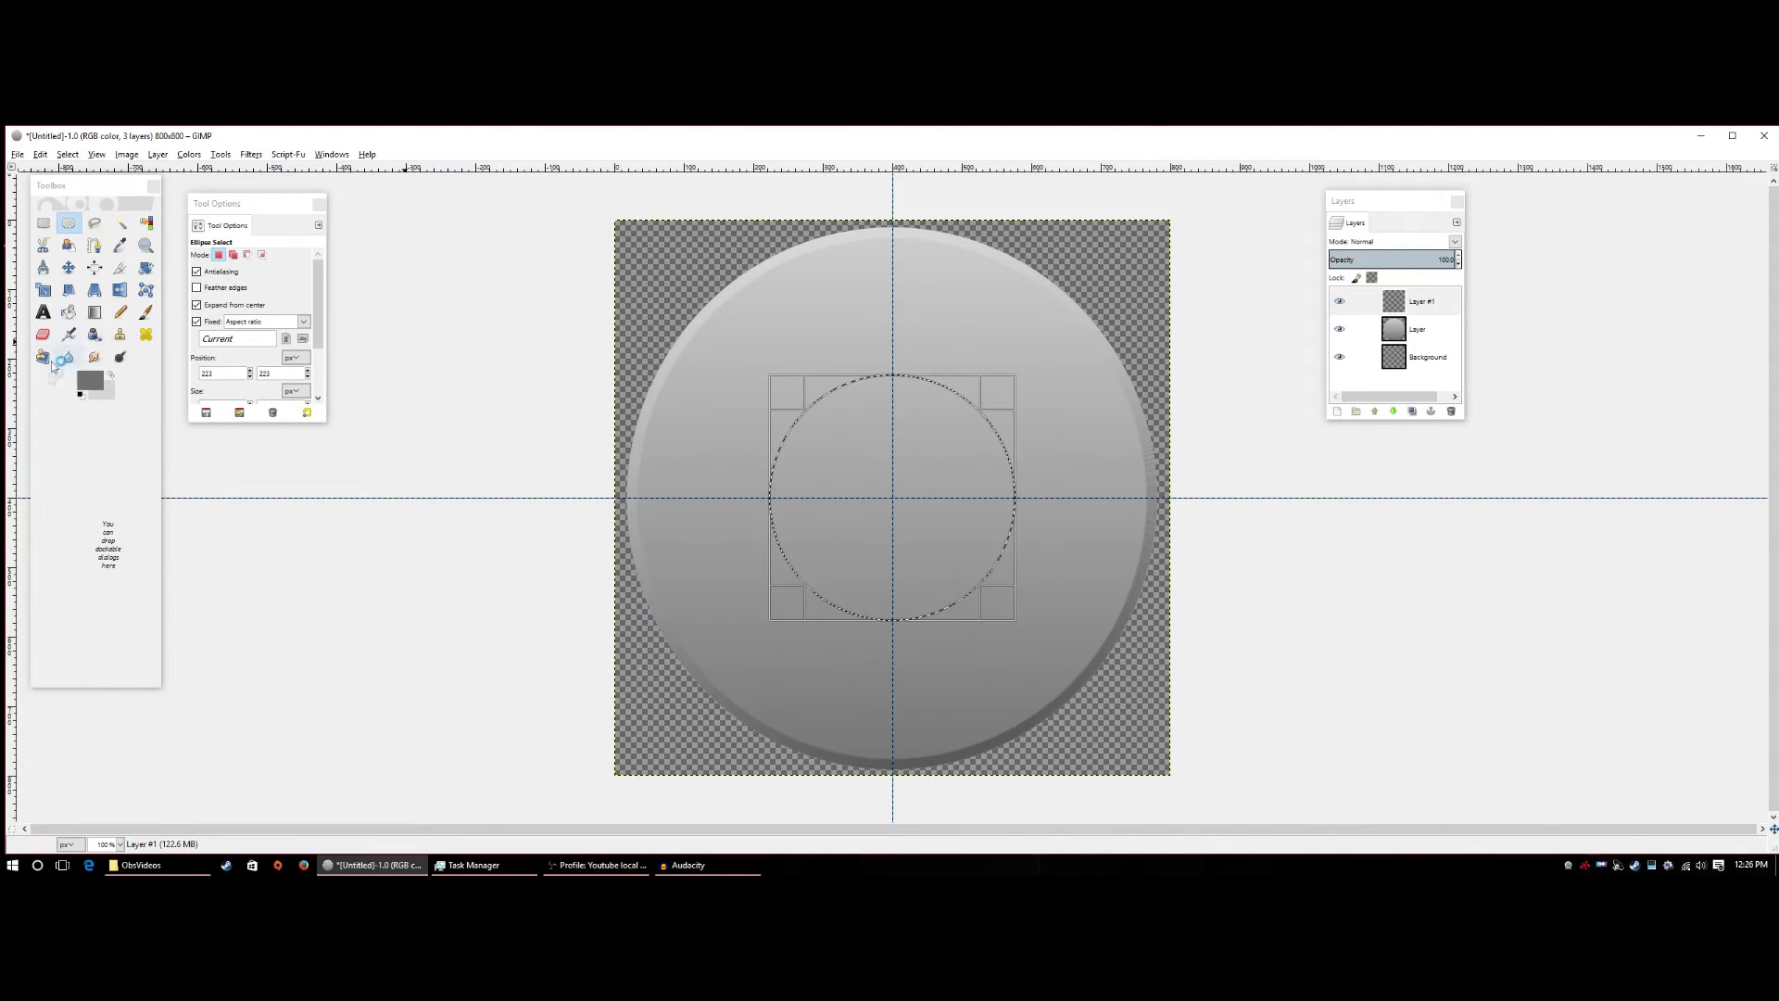
pyautogui.click(90, 379)
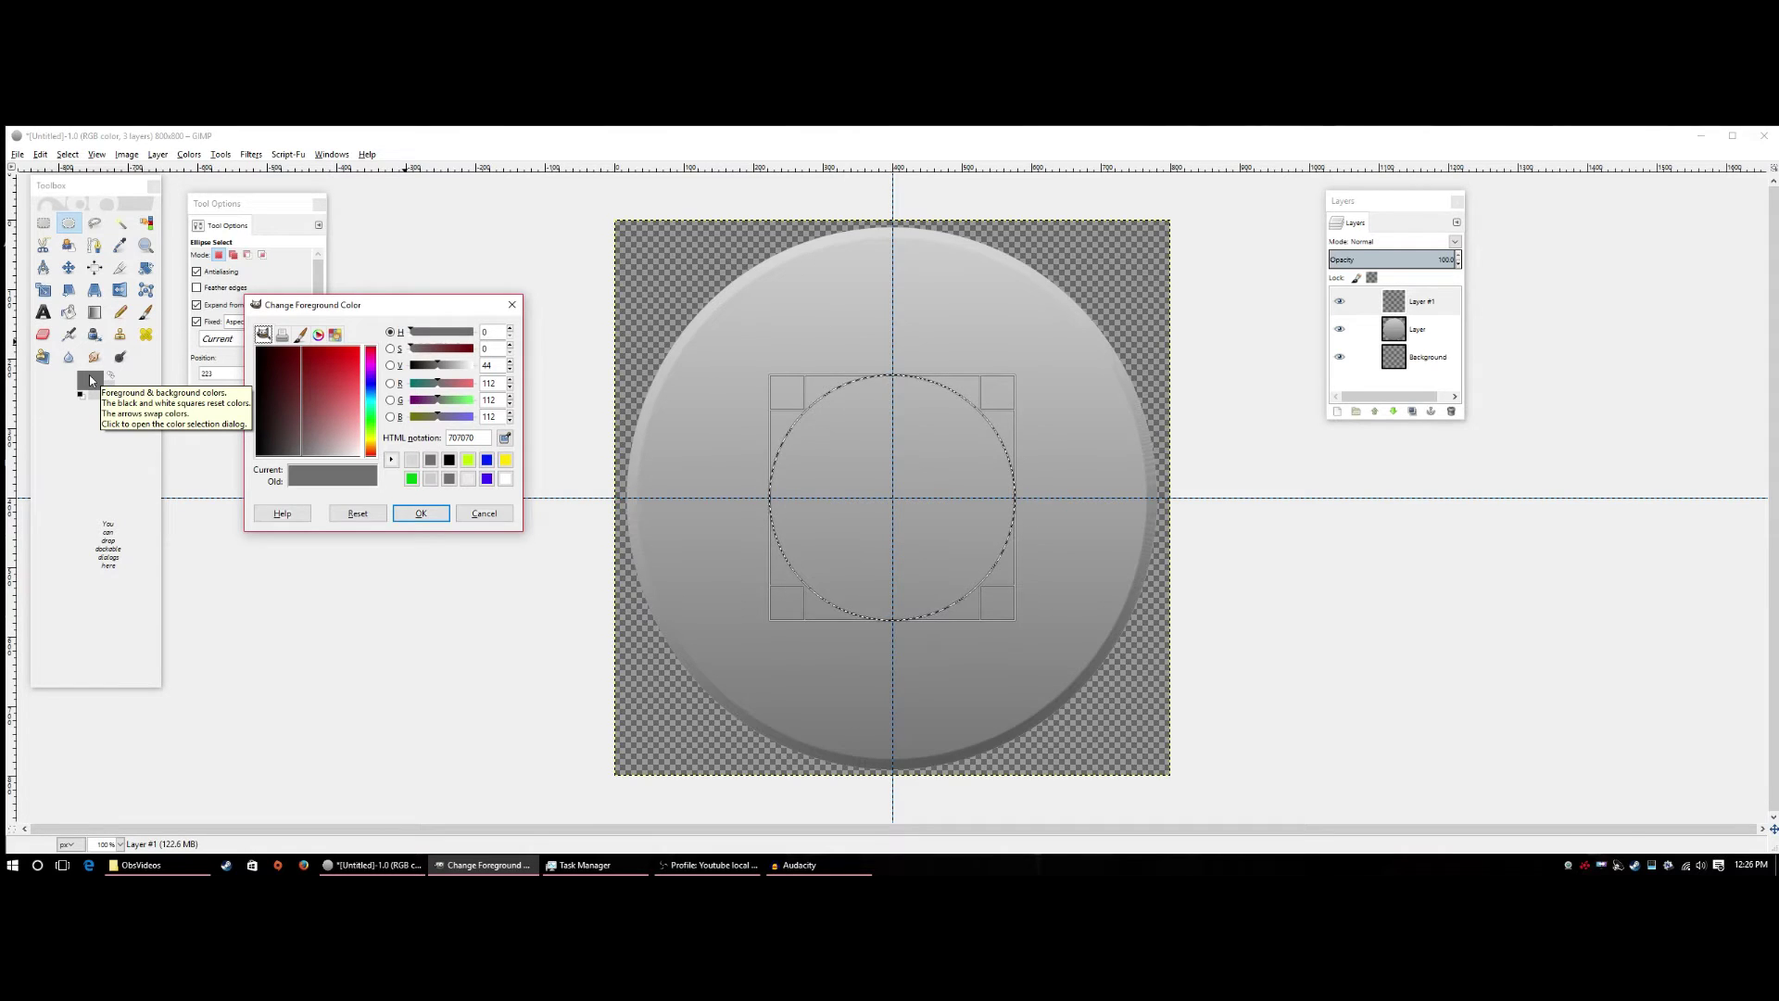
# Set foreground to green 00c40e and background to yellow-green baff00.
pyautogui.click(411, 479)
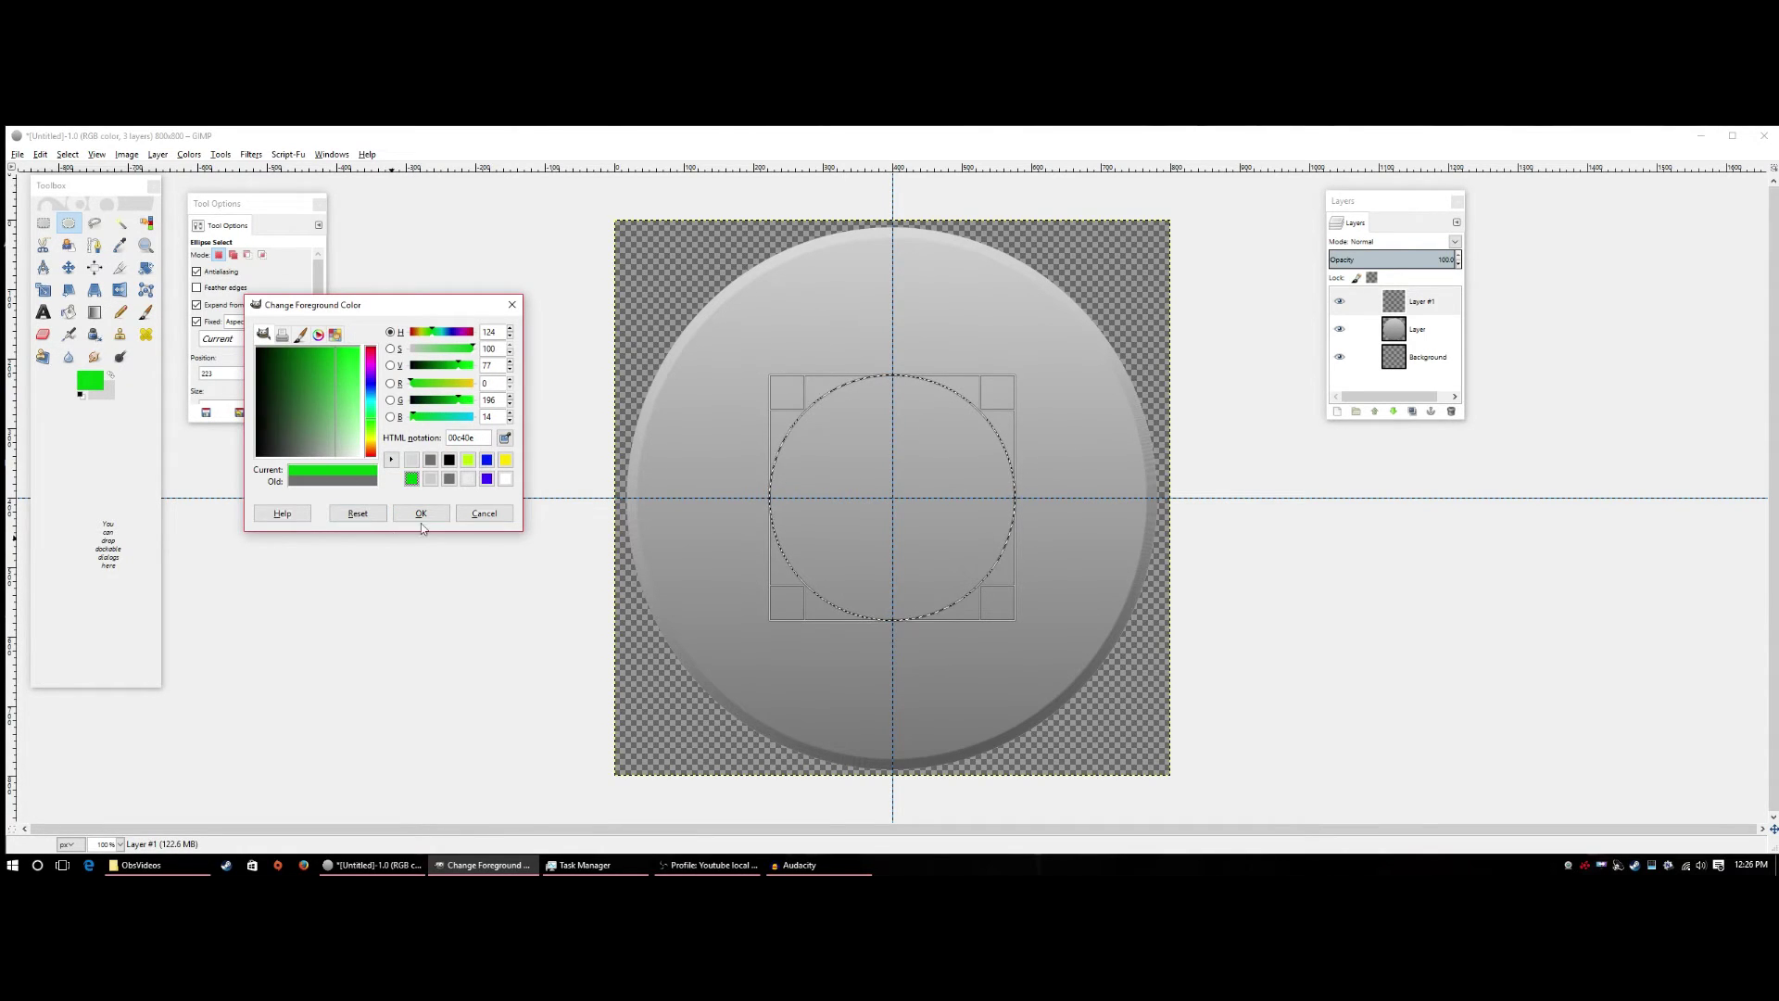
pyautogui.click(421, 515)
pyautogui.click(104, 390)
pyautogui.click(486, 460)
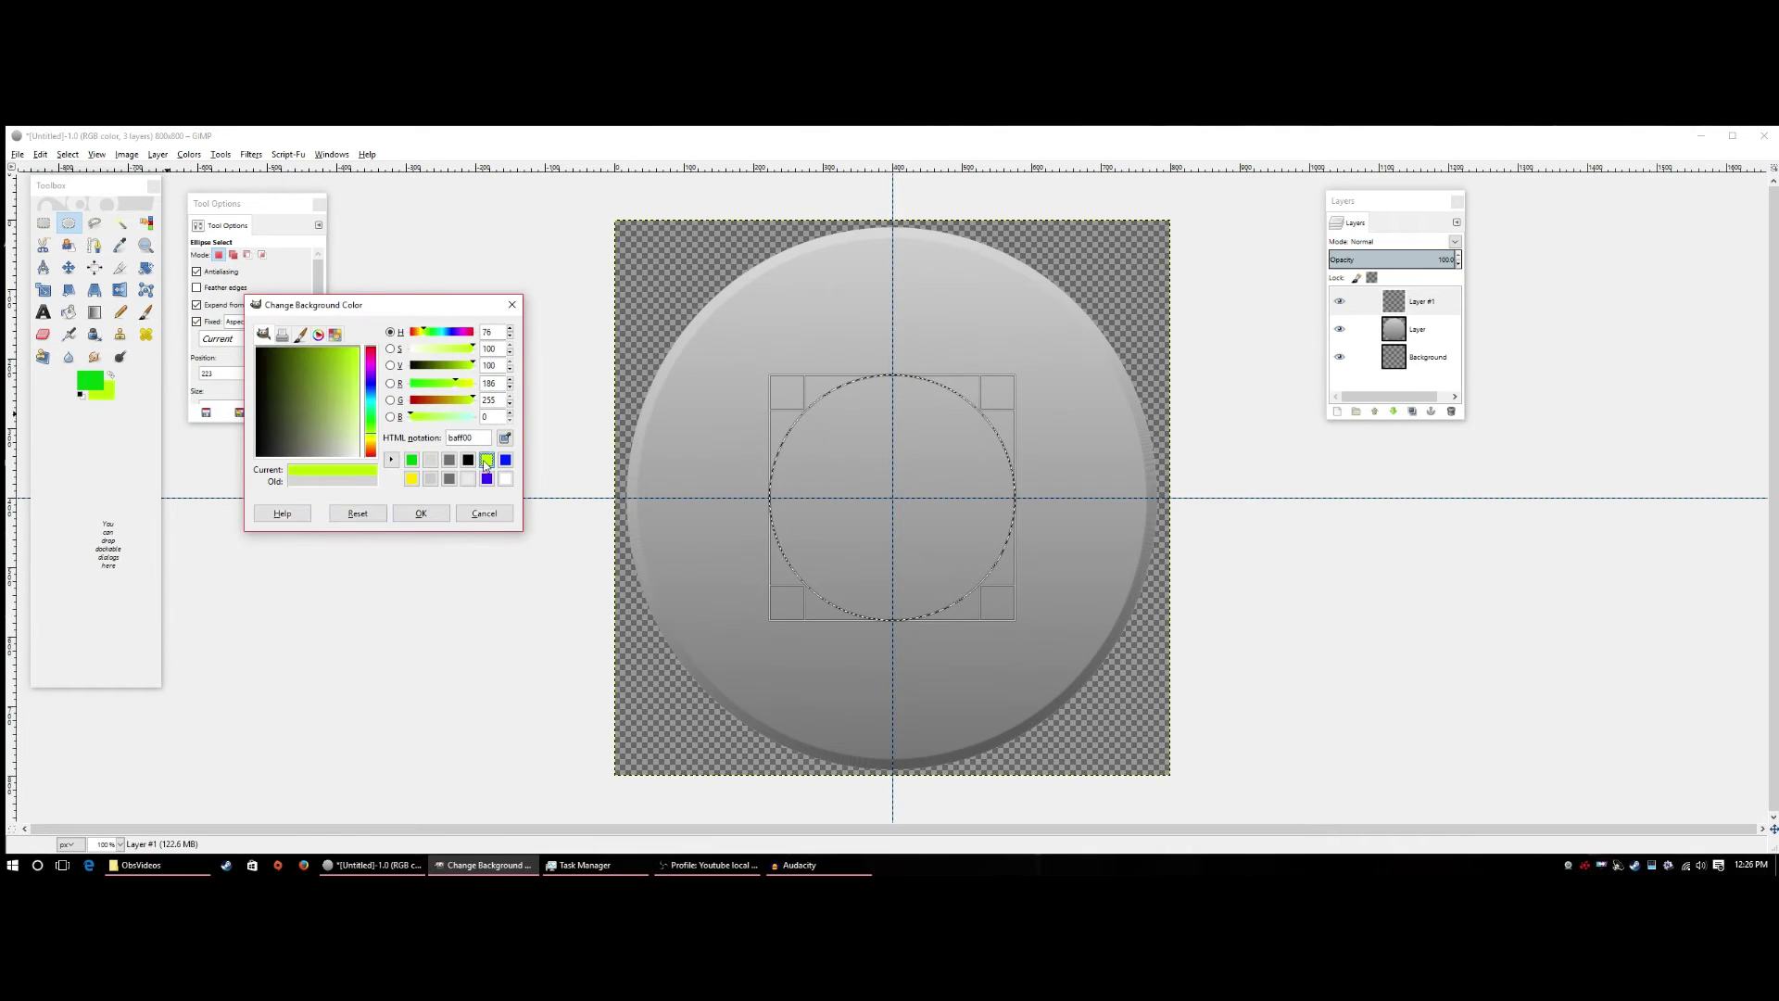
pyautogui.click(420, 513)
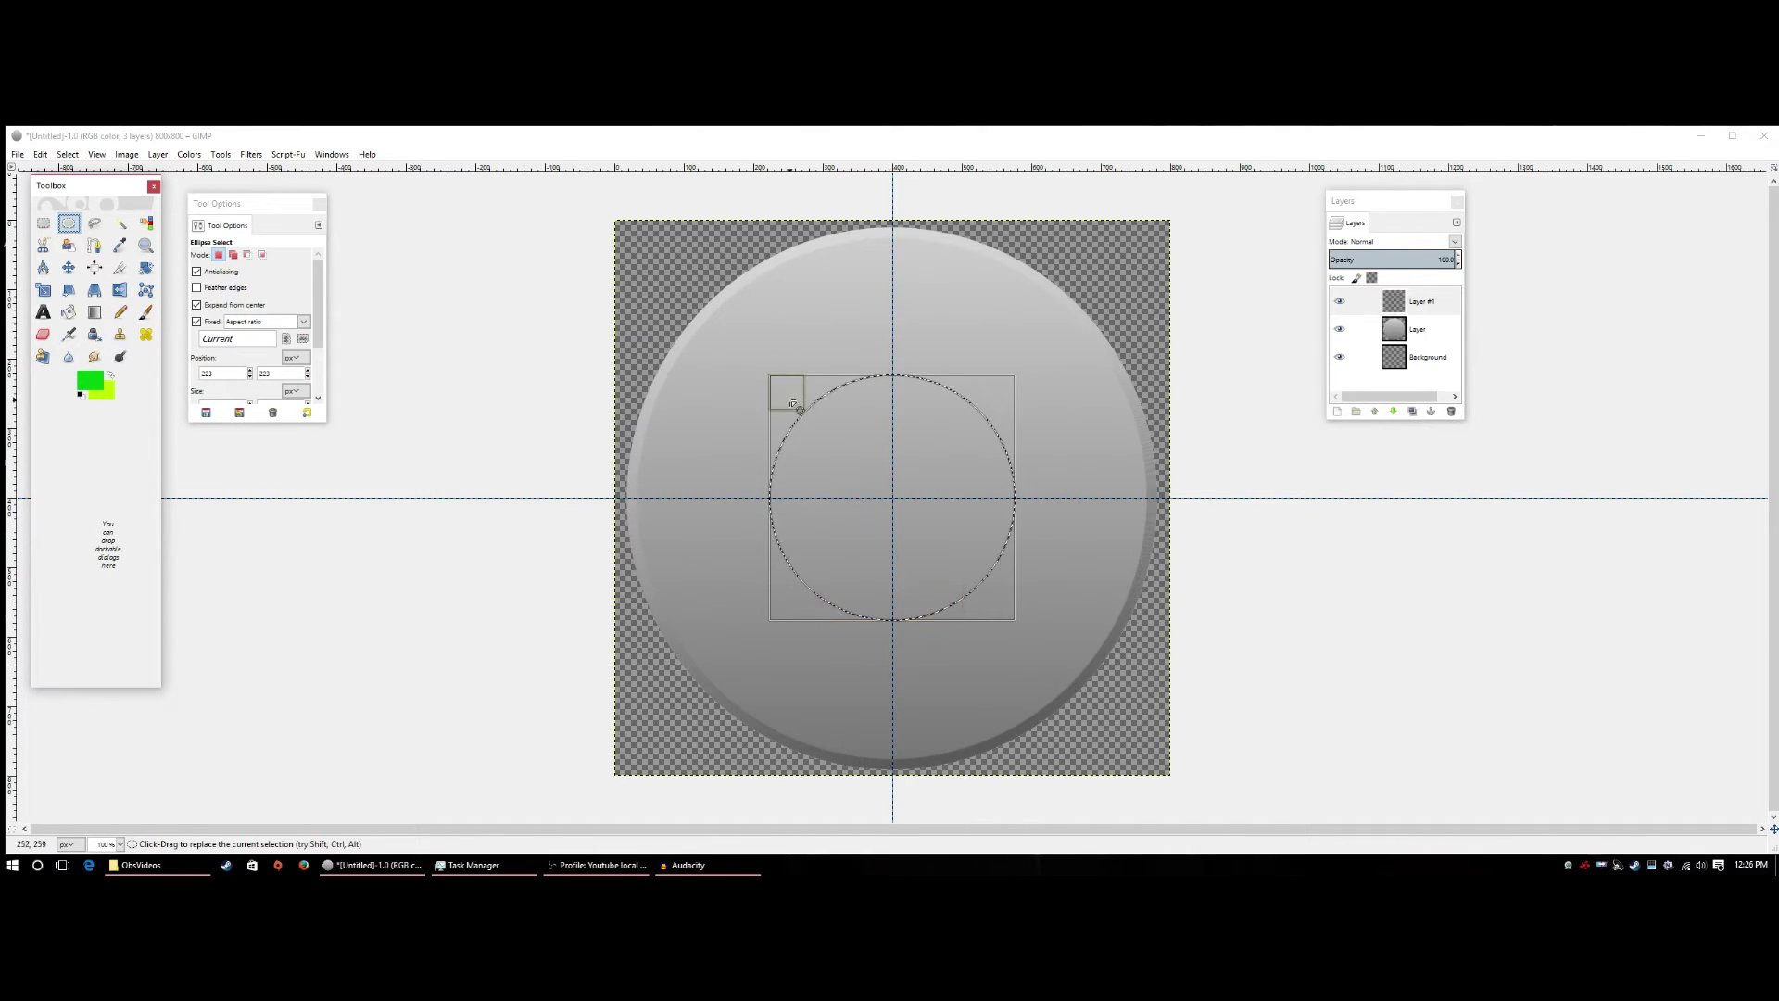
# Resize the centred circle selection to 680 px across in the ellipse options.
pyautogui.click(326, 337)
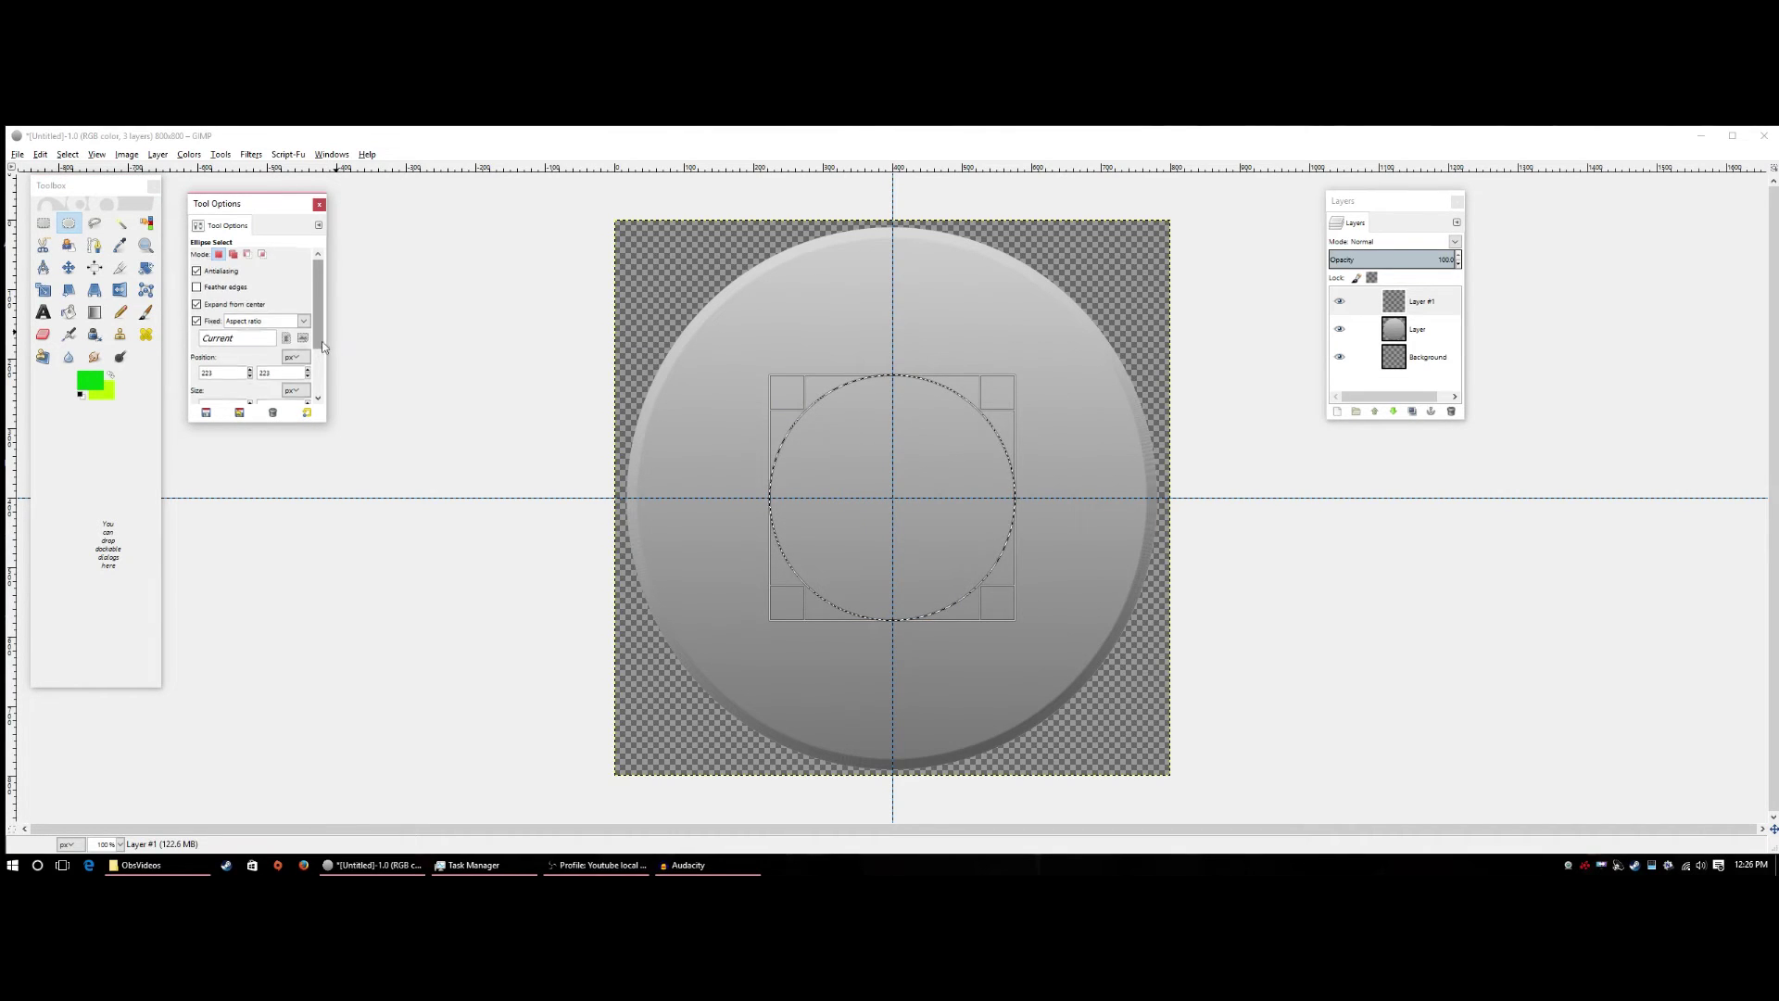
pyautogui.scroll(-2, 271, 386)
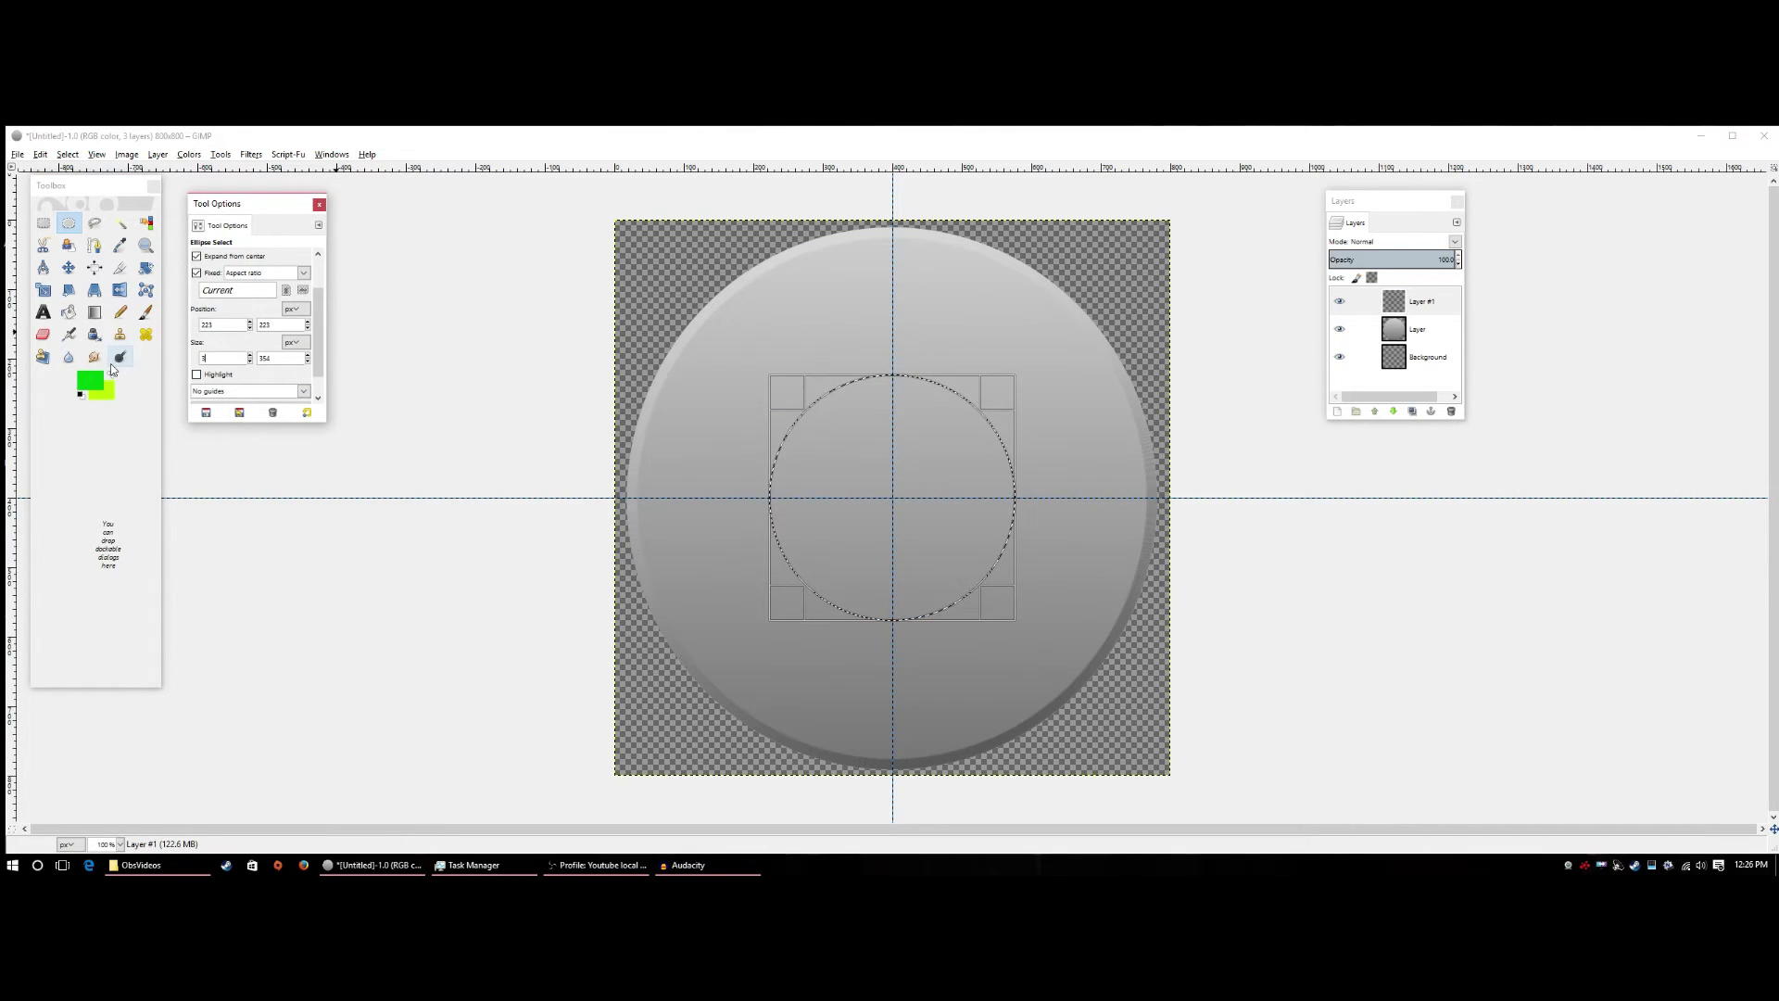
pyautogui.press('Return')
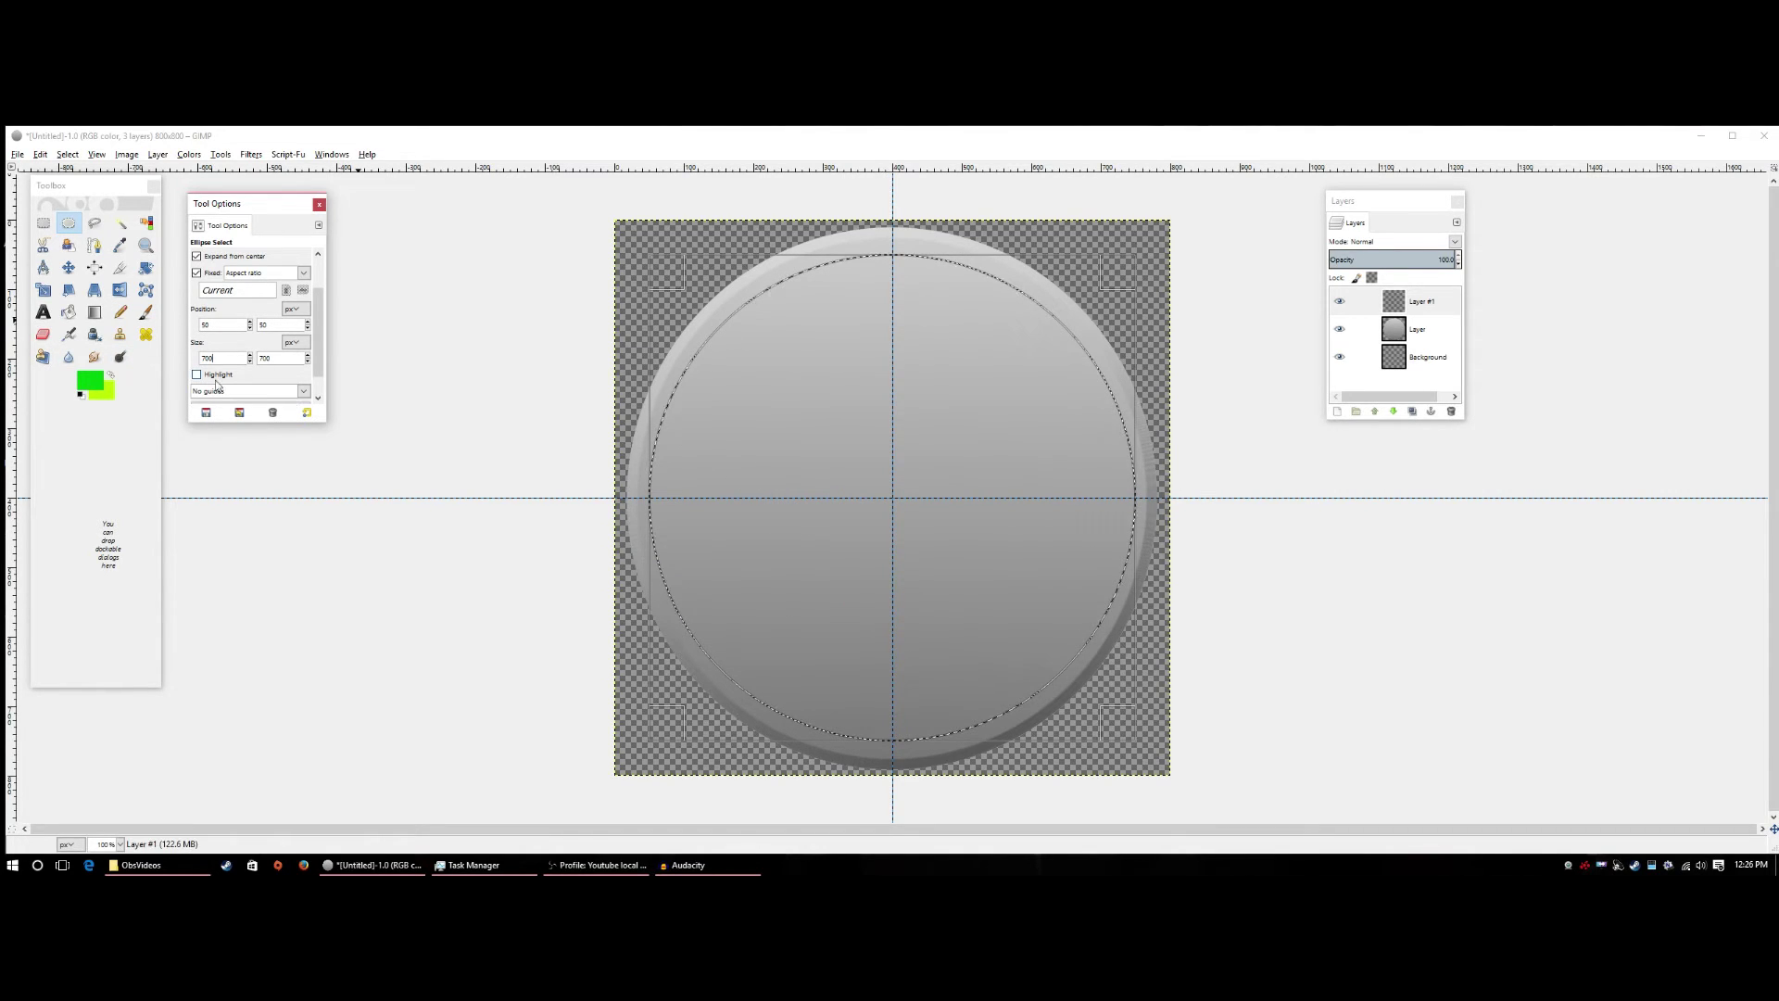
pyautogui.press('BackSpace')
pyautogui.press('BackSpace')
pyautogui.press('BackSpace')
pyautogui.write('680')
pyautogui.press('Return')
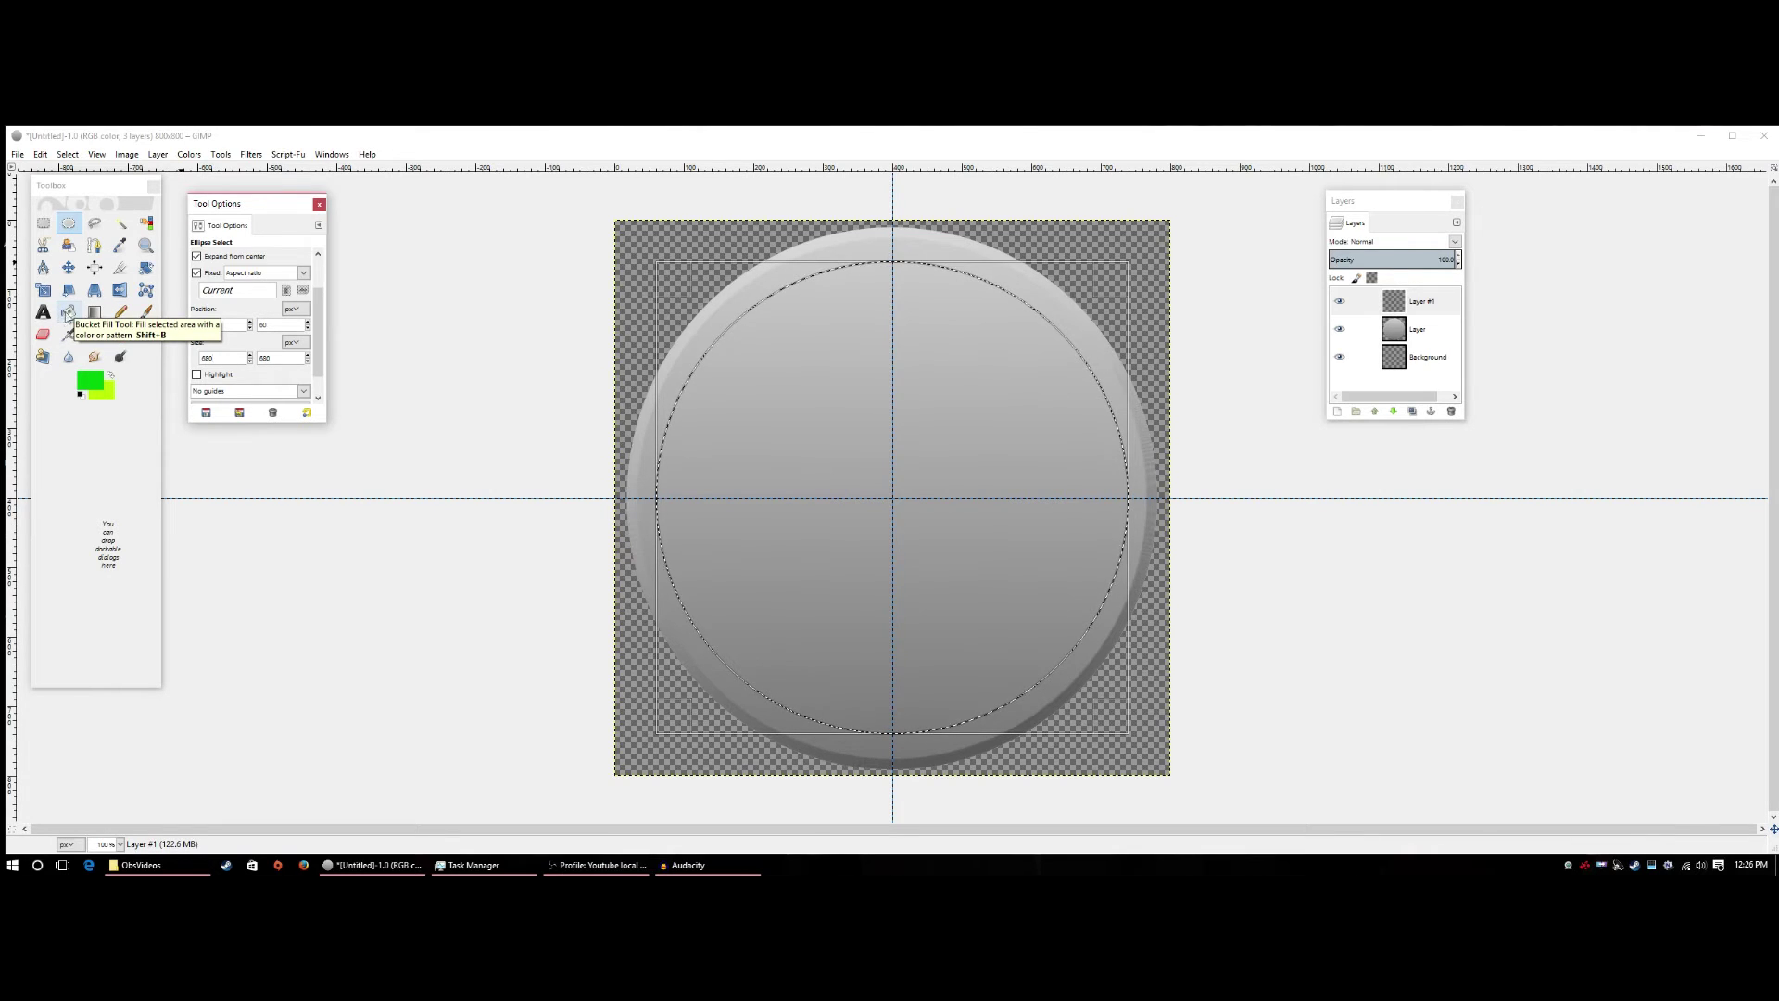
pyautogui.click(68, 312)
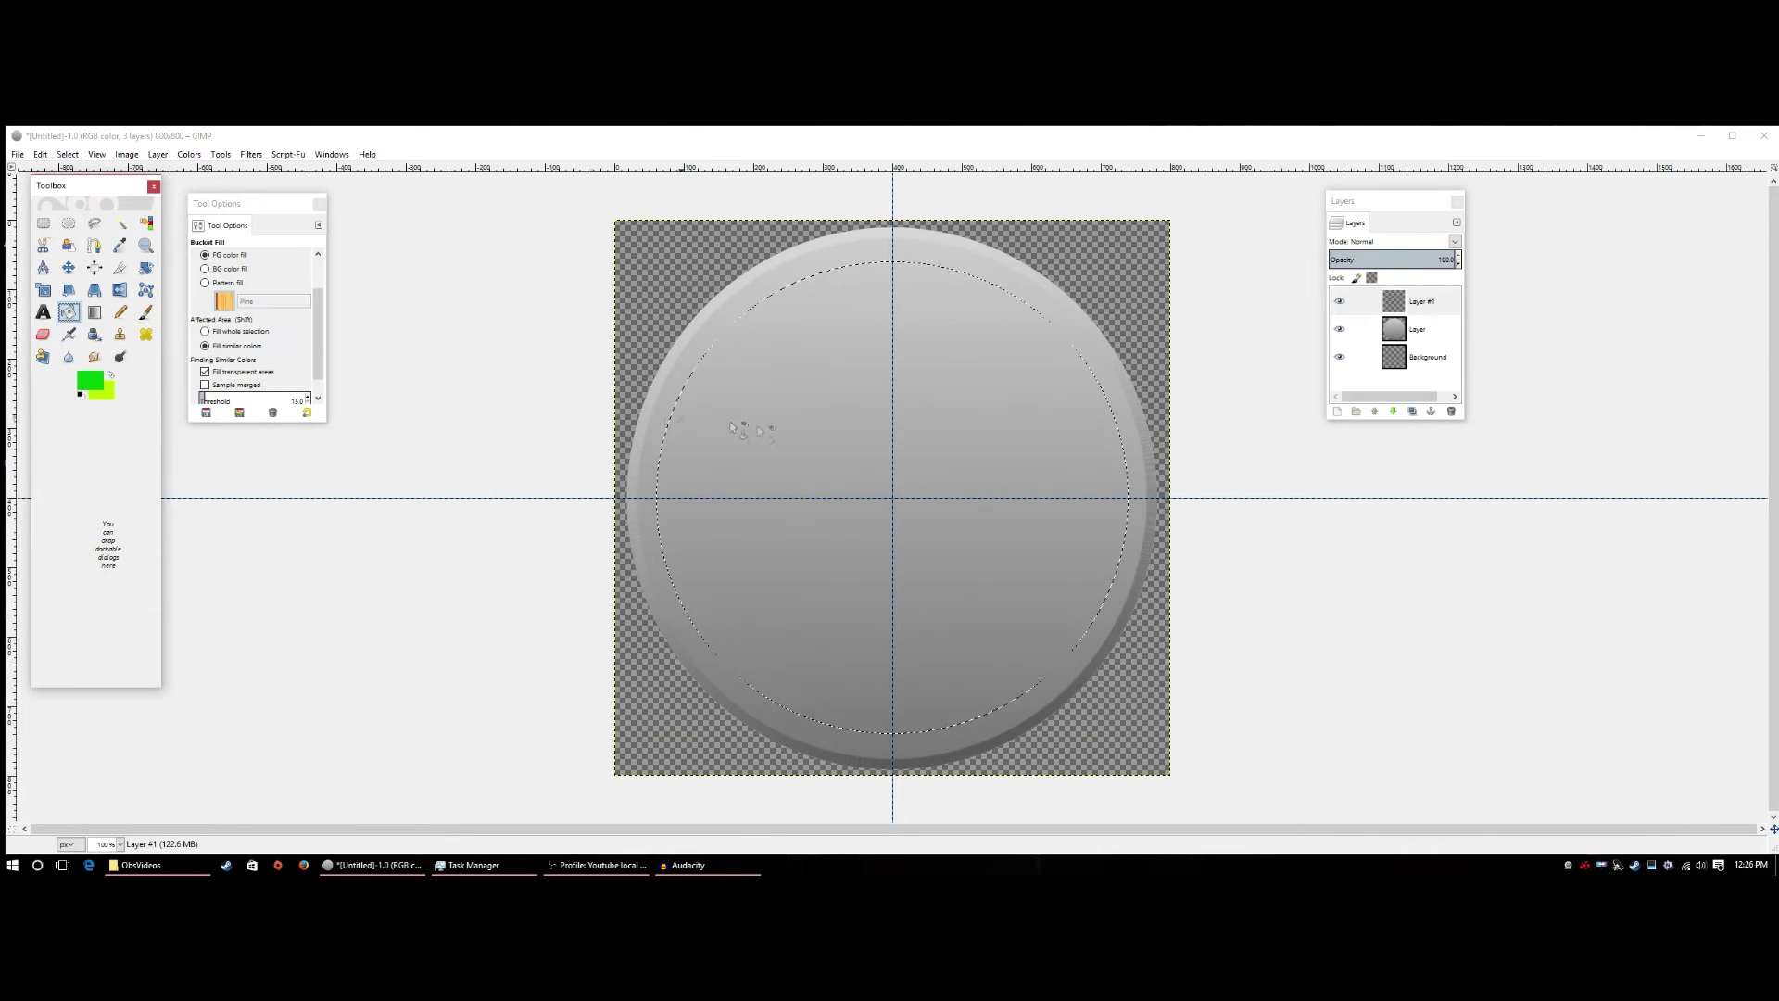